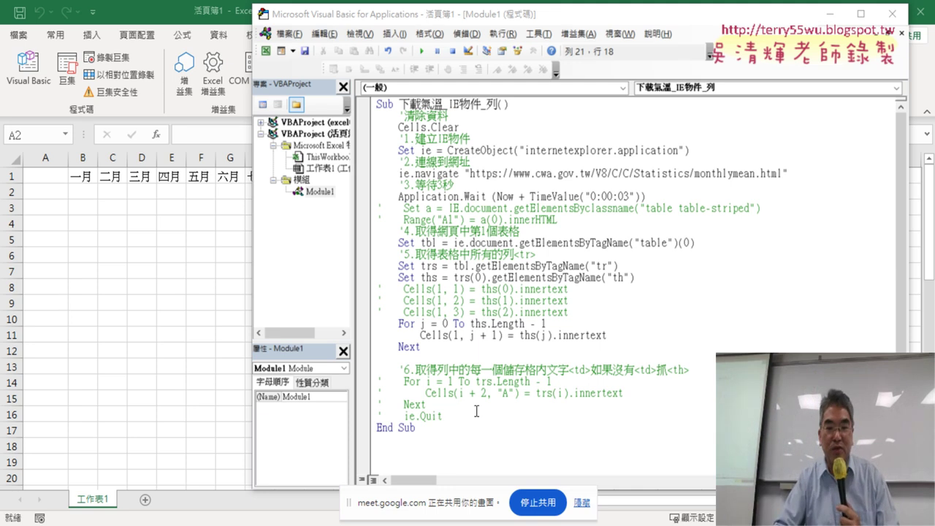
Uncomment the step-6 For…ie.Quit loop block so its lines run again.
drag(476, 411, 374, 380)
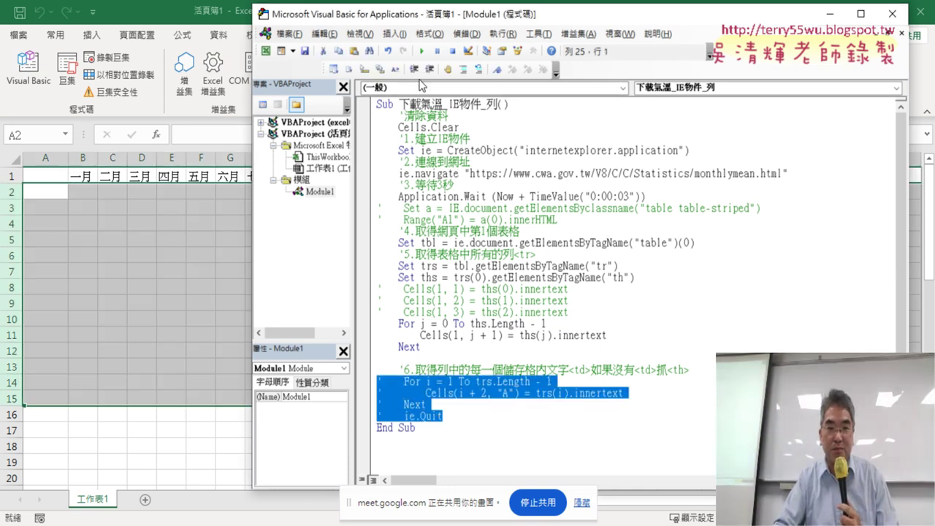
click(463, 69)
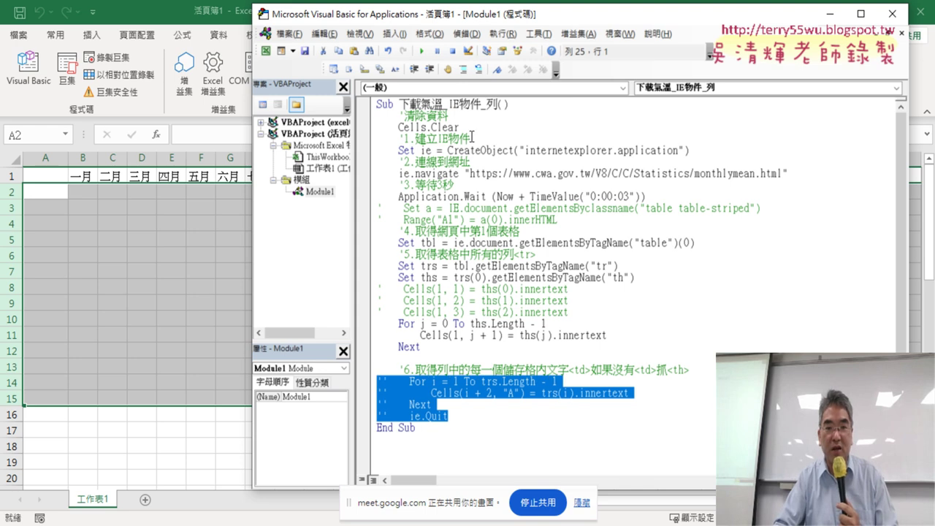
click(478, 68)
click(478, 69)
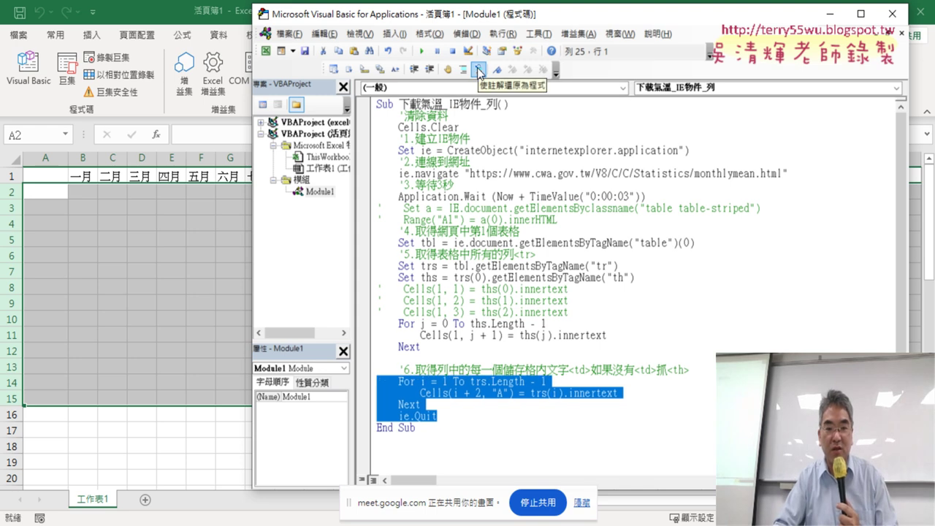
click(522, 384)
Change the loop's start value to i = 1 and open an indented blank line inside it.
double_click(445, 381)
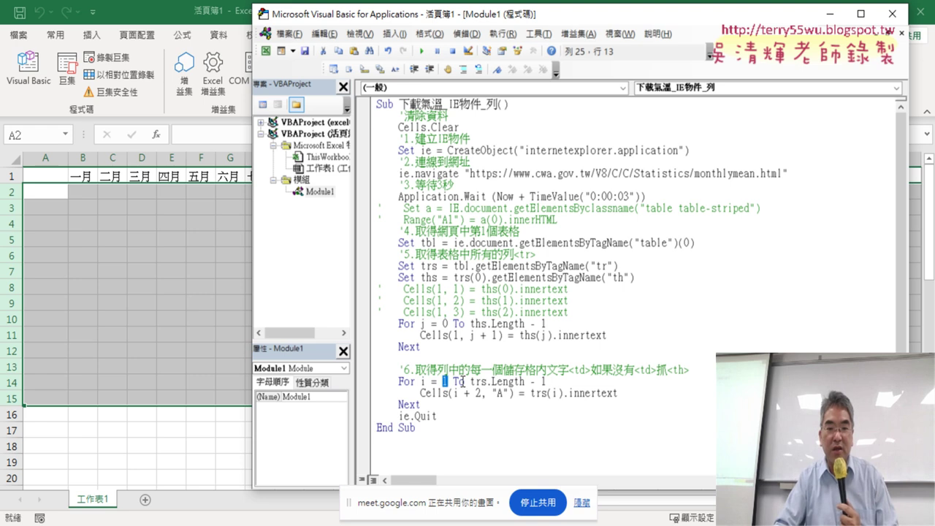
text(0)
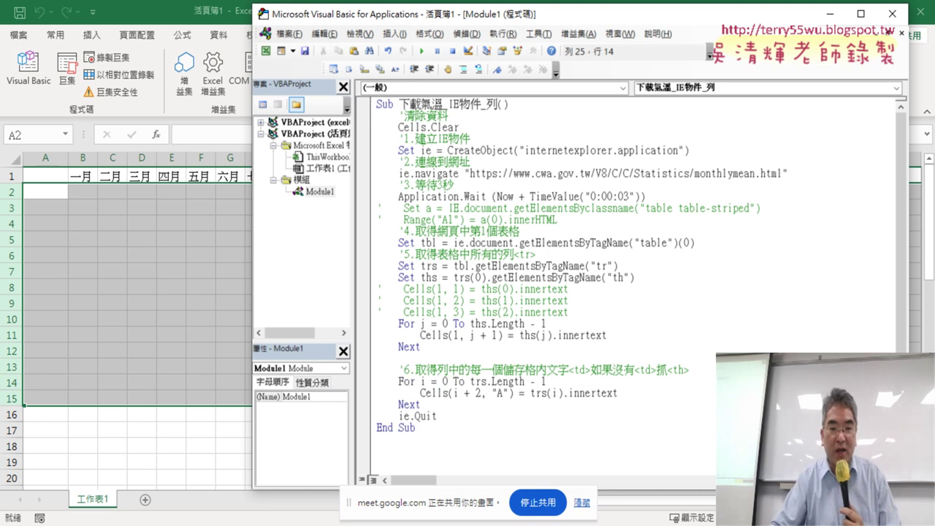
double_click(445, 381)
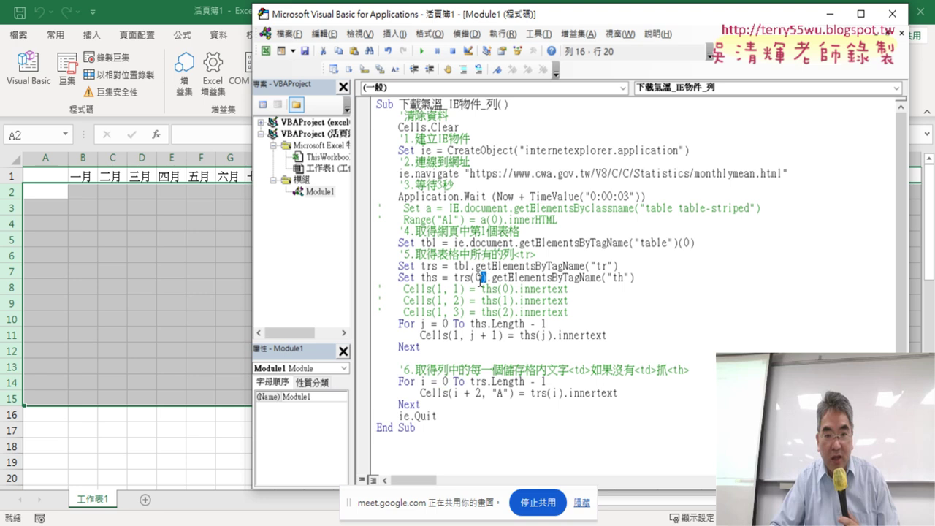
drag(485, 278, 454, 278)
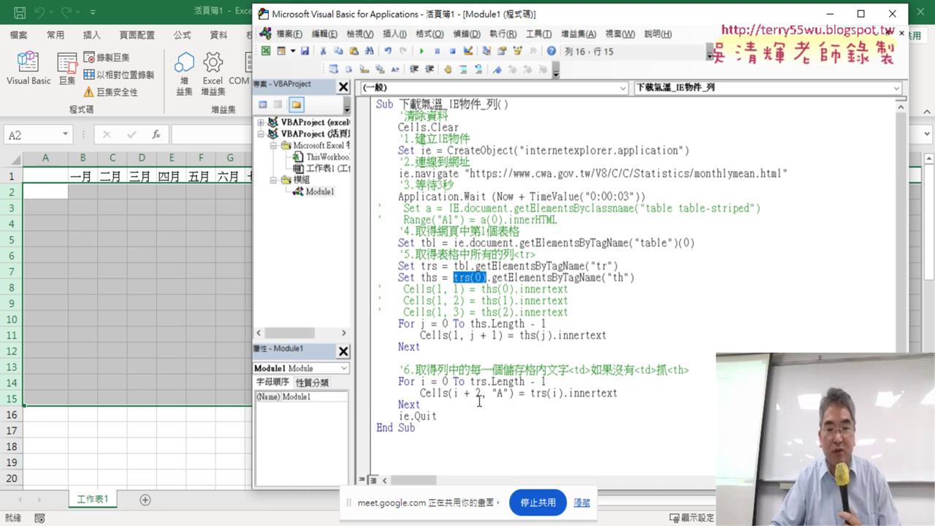
double_click(445, 380)
text(1)
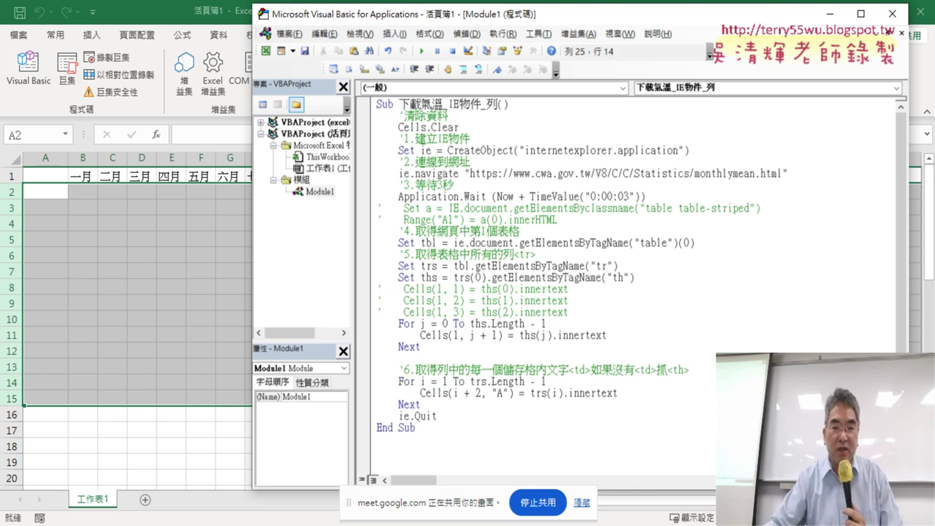
key(Return)
key(Tab)
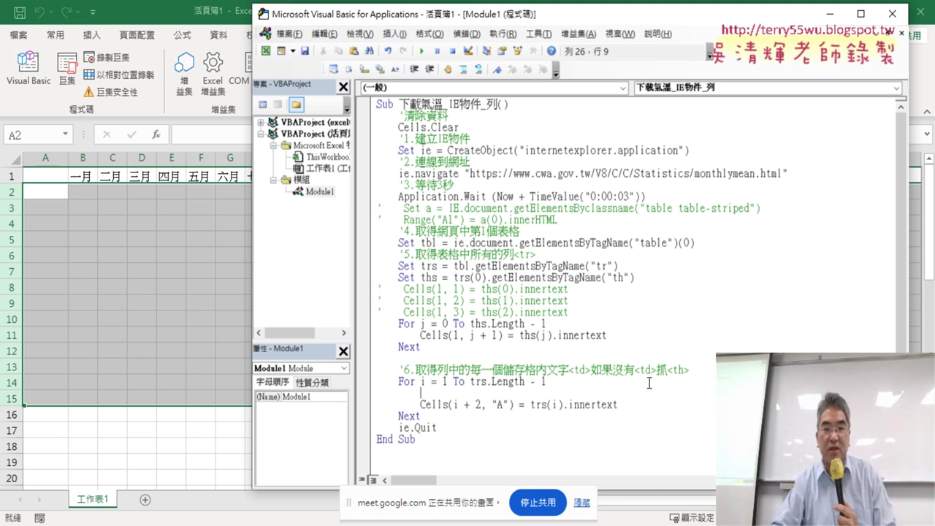
Copy the Set ths line into the loop as Set th = trs(i).getElementsByTagName("th").
drag(637, 280, 400, 278)
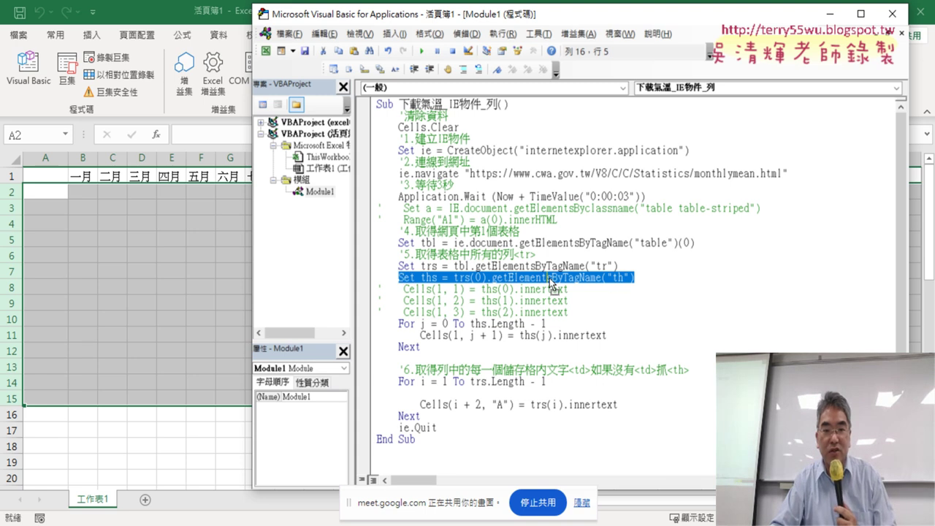
drag(494, 390, 493, 392)
drag(656, 393, 493, 393)
click(497, 393)
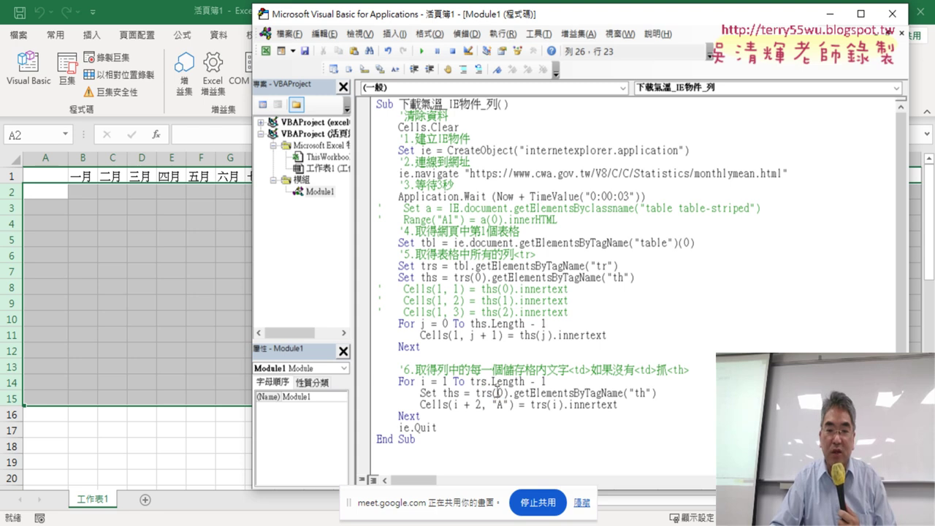
text(i)
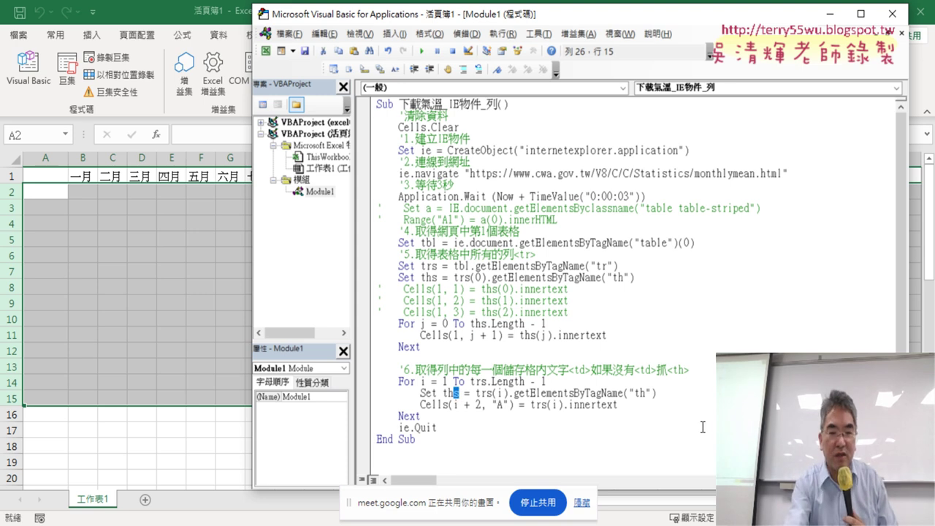
key(Delete)
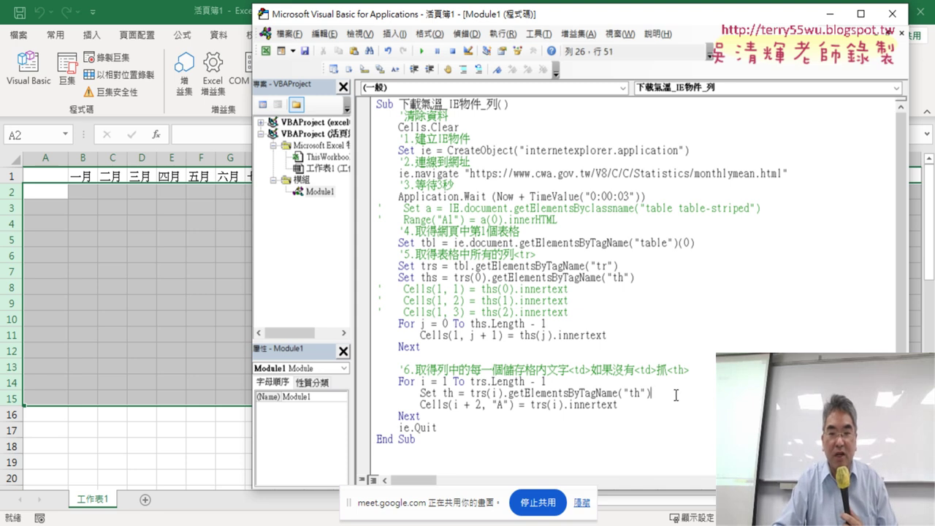
Add a copy of the Cells(1, j + 1) line below it, with row 1 changed to i.
key(Return)
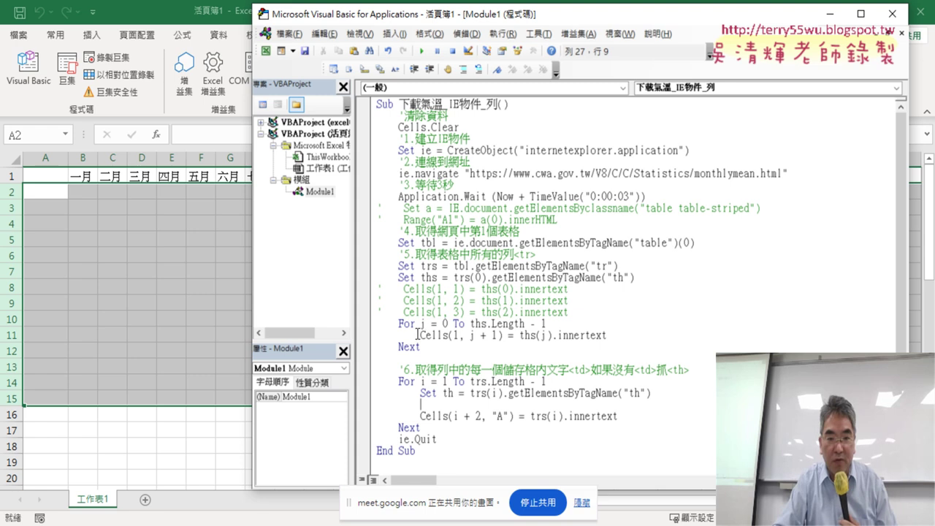
mouse_move(420, 334)
mouse_down()
mouse_move(618, 336)
mouse_move(532, 407)
mouse_up()
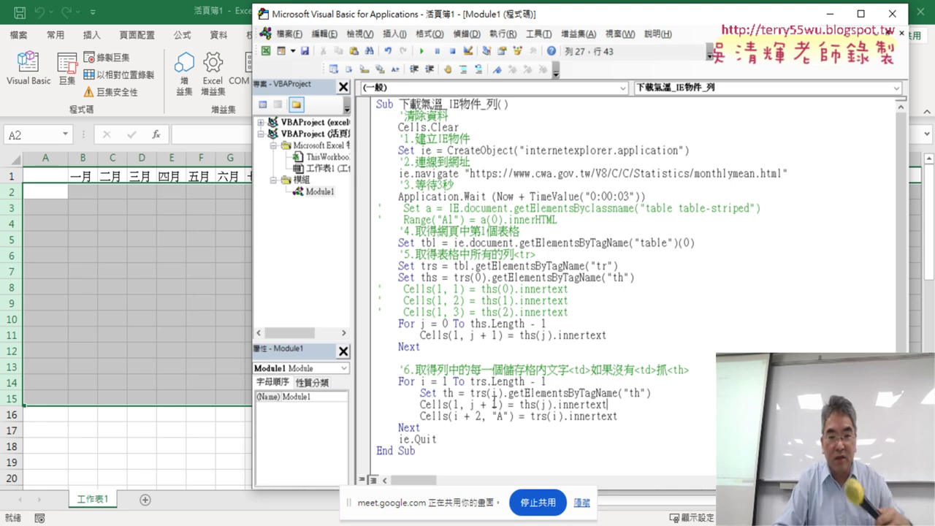
double_click(457, 403)
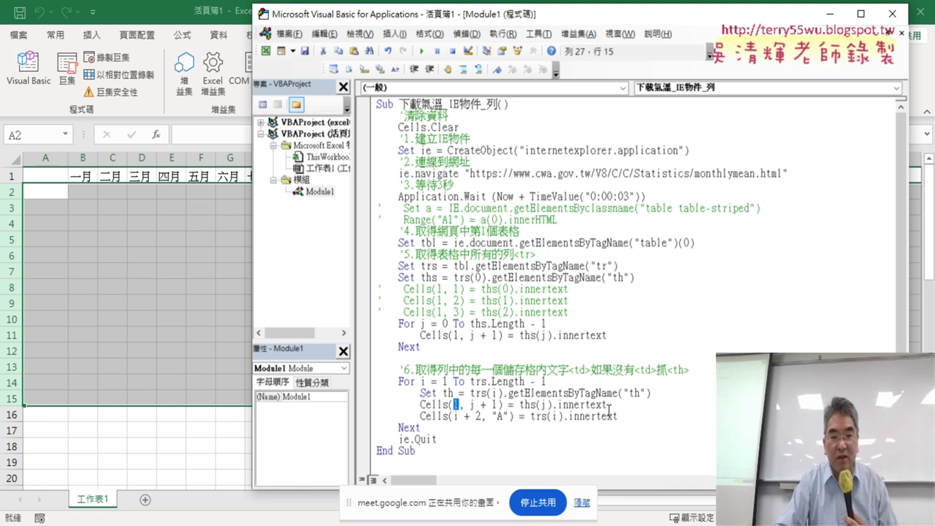
text(i)
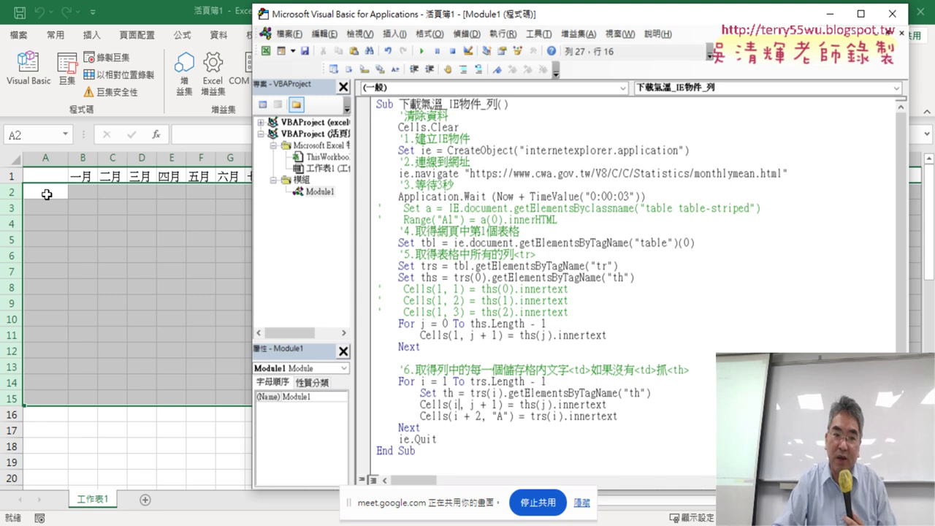
Change the cell target to Cells(i + 1, "A").
key(BackSpace)
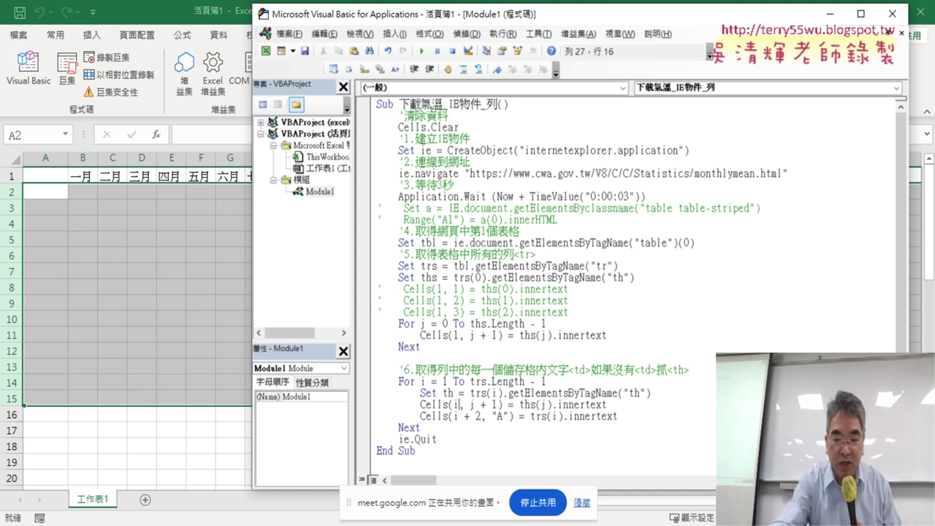
text(i + 1)
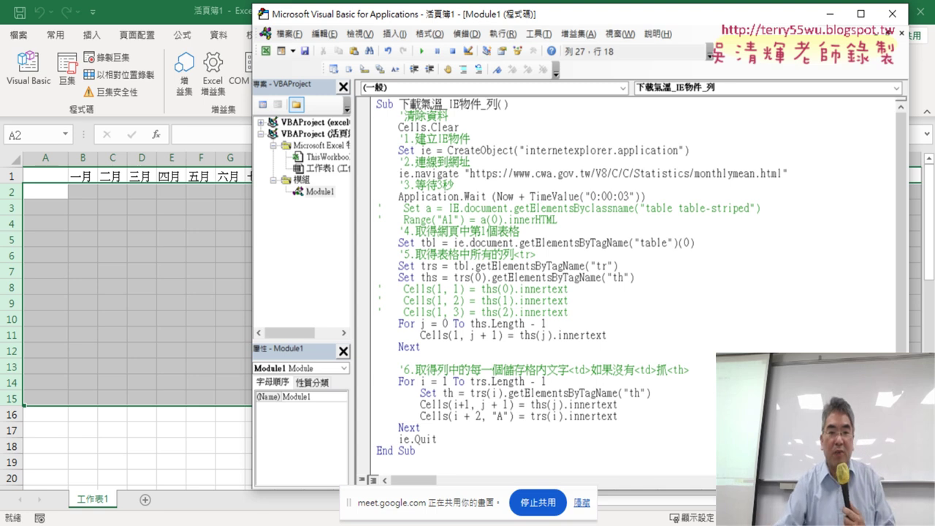
click(741, 335)
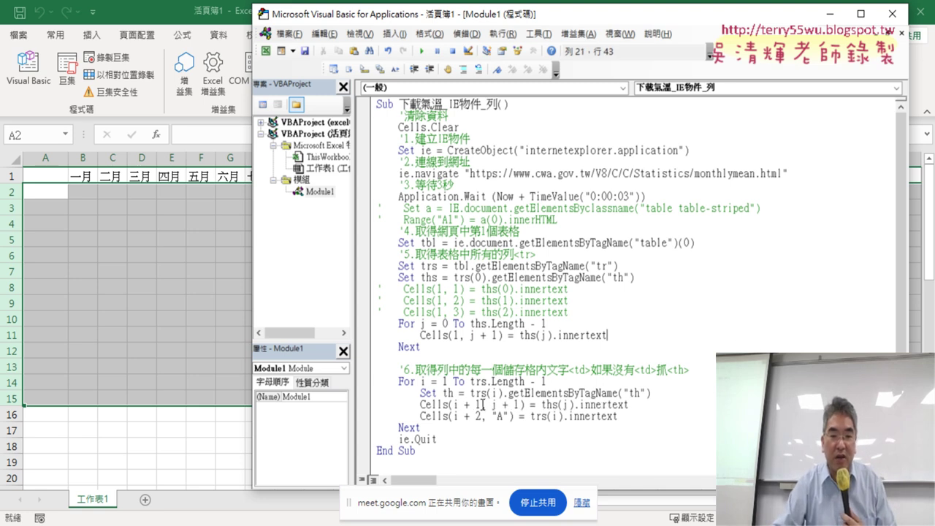
drag(482, 404, 464, 404)
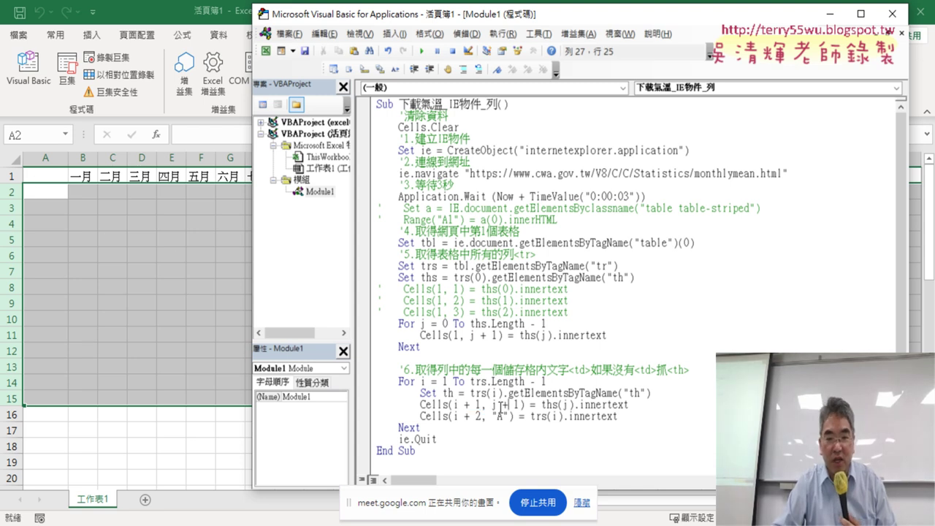
drag(491, 404, 519, 405)
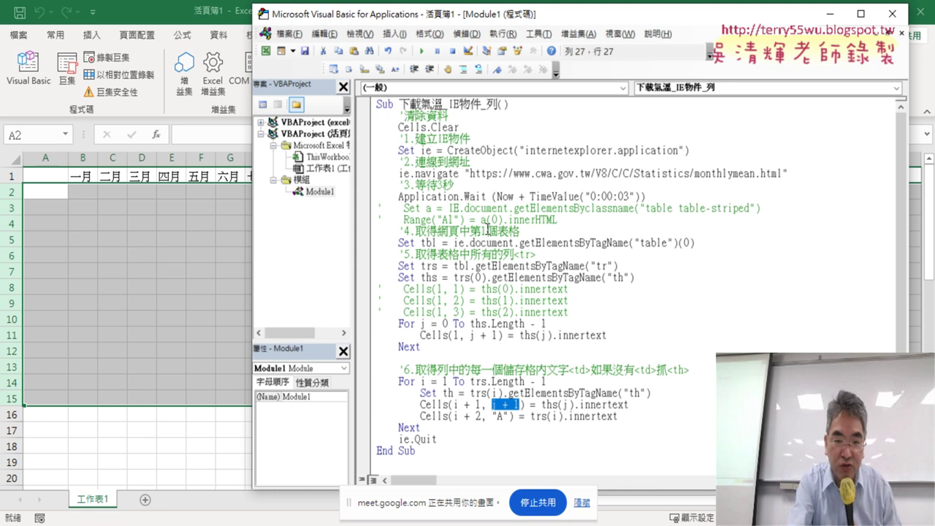
text("")
key(Left)
text(A)
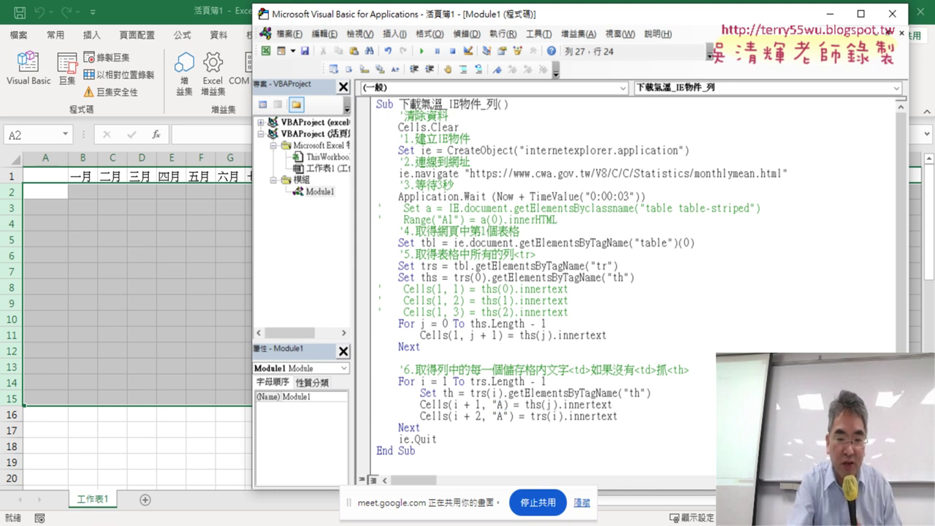
key(Right)
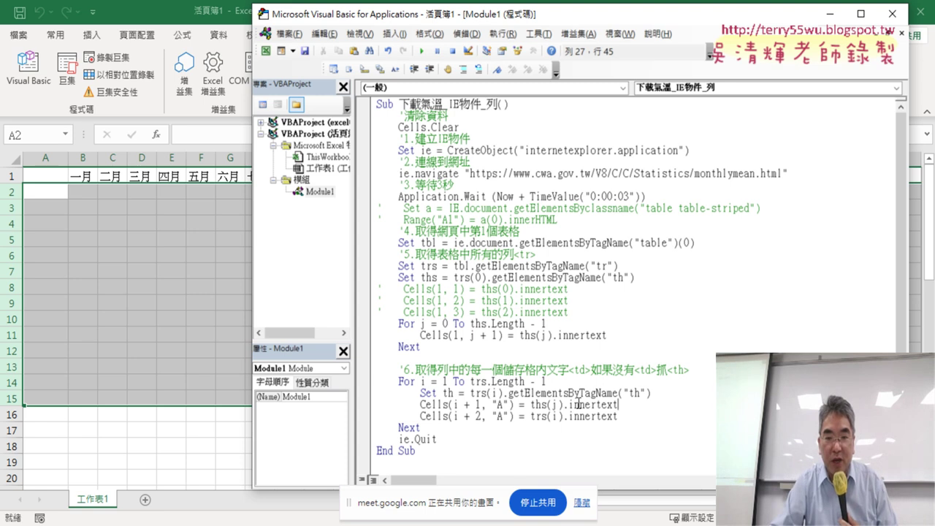
Make the assigned value th(0).innertext instead of ths(j).innertext.
double_click(555, 404)
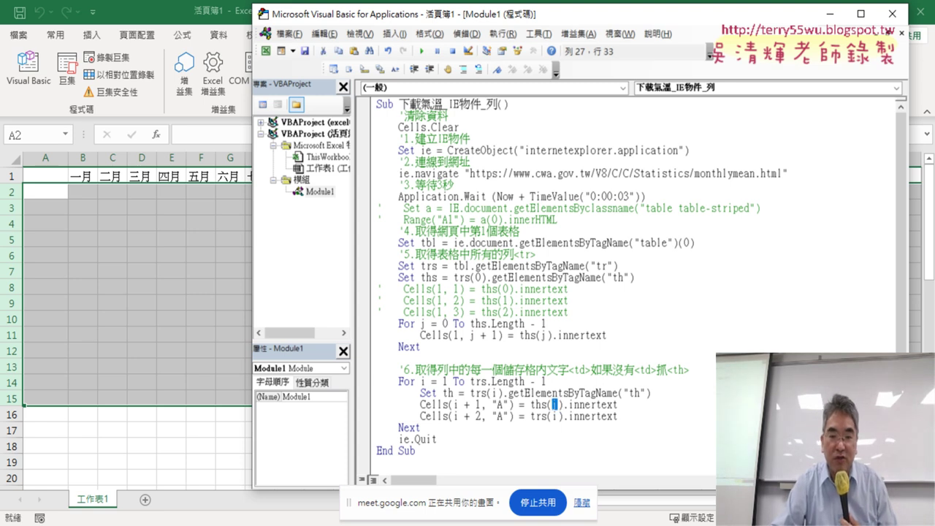
text(0)
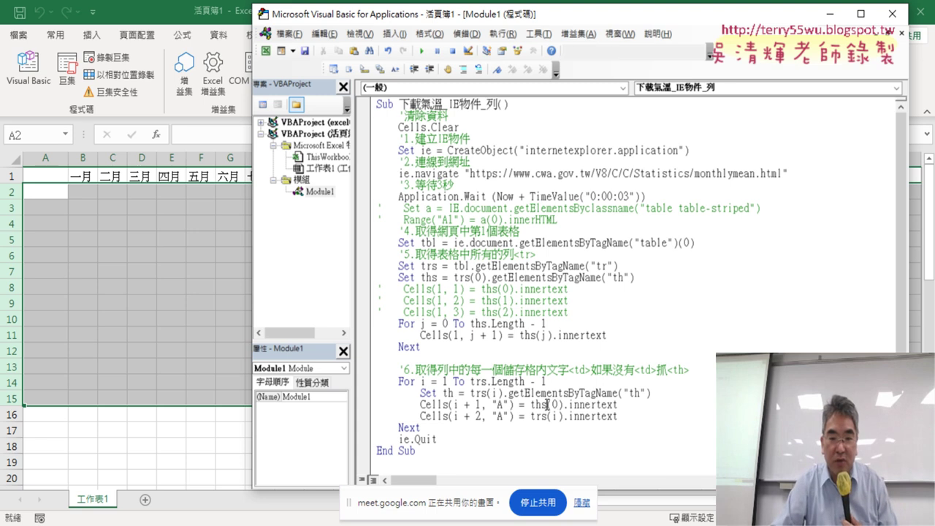
drag(549, 404, 542, 403)
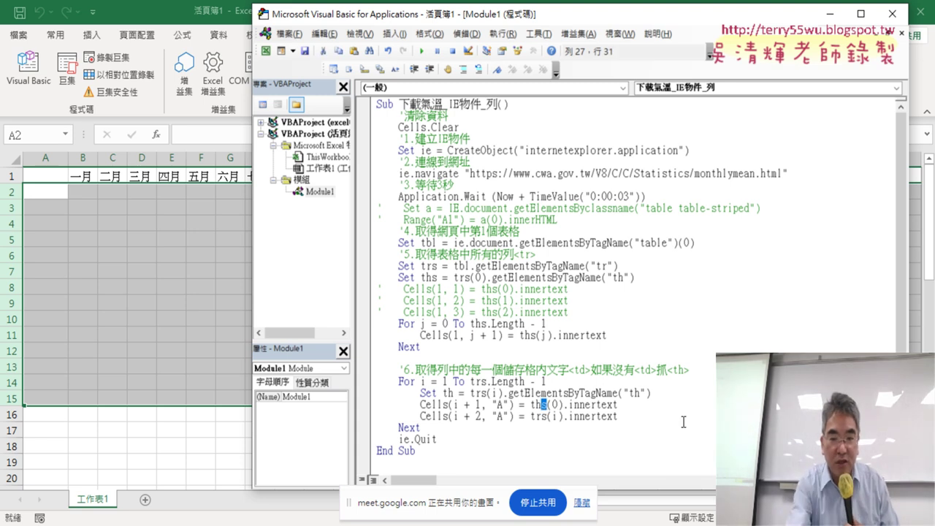
key(Delete)
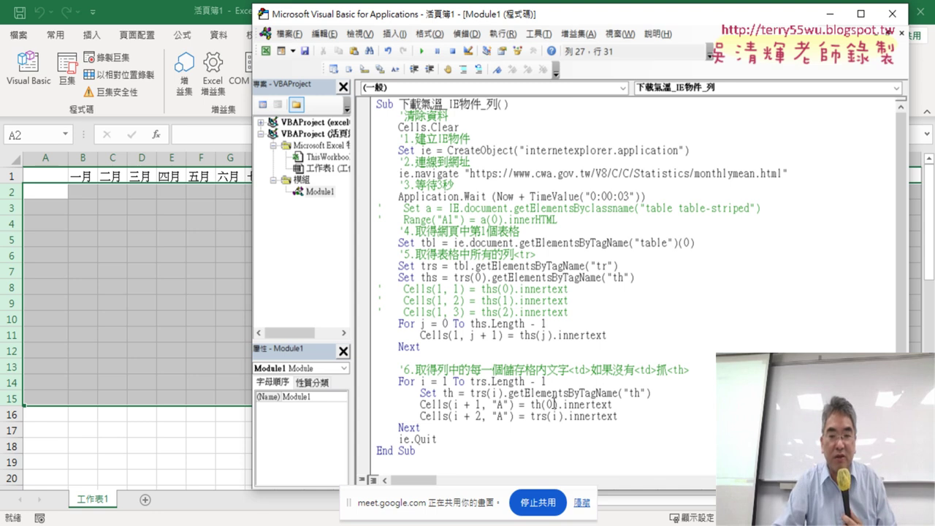
drag(553, 404, 534, 404)
click(585, 403)
Delete the leftover Cells(i + 2, "A") line and its empty line from the loop.
drag(627, 415, 384, 416)
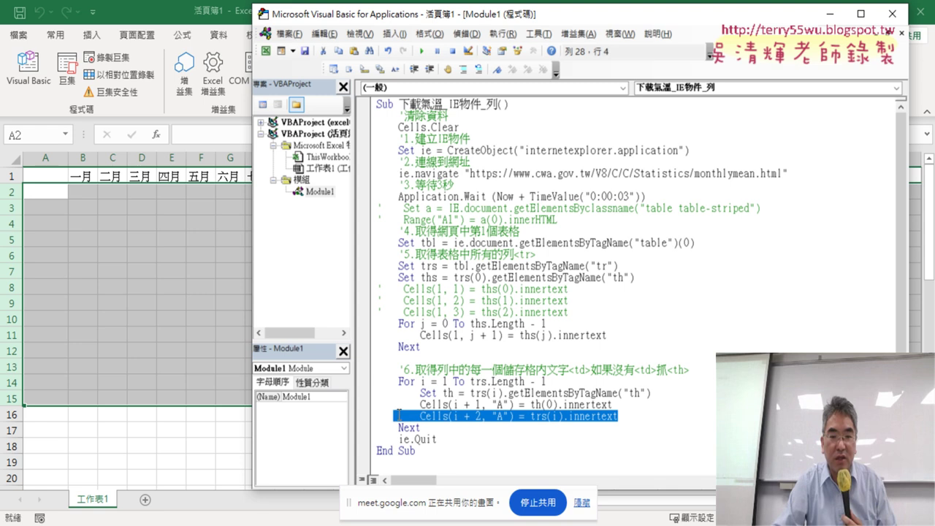
key(Delete)
key(BackSpace)
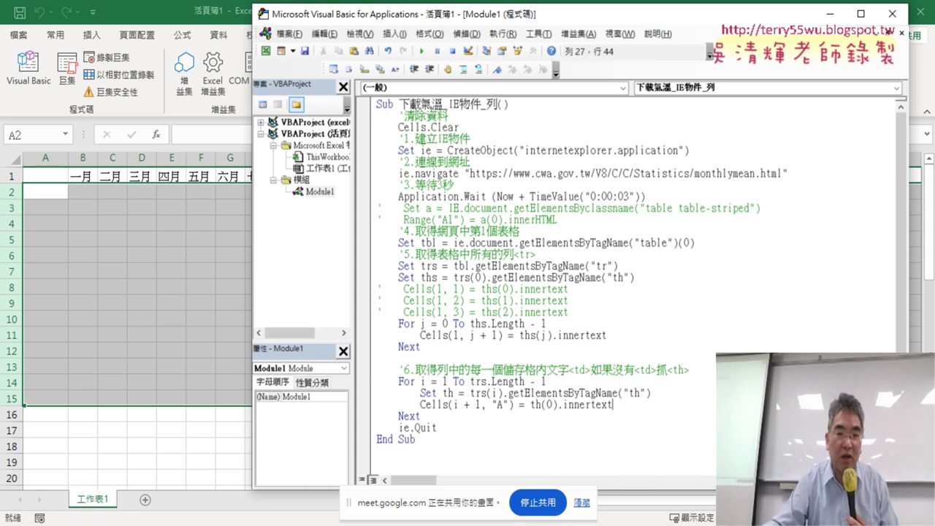
drag(628, 398, 420, 404)
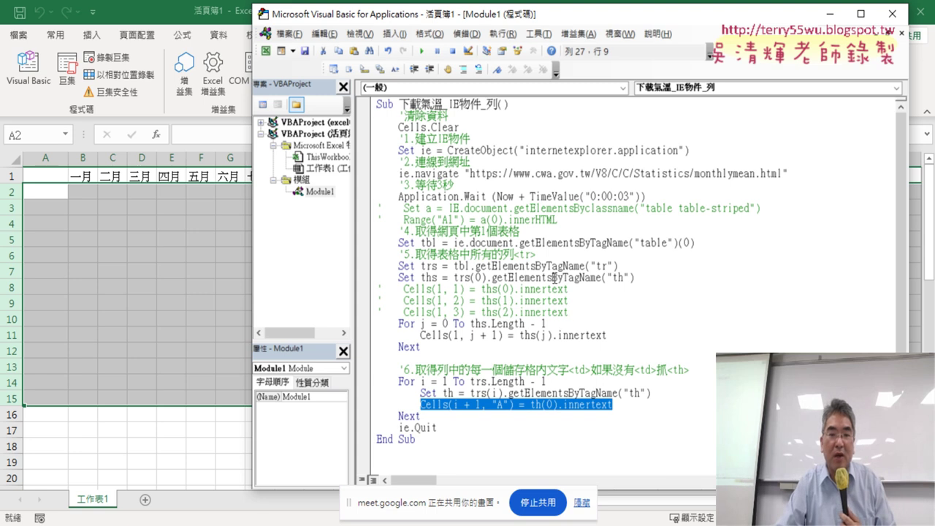
Run the macro and confirm column A lists stations from 淡水 in A2 to 梧棲 in A26.
click(420, 52)
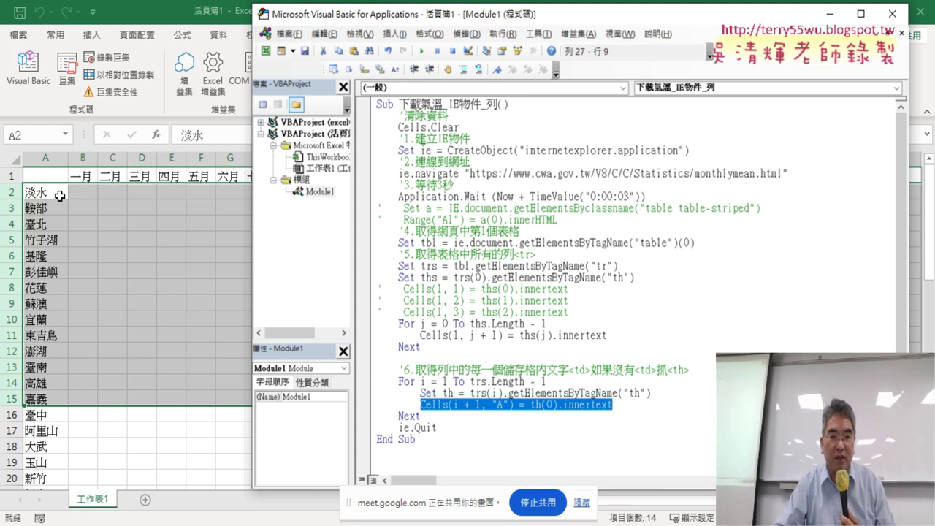
click(44, 157)
scroll(54, 263, down, 4)
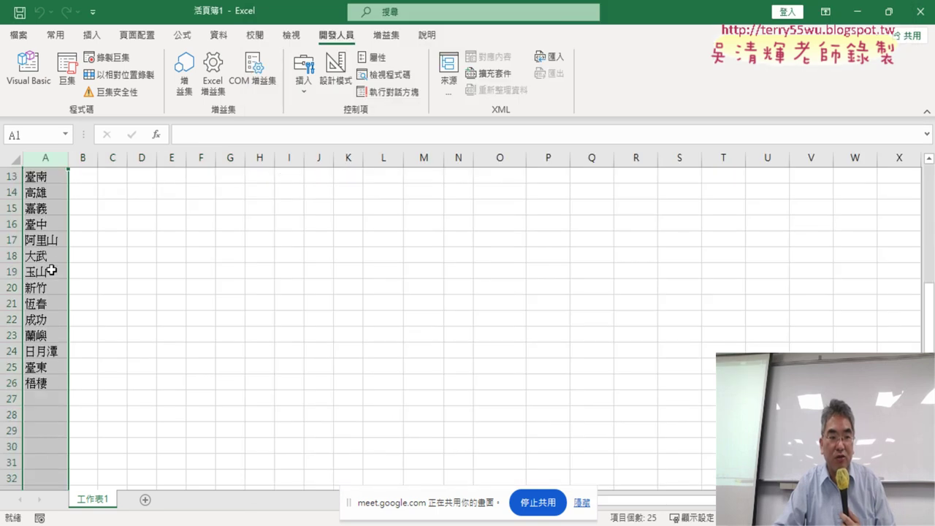
click(53, 383)
scroll(209, 379, up, 4)
click(29, 70)
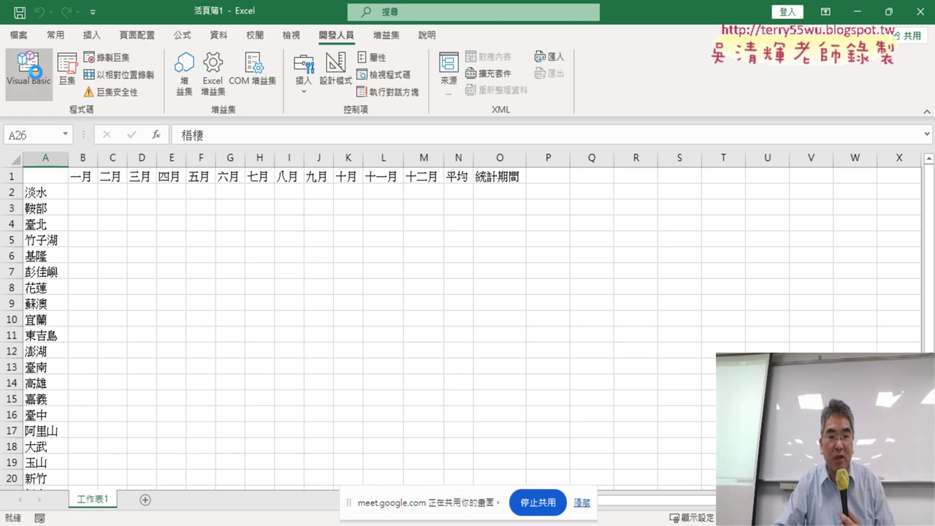
drag(614, 404, 422, 406)
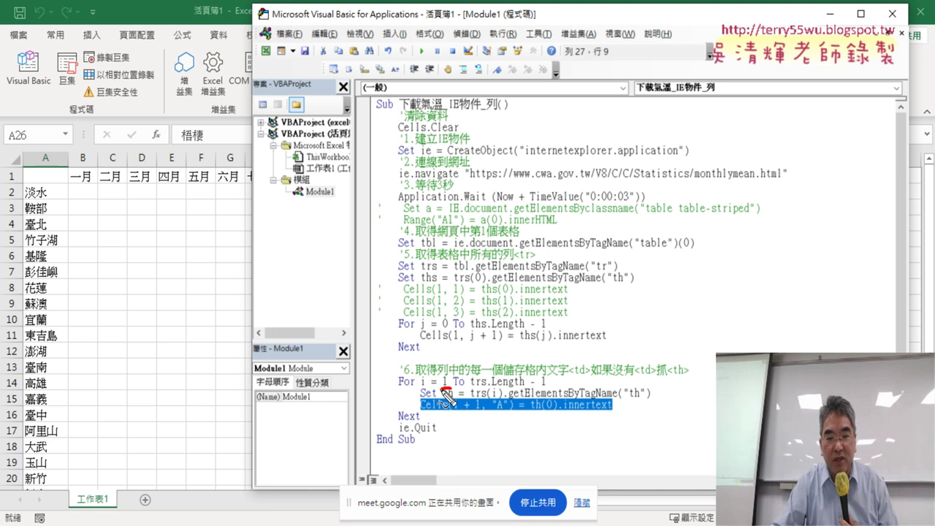
drag(431, 400, 643, 399)
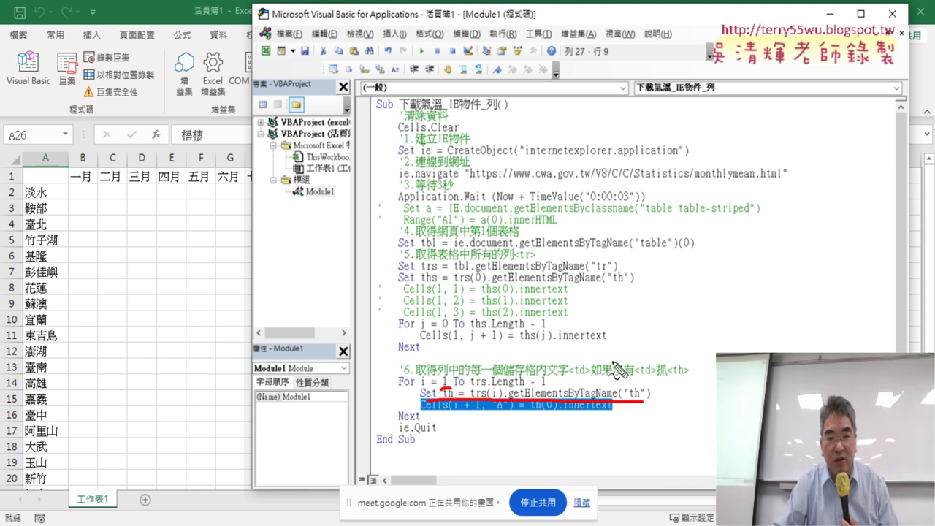
drag(633, 284, 482, 285)
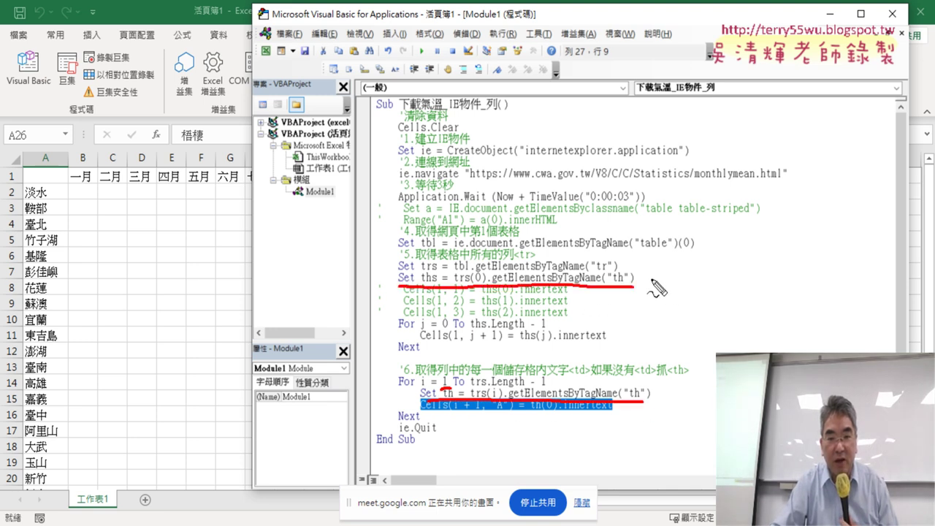
mouse_move(645, 279)
mouse_down()
mouse_move(620, 341)
mouse_move(655, 346)
mouse_up()
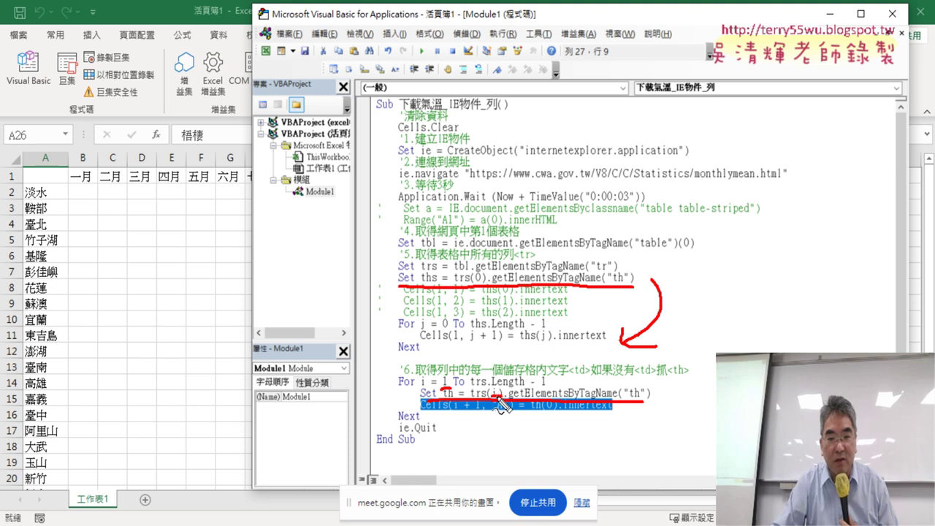
drag(491, 399, 502, 399)
drag(480, 278, 483, 284)
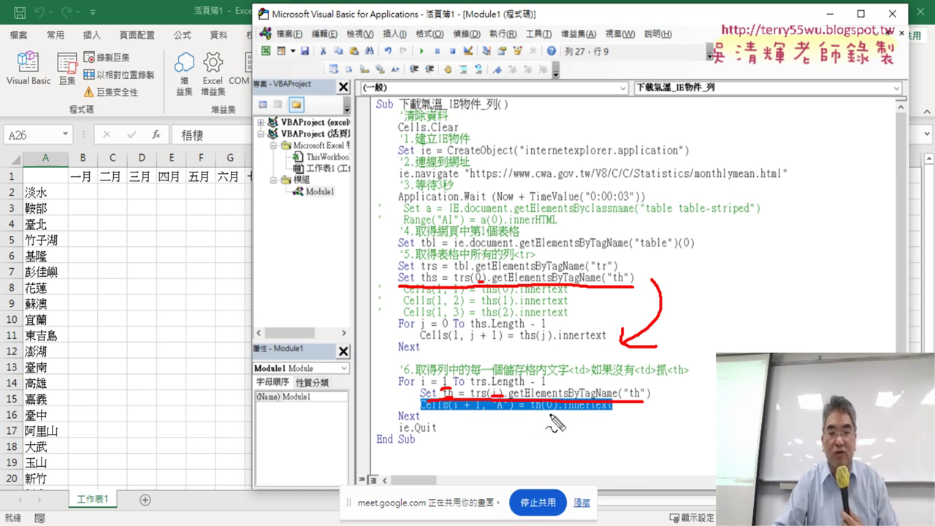
drag(539, 413, 555, 413)
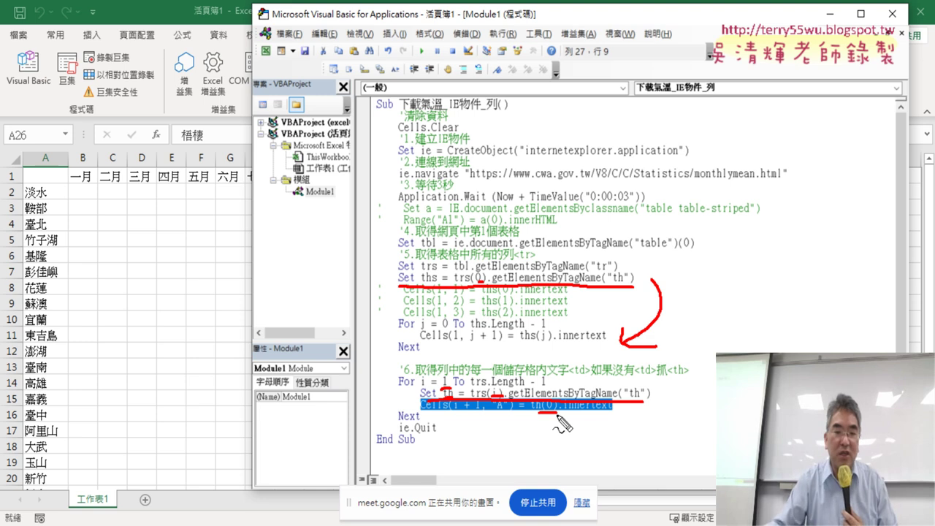
key(Escape)
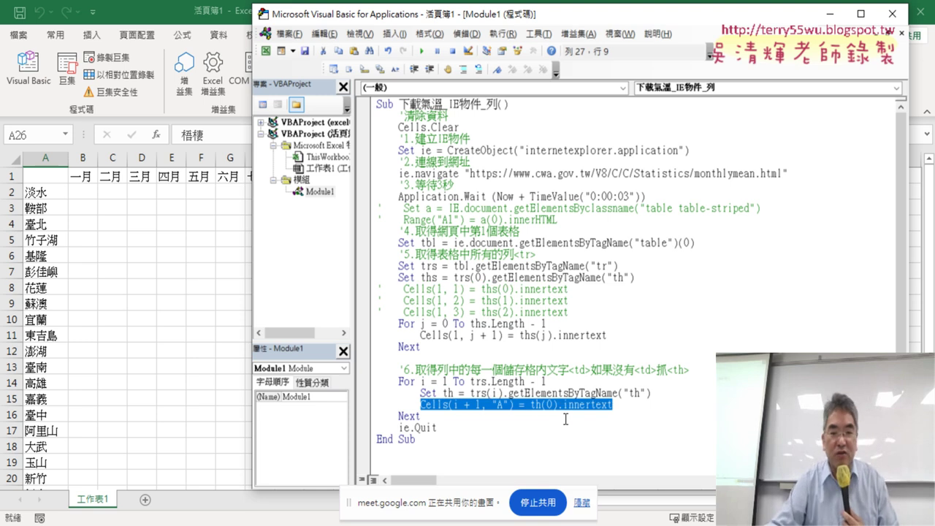
click(563, 415)
drag(556, 404, 536, 403)
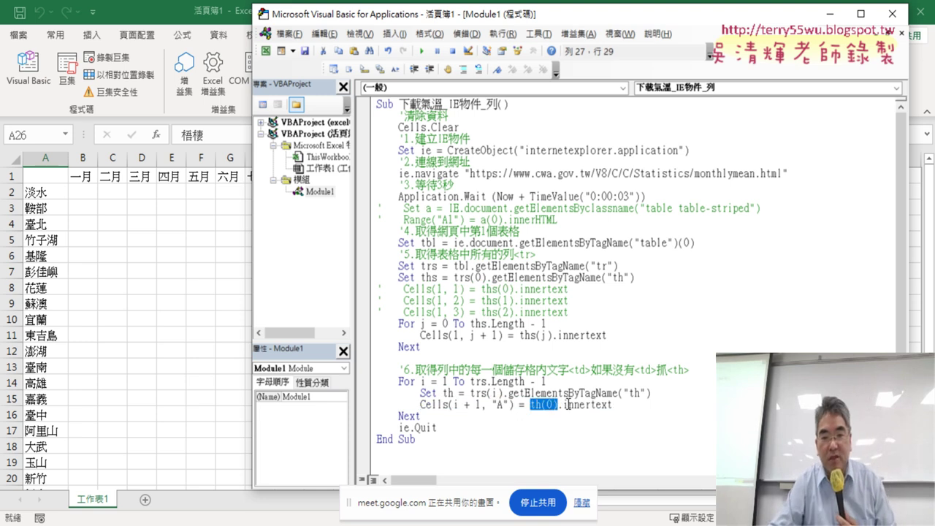
Insert a blank line after Cells(i + 1, "A") = th(0).innertext, before Next.
double_click(496, 405)
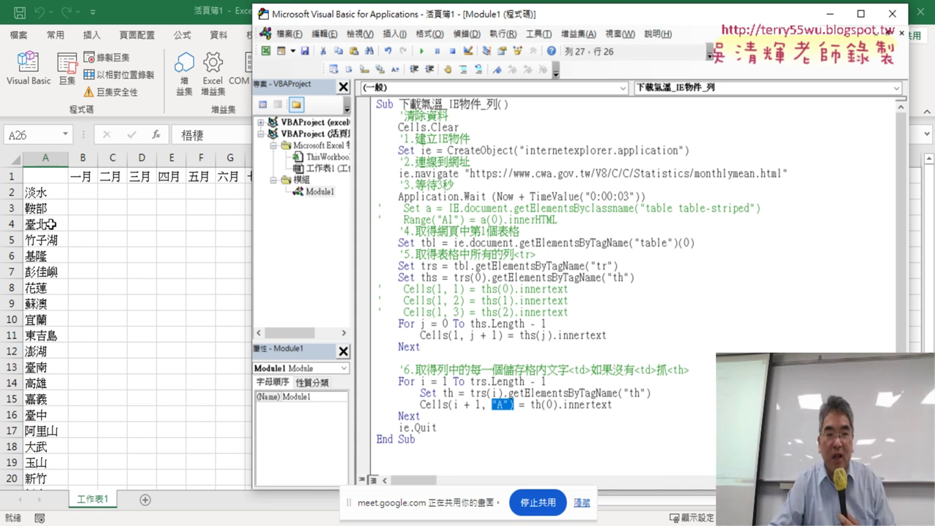
double_click(456, 404)
drag(481, 404, 464, 404)
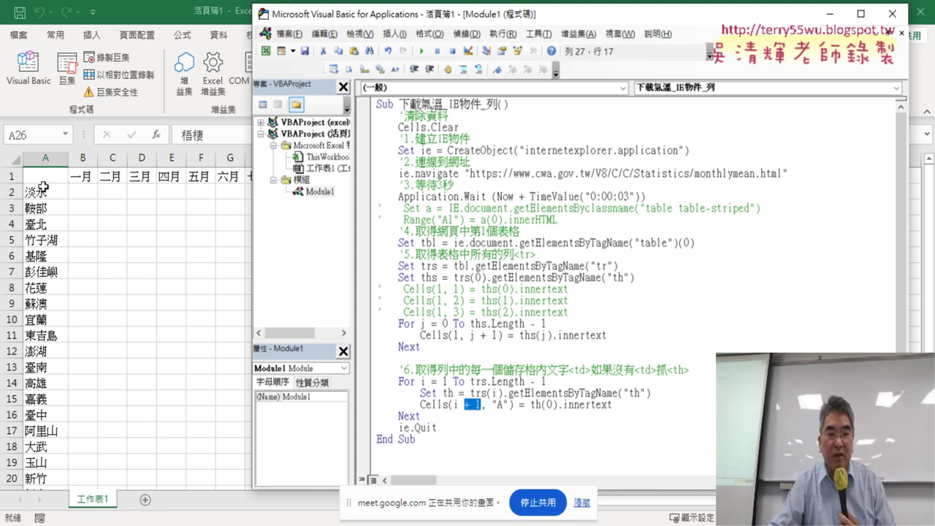
click(627, 406)
key(Return)
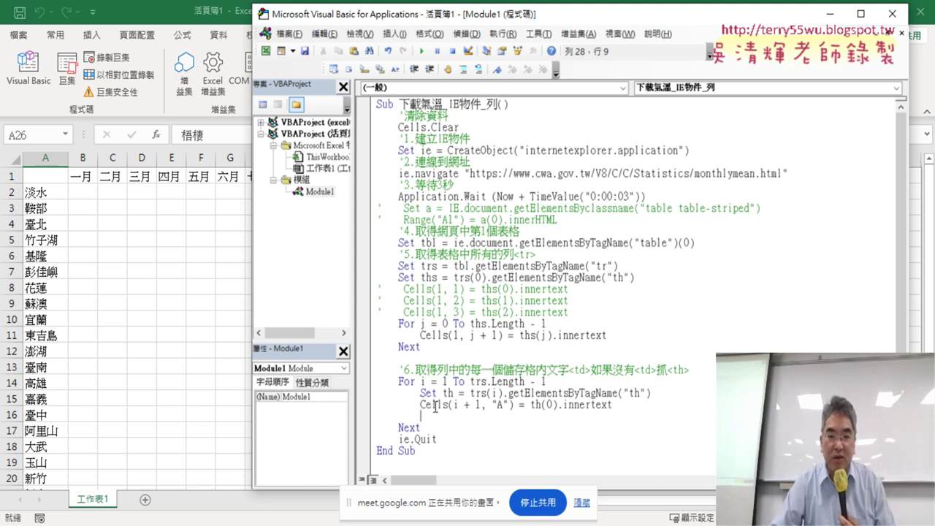
drag(420, 392, 354, 394)
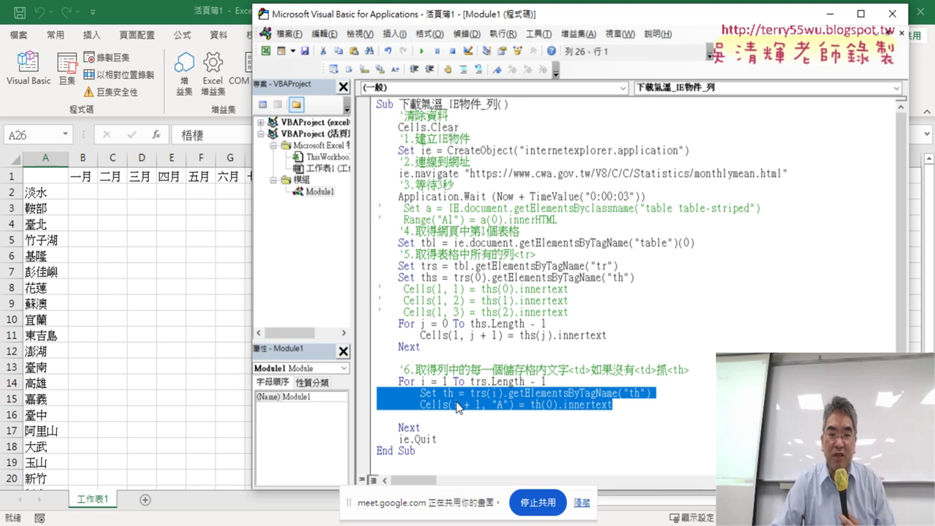
Duplicate the two loop lines and make the first read Set tds = trs(i).getElementsByTagName("td").
key(ctrl+c)
click(379, 415)
key(ctrl+v)
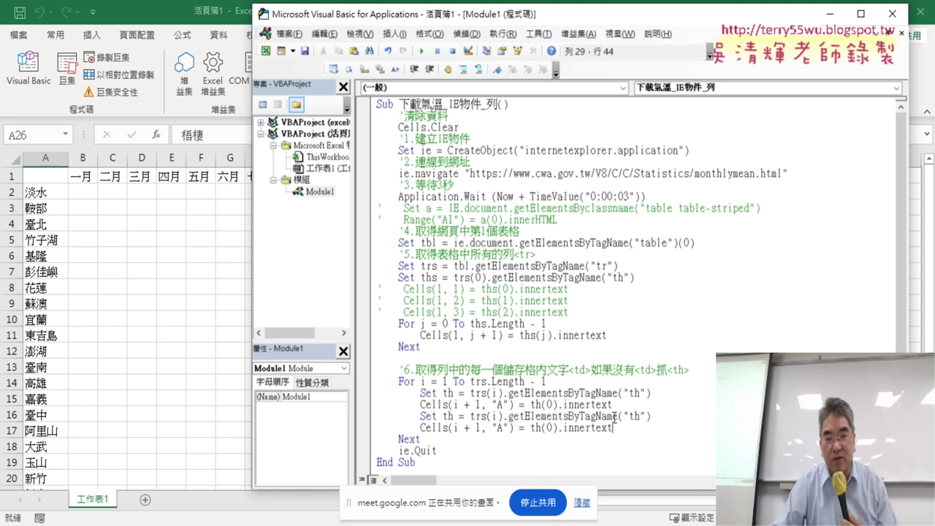
click(638, 416)
key(BackSpace)
text(d)
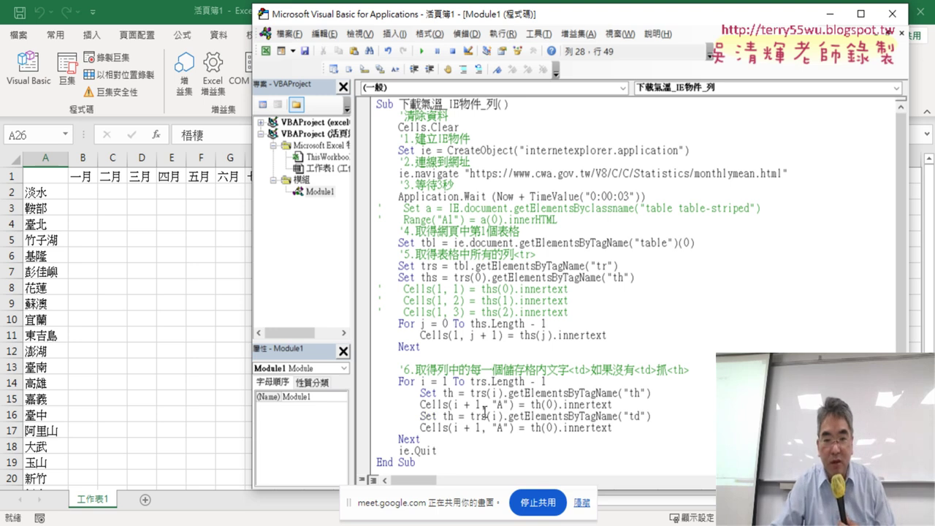
drag(471, 415, 506, 416)
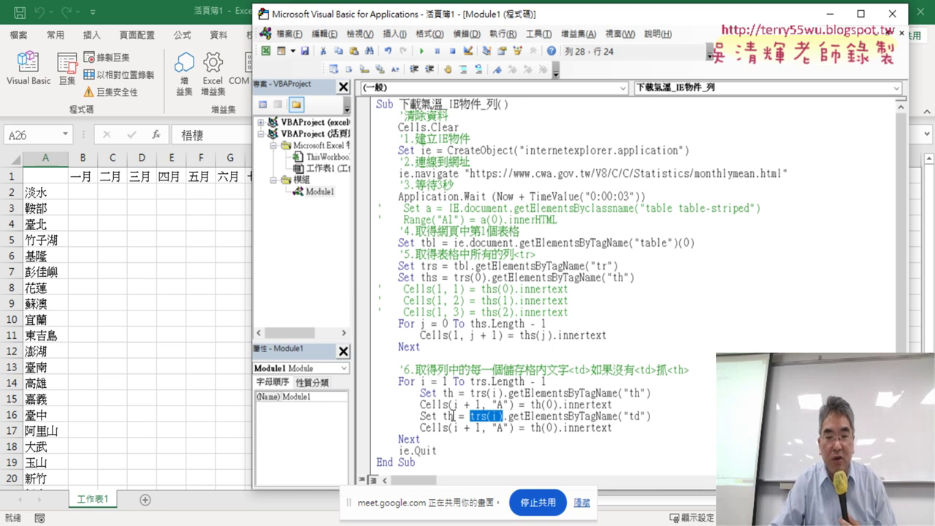
double_click(448, 415)
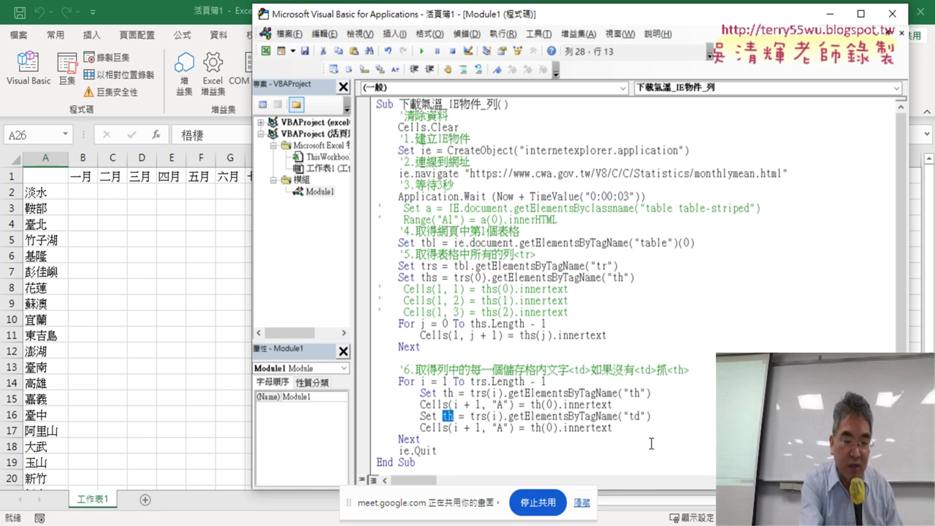
text(tds)
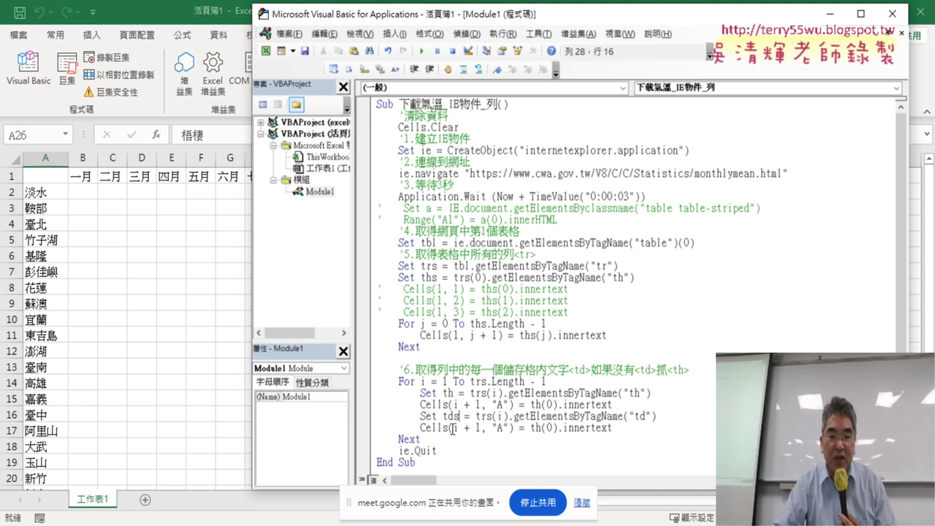
Make the copied assignment write tds(0) into column "B" and run to fill 一月 values.
drag(452, 428, 497, 429)
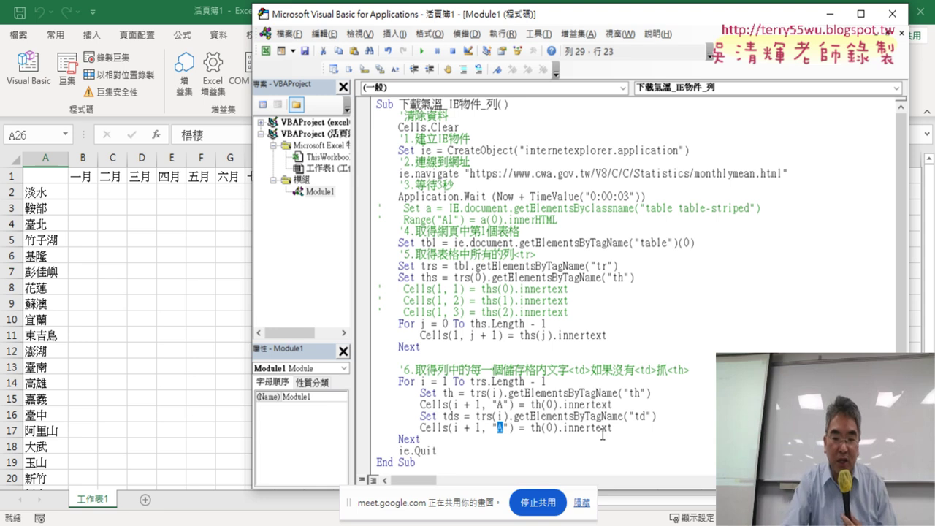
text(B)
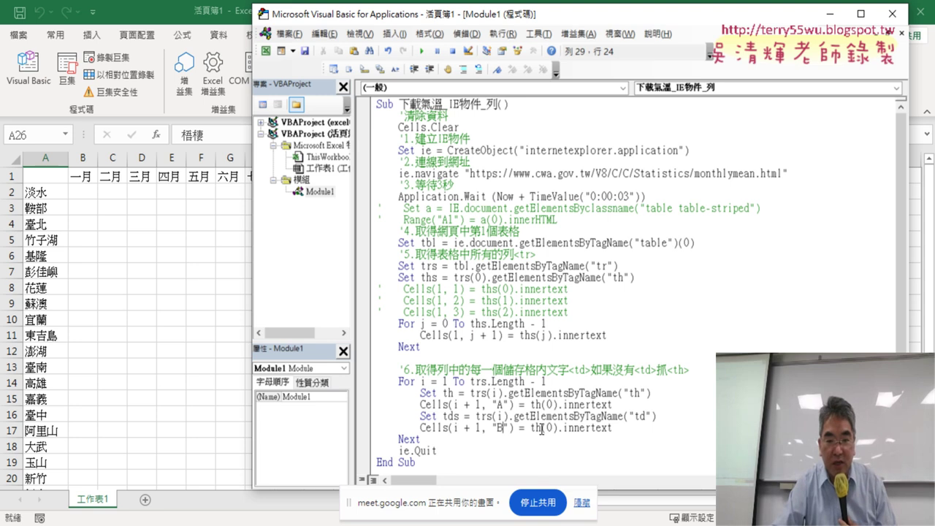
drag(541, 427, 535, 428)
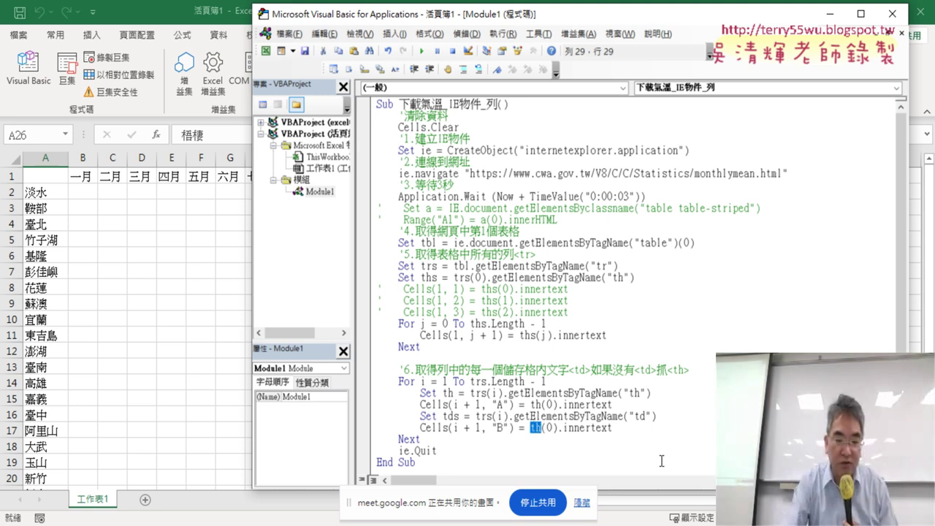
text(tds)
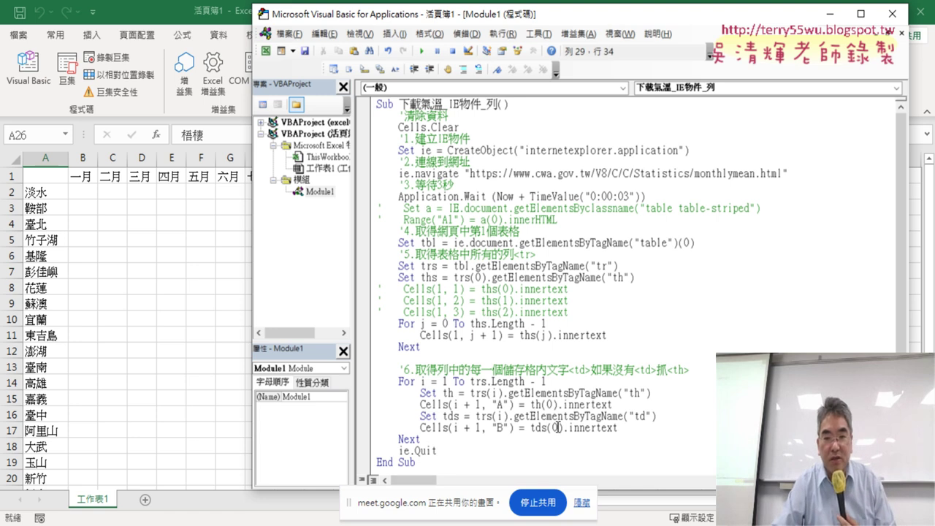
double_click(555, 427)
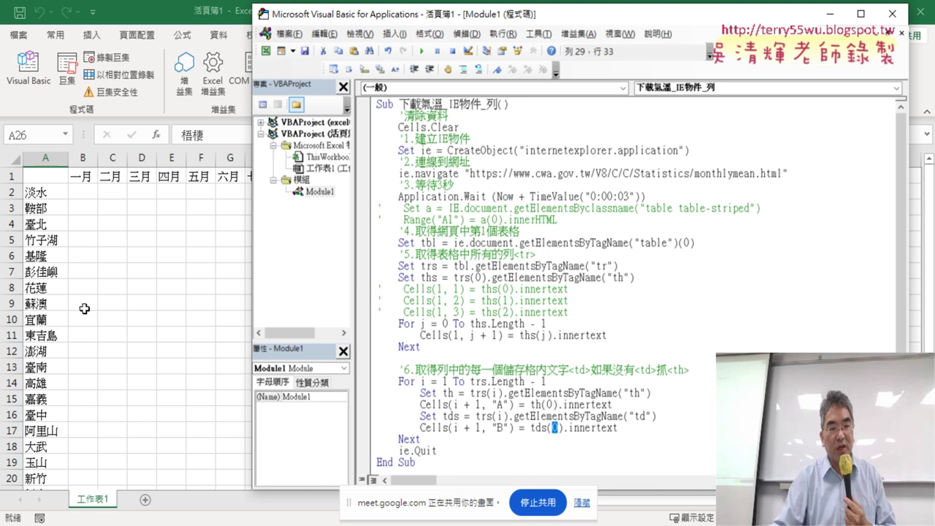
click(422, 51)
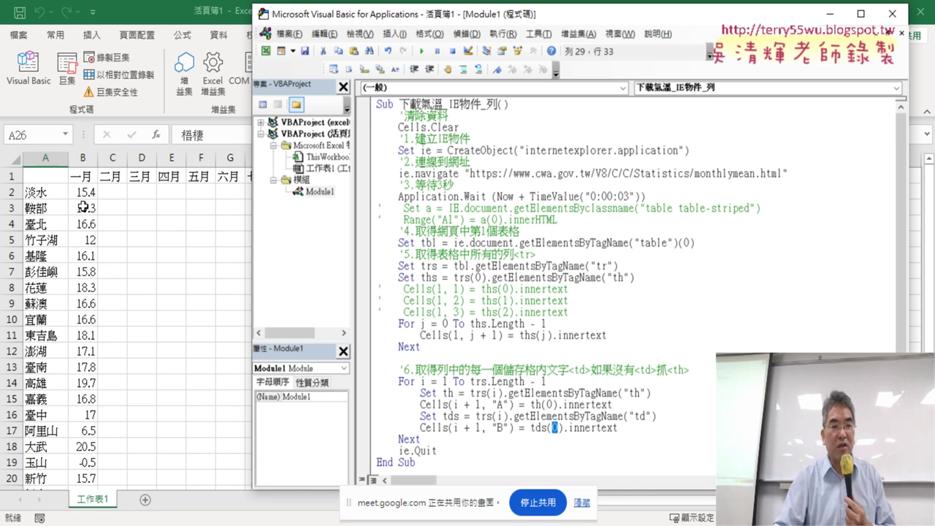
Add Cells(i + 1, "C") = tds(1).innertext below the column B line and run to fill 二月.
click(648, 428)
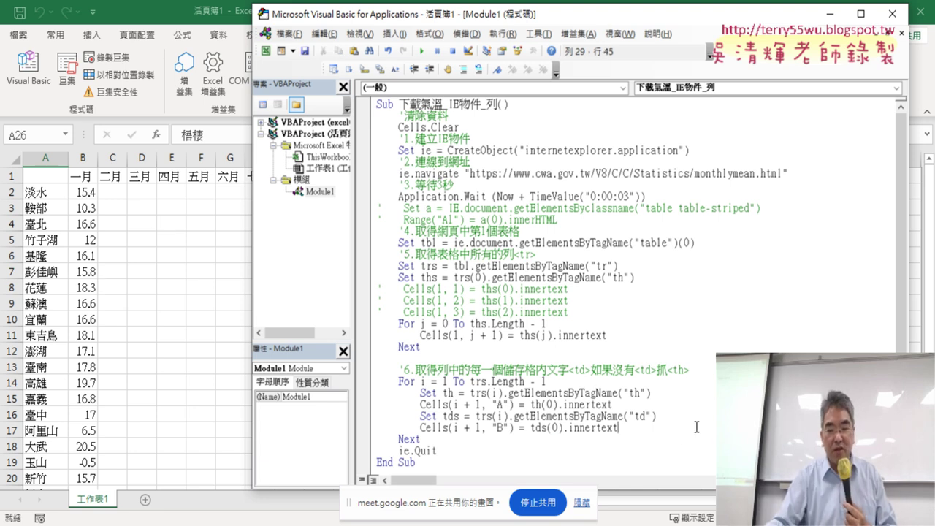
key(Return)
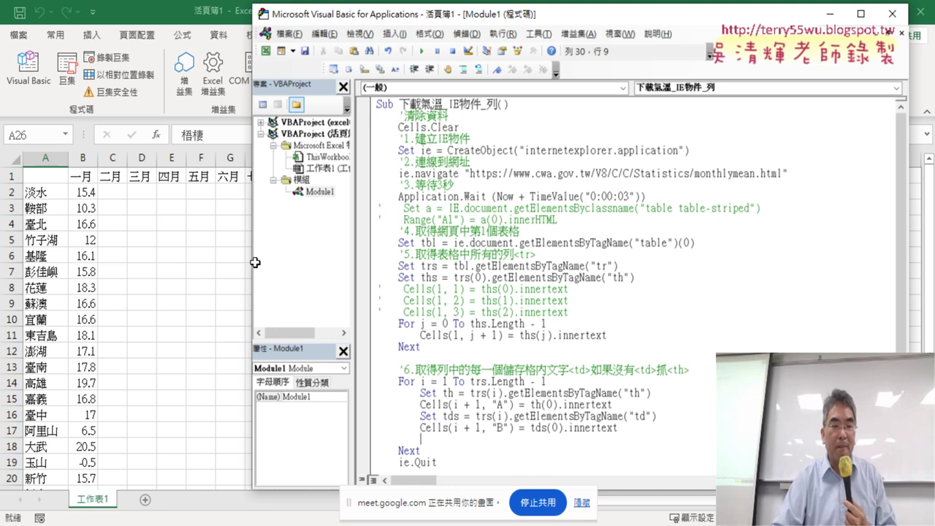
drag(634, 428, 423, 431)
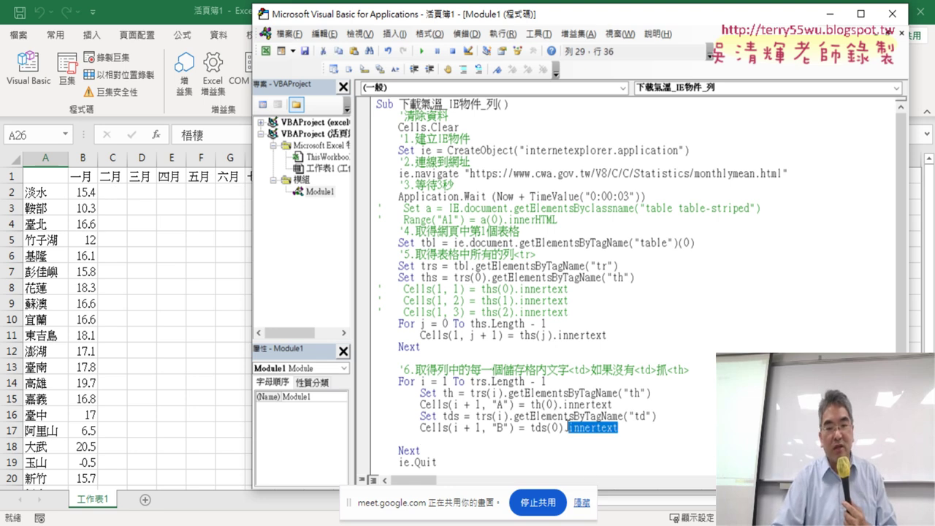
key(ctrl+c)
click(423, 438)
key(ctrl+v)
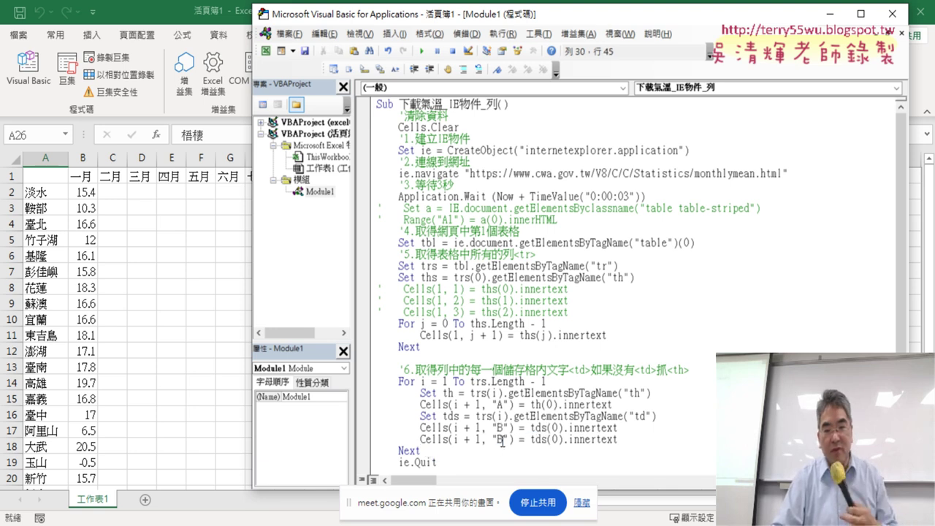
double_click(501, 439)
text(C)
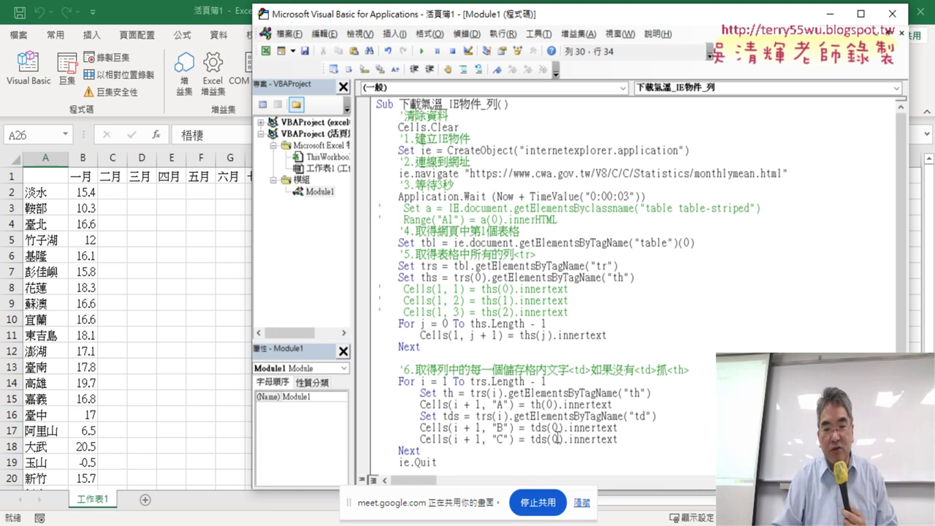
double_click(554, 438)
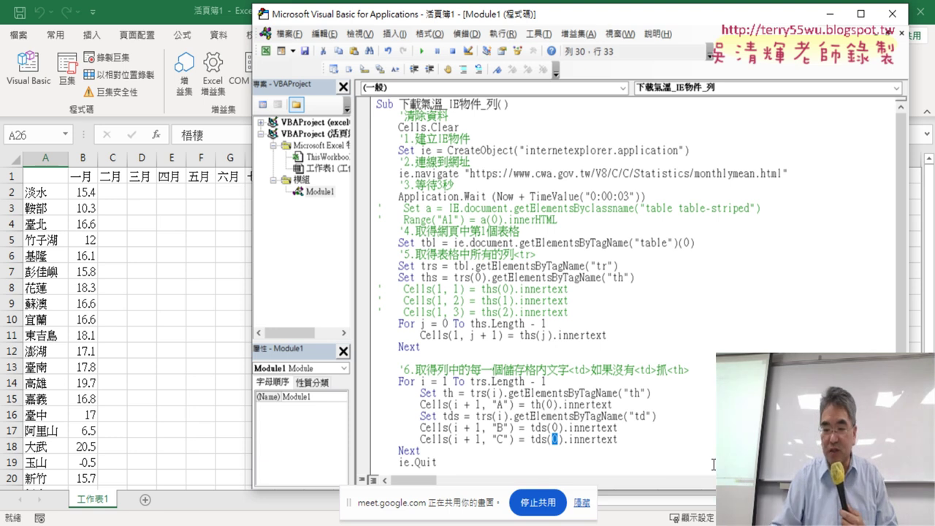
text(1)
scroll(664, 417, down, 1)
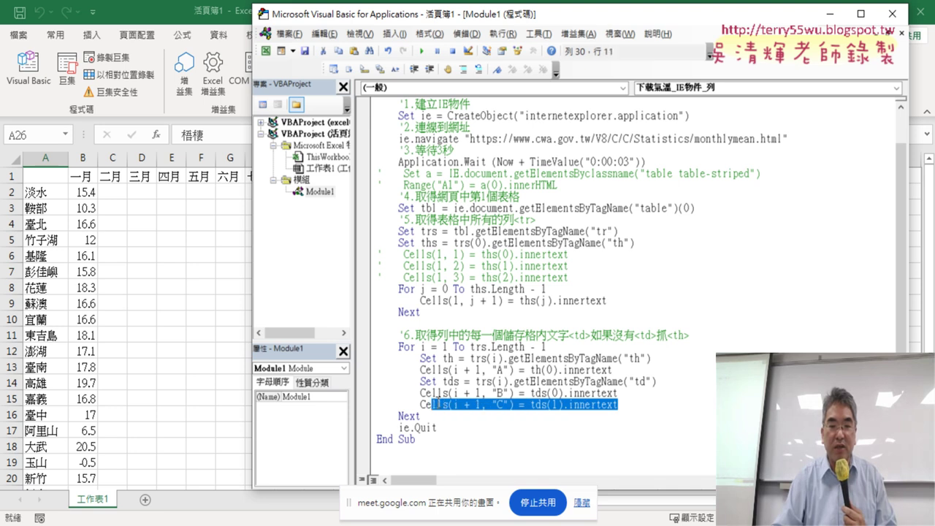
drag(634, 410, 421, 406)
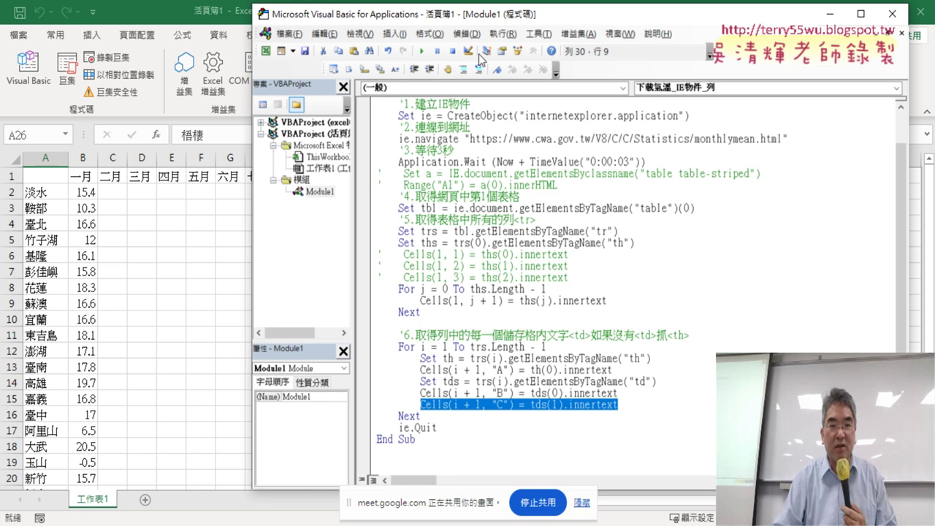
click(422, 51)
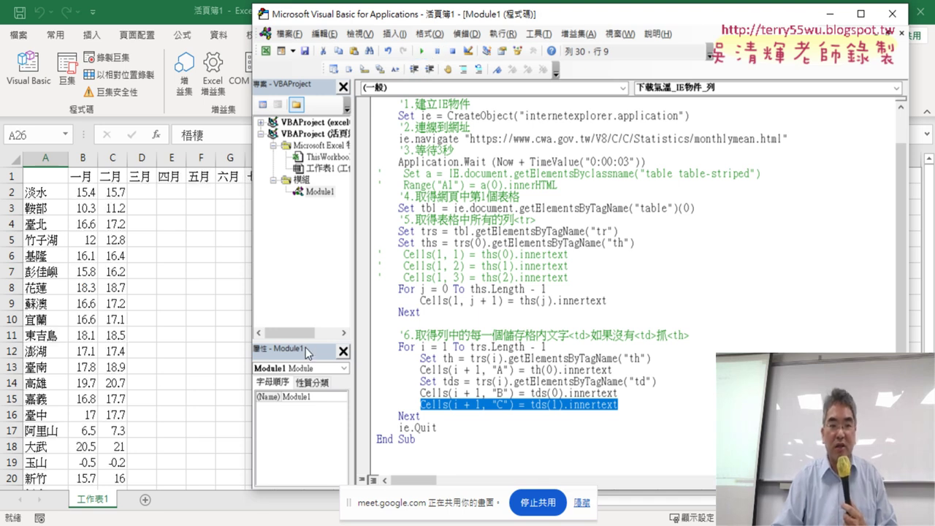
Add a copy of the column C line writing tds(2) into column "D".
click(699, 406)
key(Return)
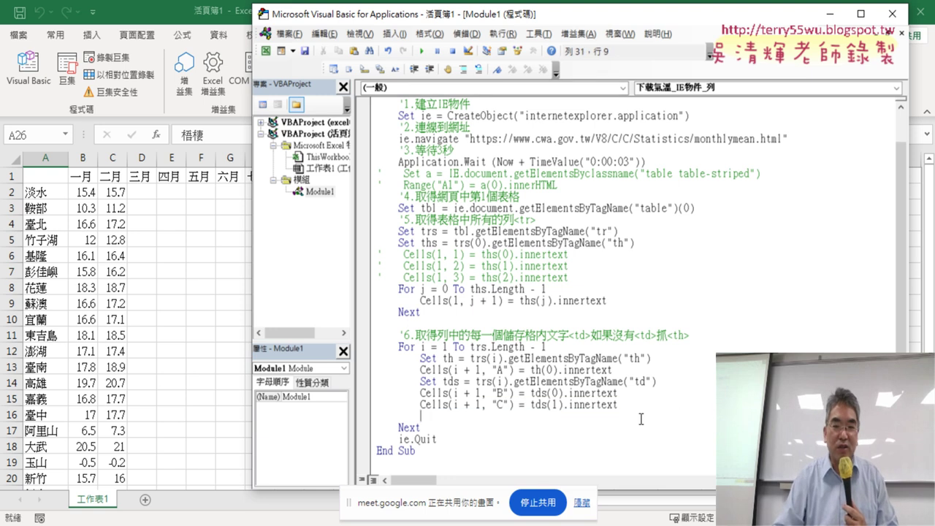
drag(620, 405, 419, 403)
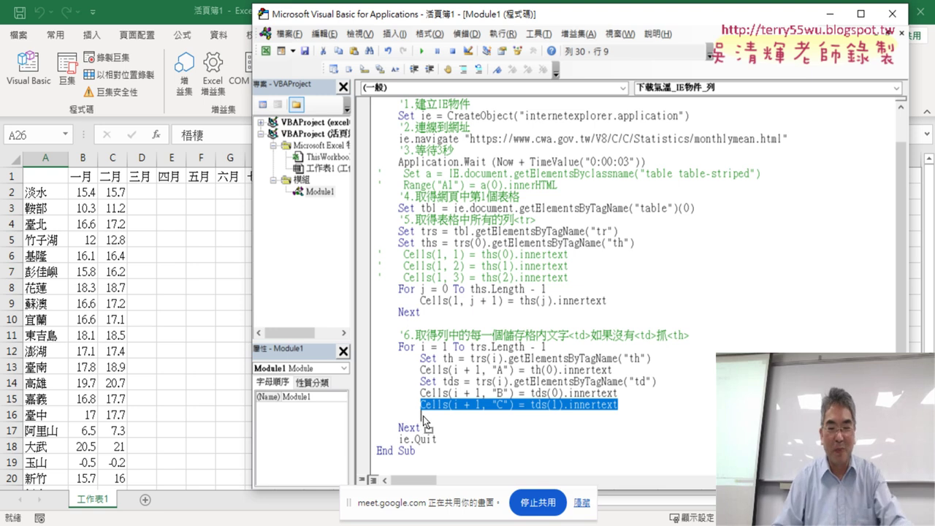
drag(425, 410, 422, 416)
double_click(501, 415)
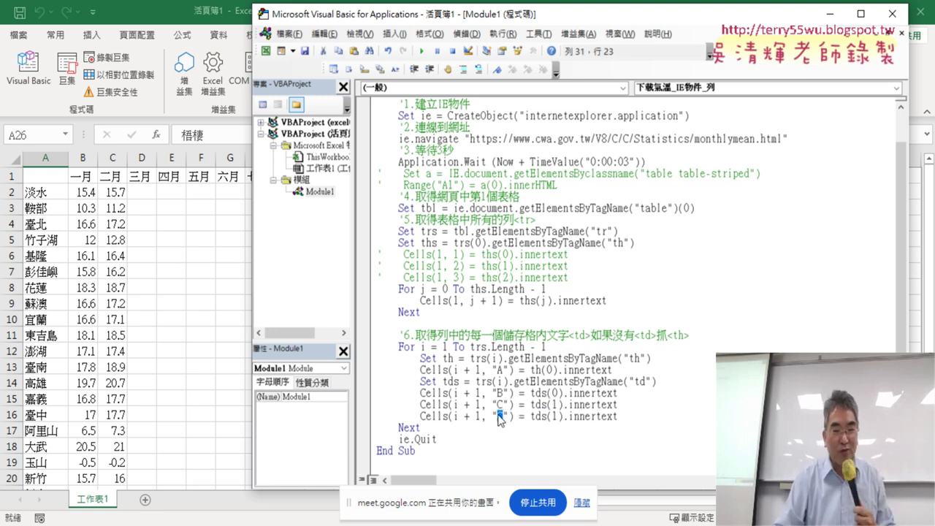
text(D)
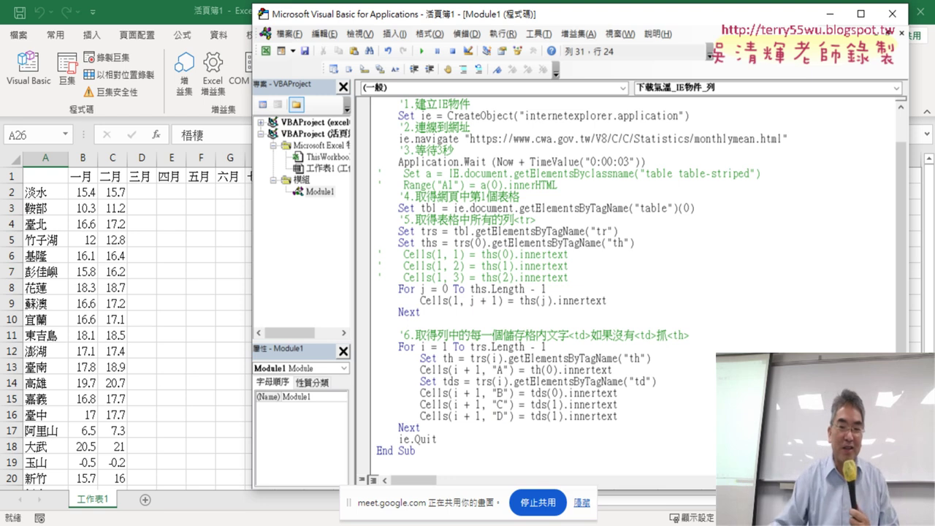
double_click(557, 415)
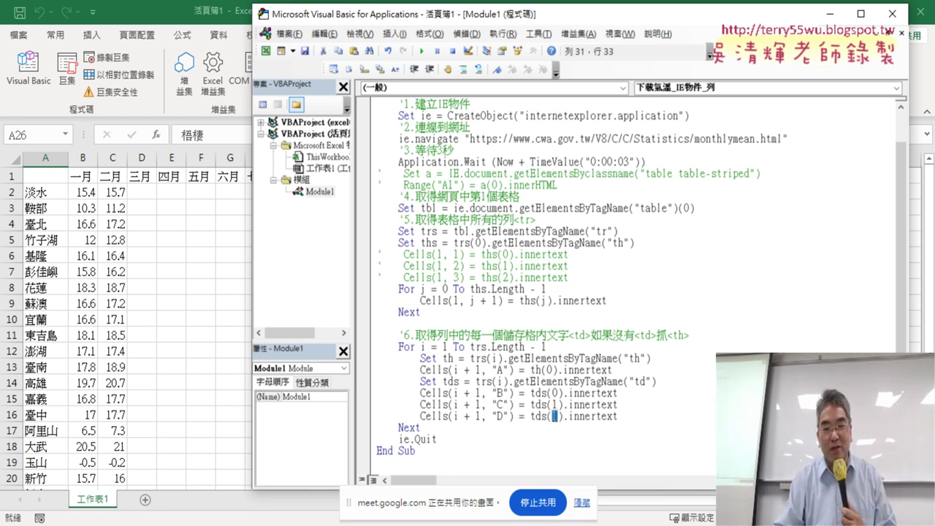
text(2)
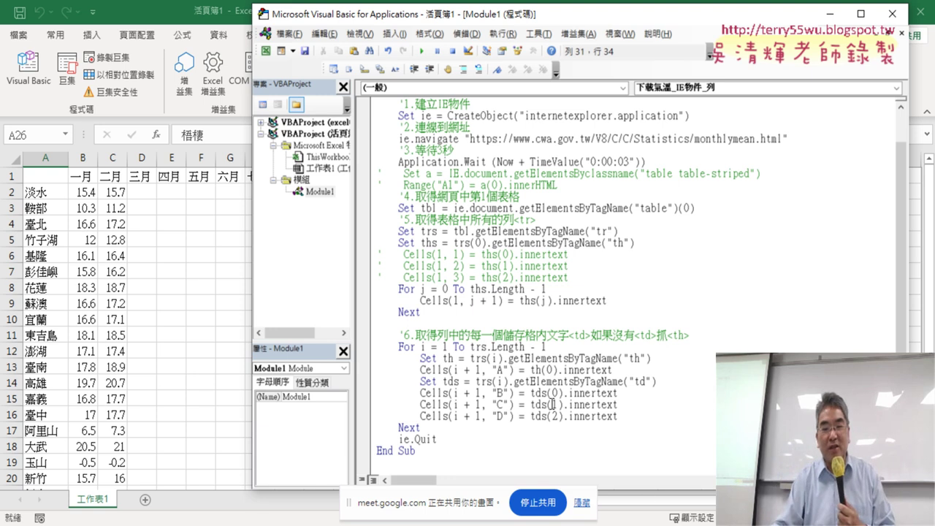
Replace the column references "B", "C", "D" with numbers 2, 3 and 4.
click(498, 404)
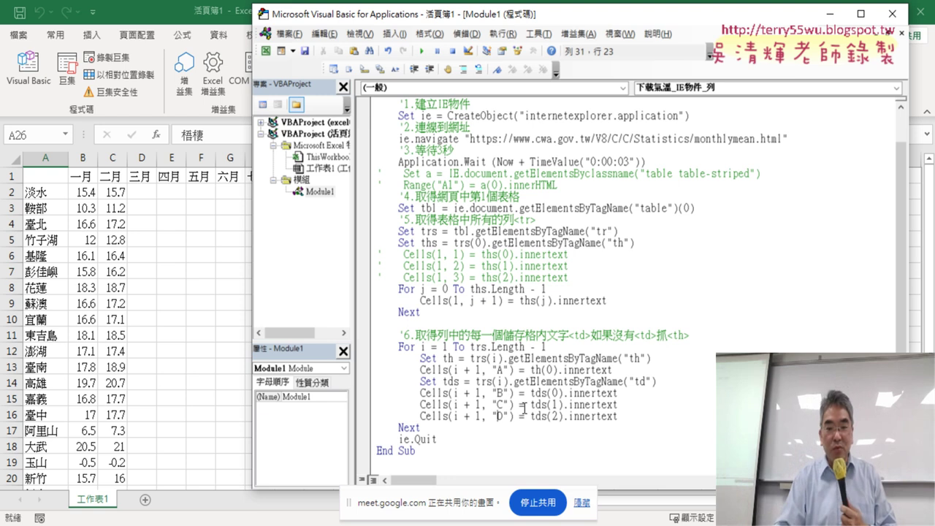
drag(510, 392, 492, 393)
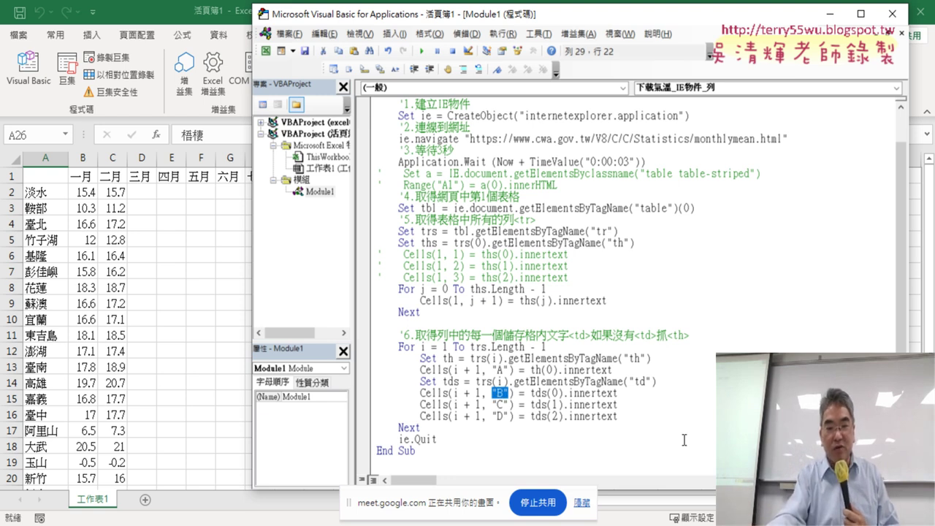
text(2)
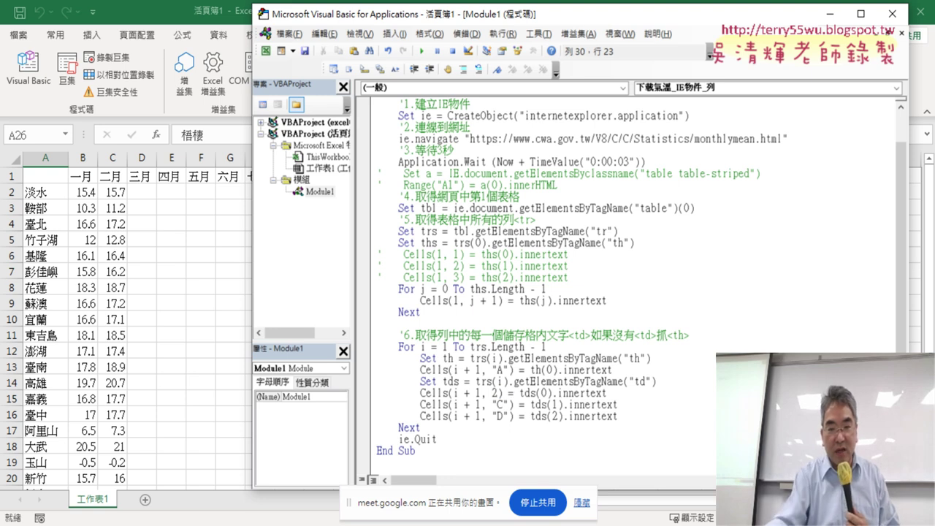
drag(491, 404, 509, 404)
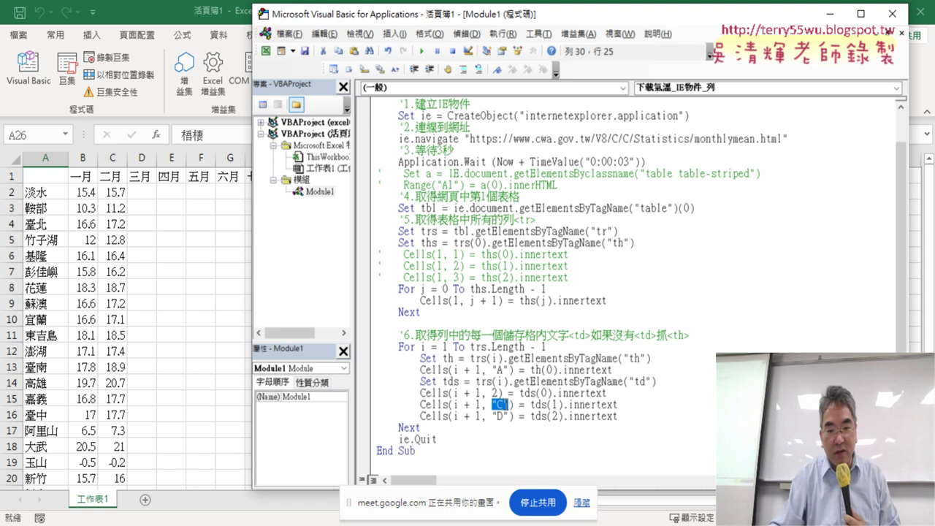
text(3)
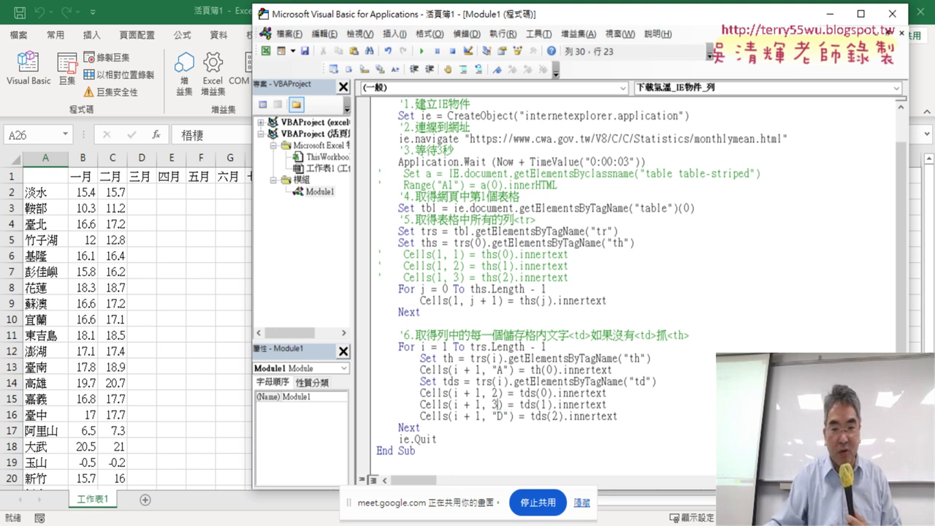
drag(508, 416, 491, 416)
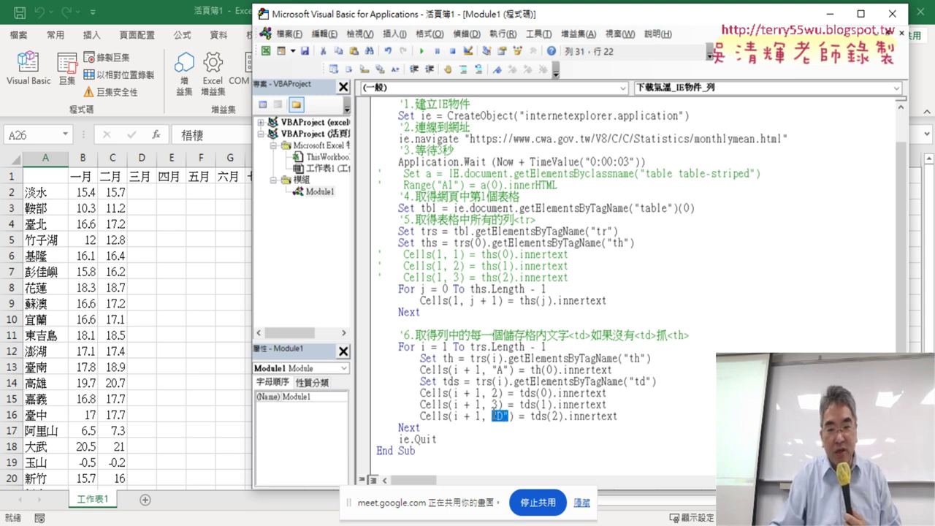
text(4)
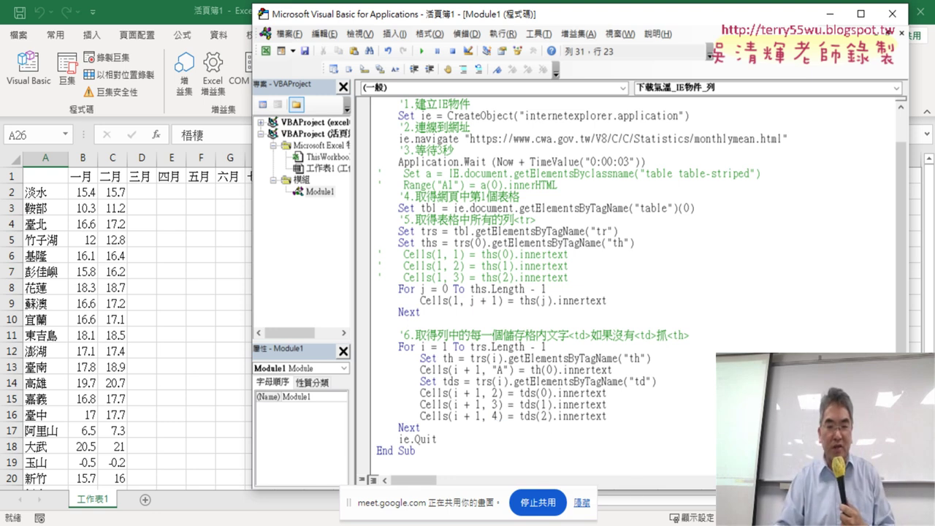
Comment out the tds(0)–tds(2) Cells(i + 1, …) lines and open a blank line before Next.
double_click(544, 393)
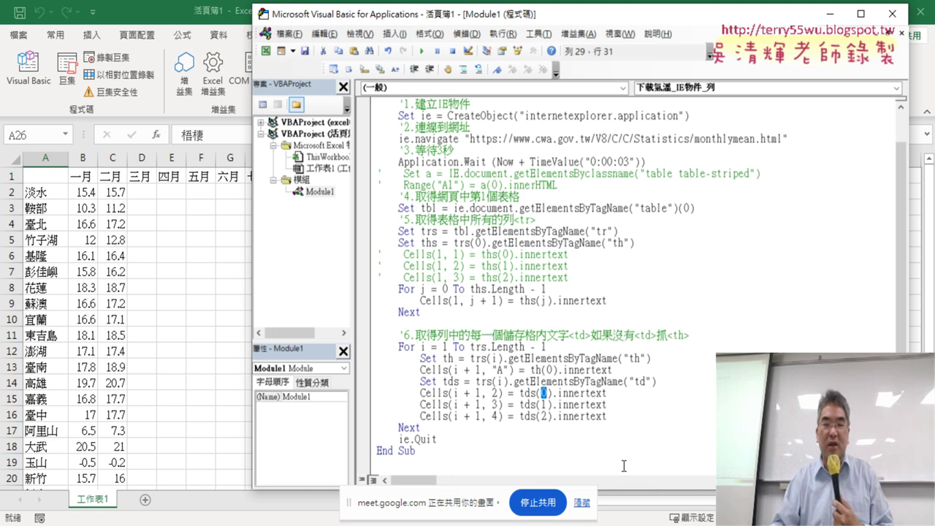
double_click(494, 393)
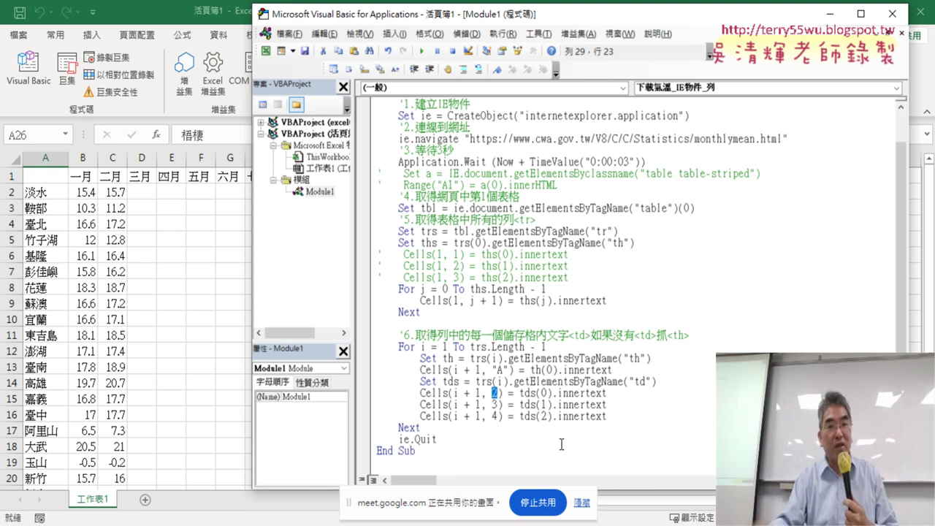
drag(611, 417, 366, 395)
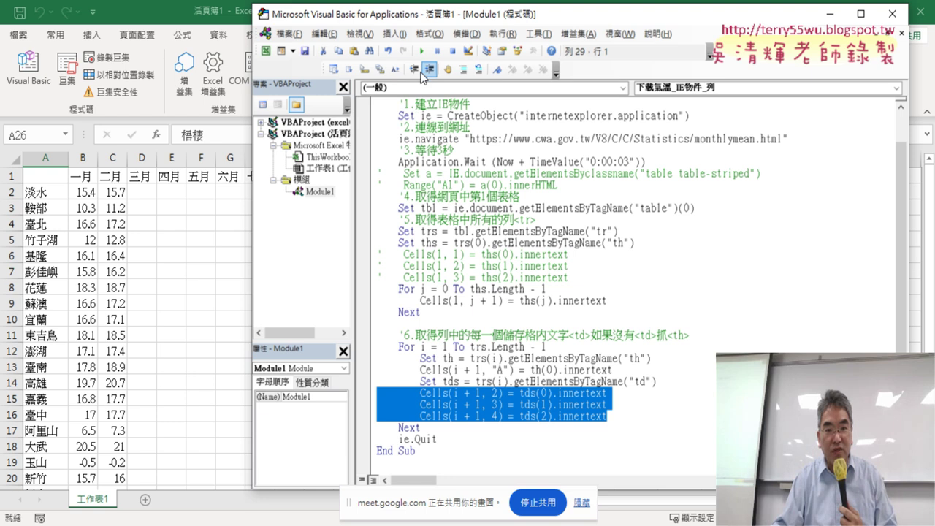
click(464, 71)
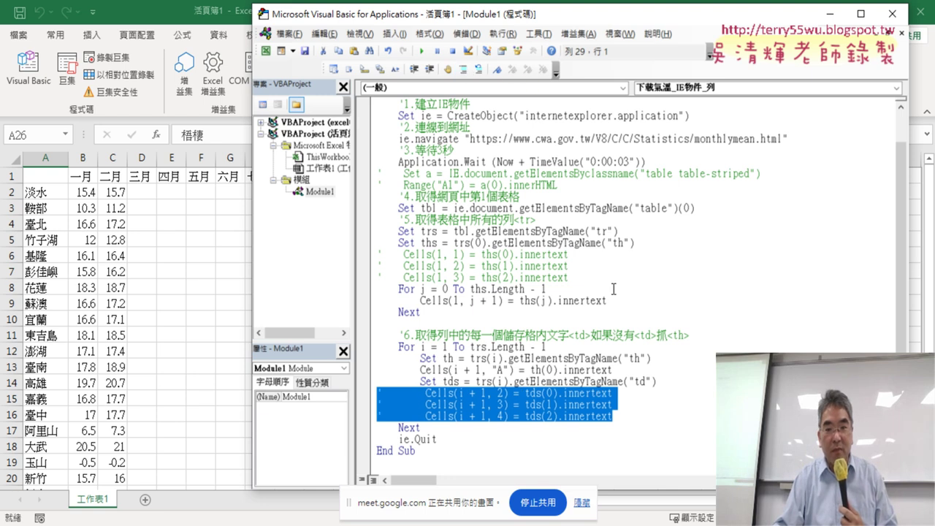
click(636, 418)
key(Return)
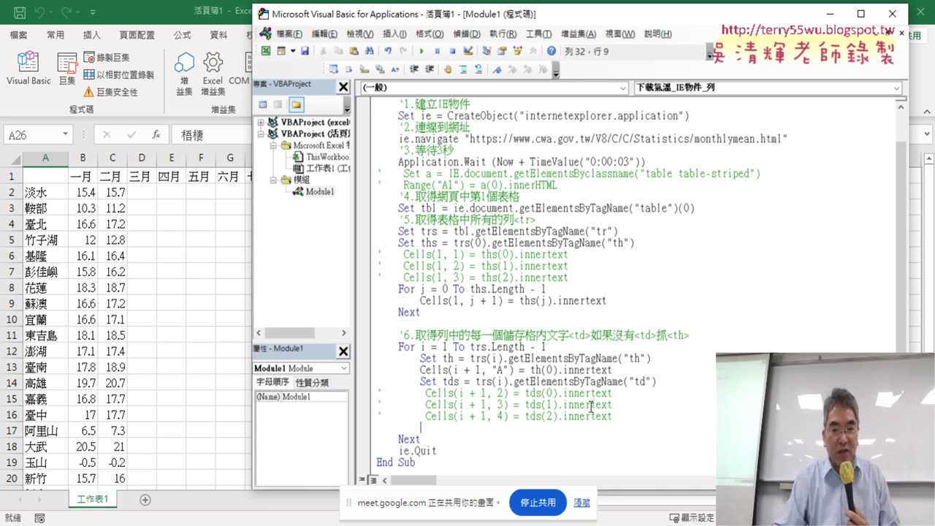
Place an indented copy of the For j = 0 To ths.Length - 1 loop below the commented lines.
drag(427, 312, 374, 291)
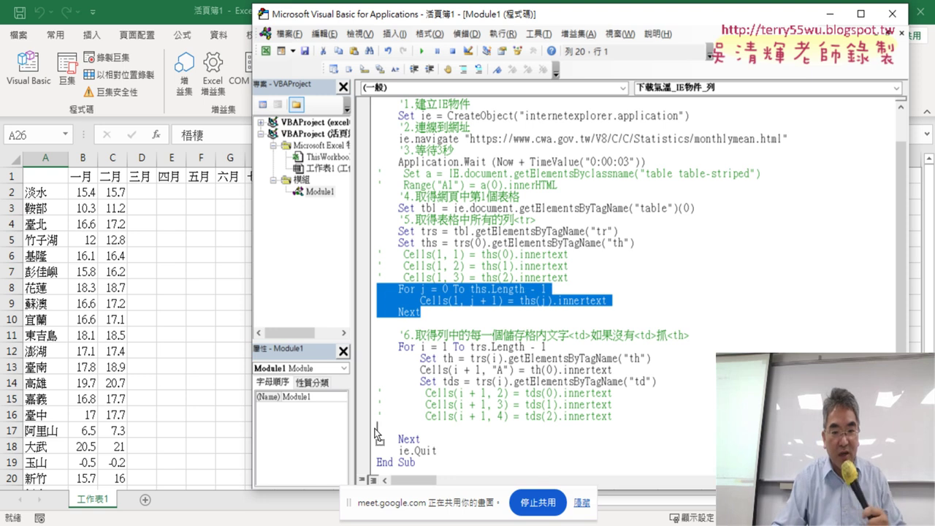
drag(374, 427, 377, 417)
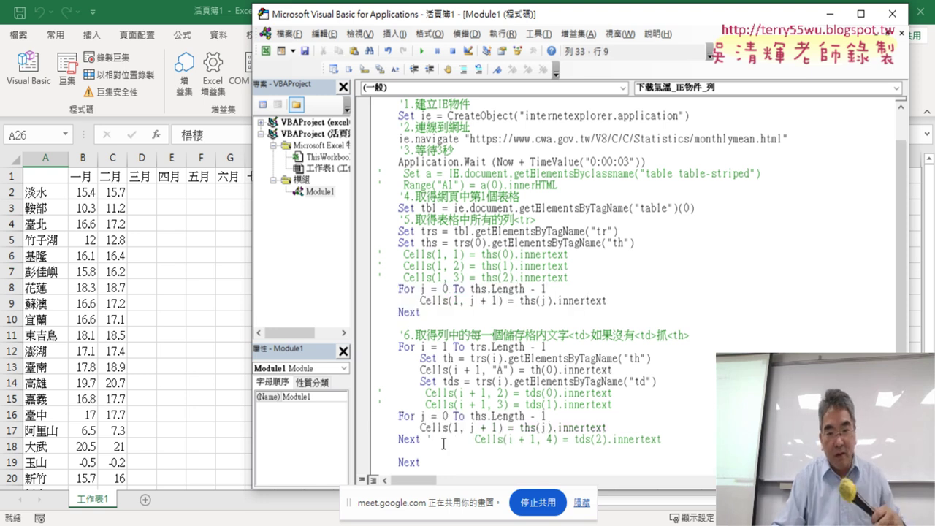
key(ctrl+z)
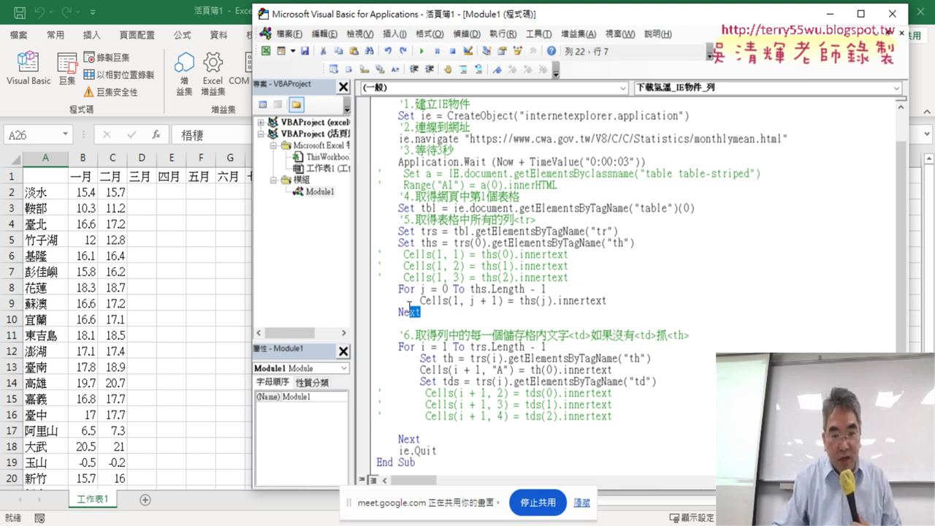
drag(421, 312, 371, 288)
drag(389, 384, 377, 427)
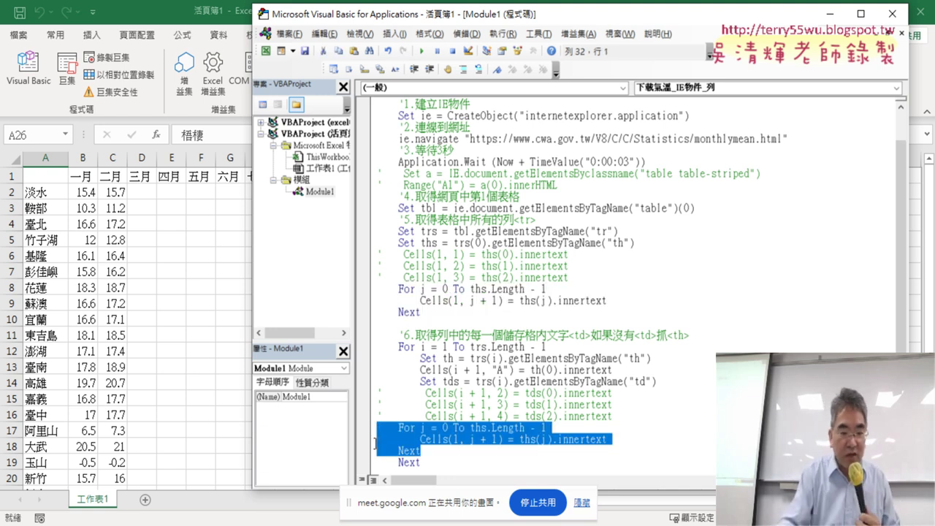
key(Tab)
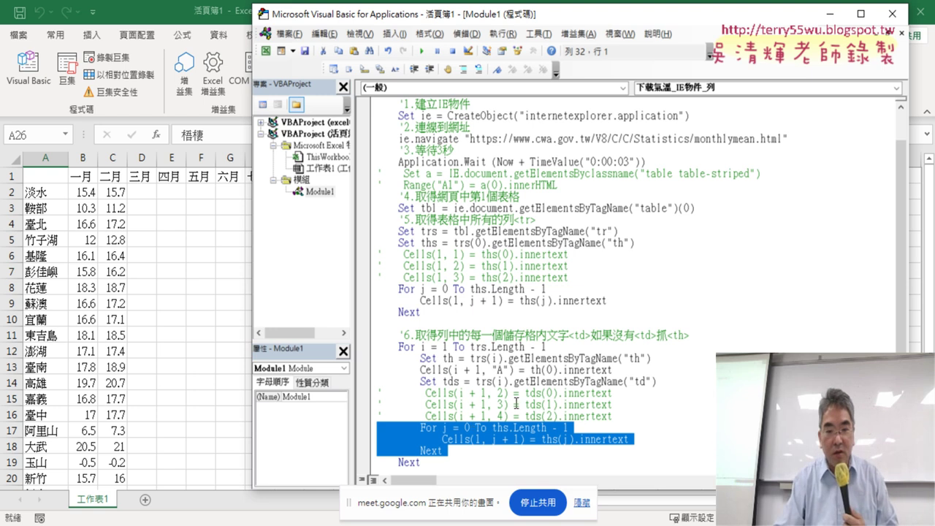
click(515, 404)
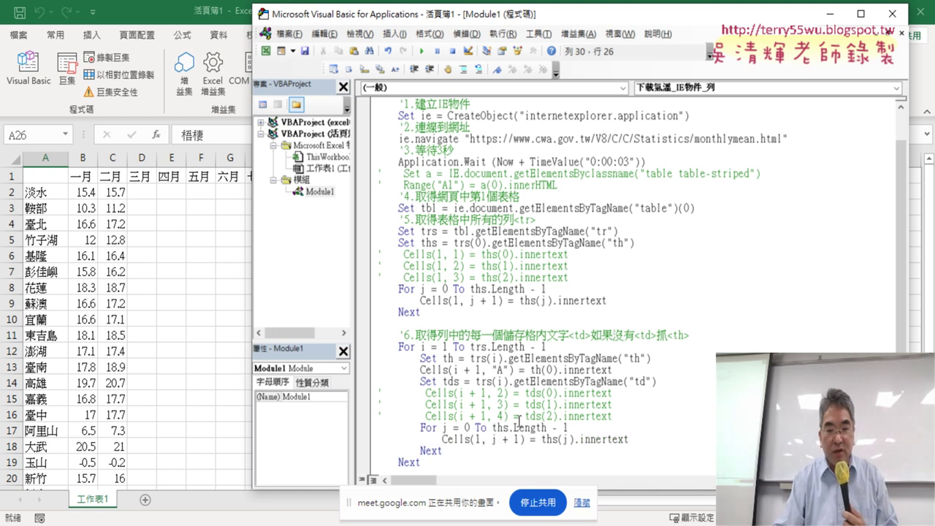
Change the inner loop bound from ths.Length - 1 to tds.Length - 1.
click(504, 427)
key(BackSpace)
text(d)
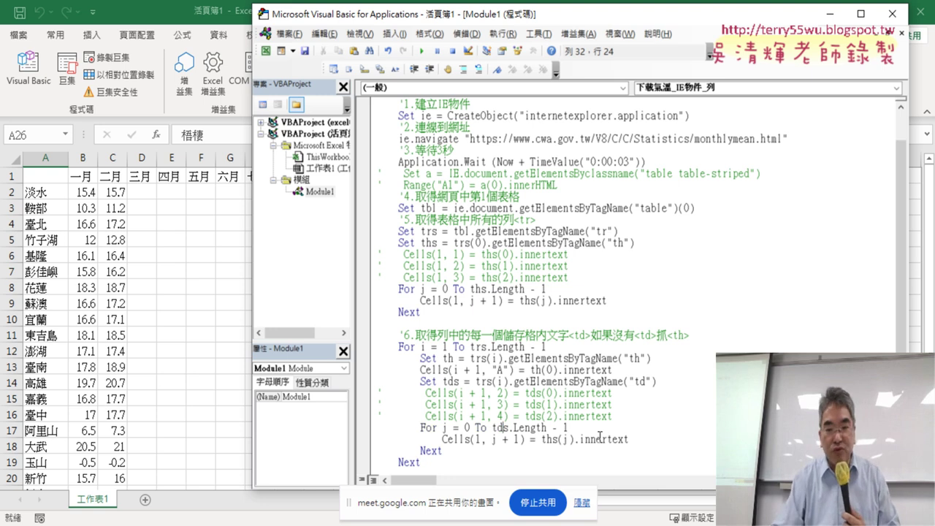
drag(583, 428, 496, 427)
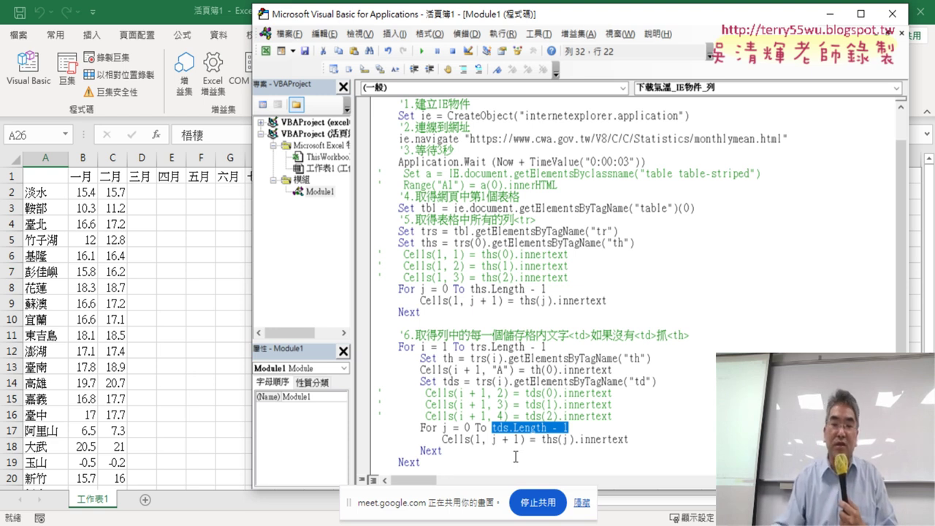
Rewrite the inner line as Cells(i, j + 2) = tds(j).innertext.
click(553, 439)
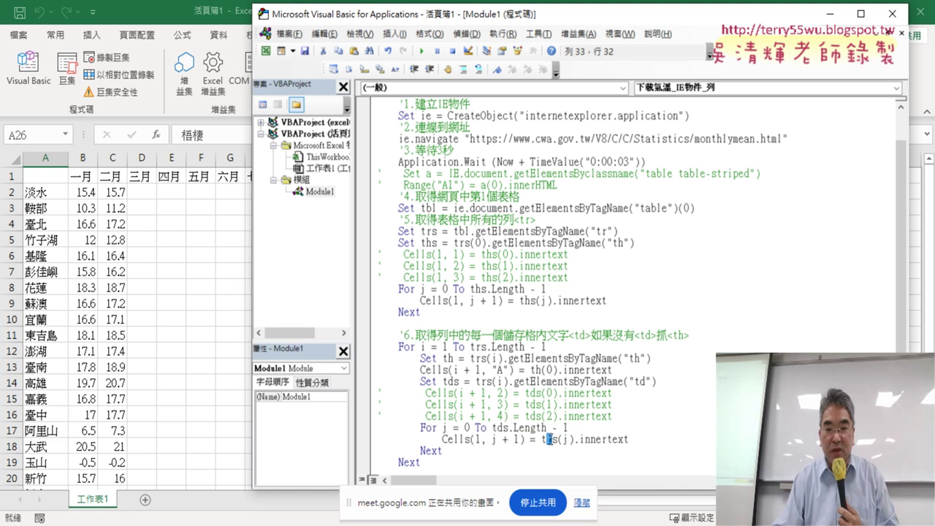
text(d)
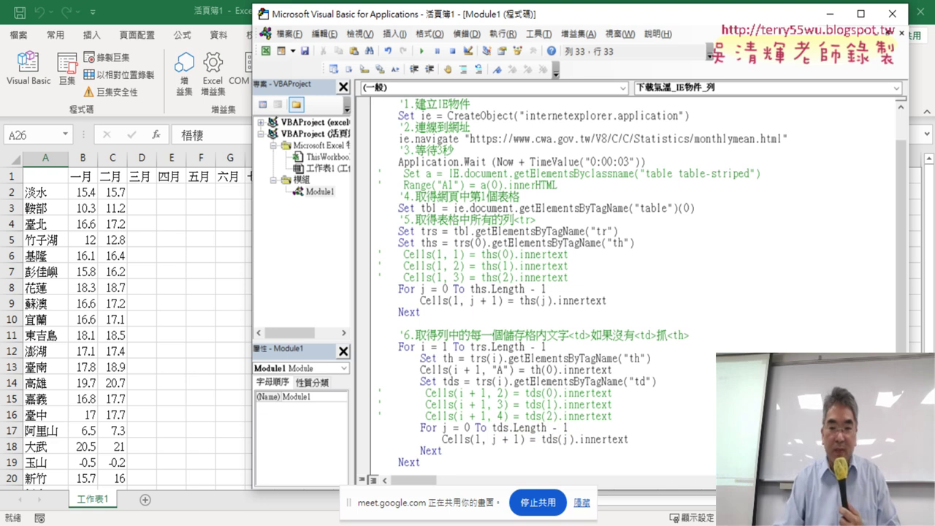
double_click(564, 439)
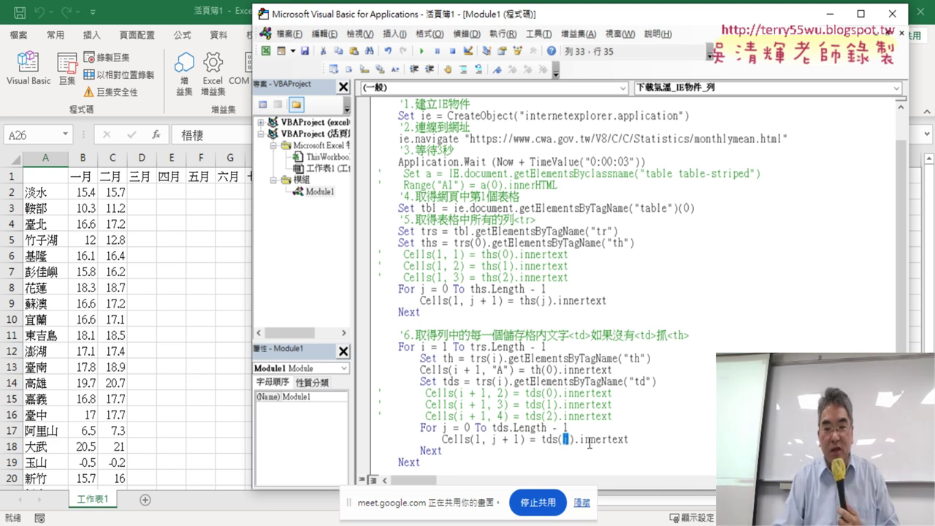
double_click(517, 439)
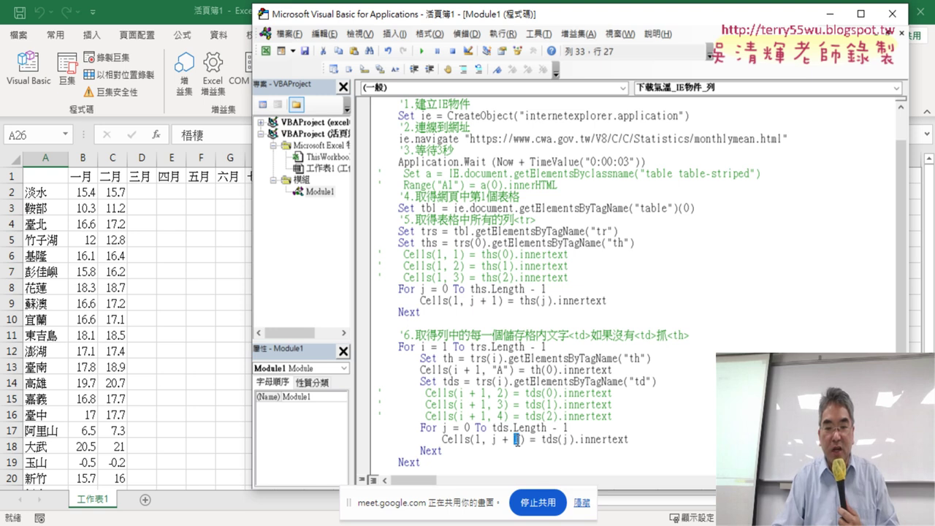
text(2)
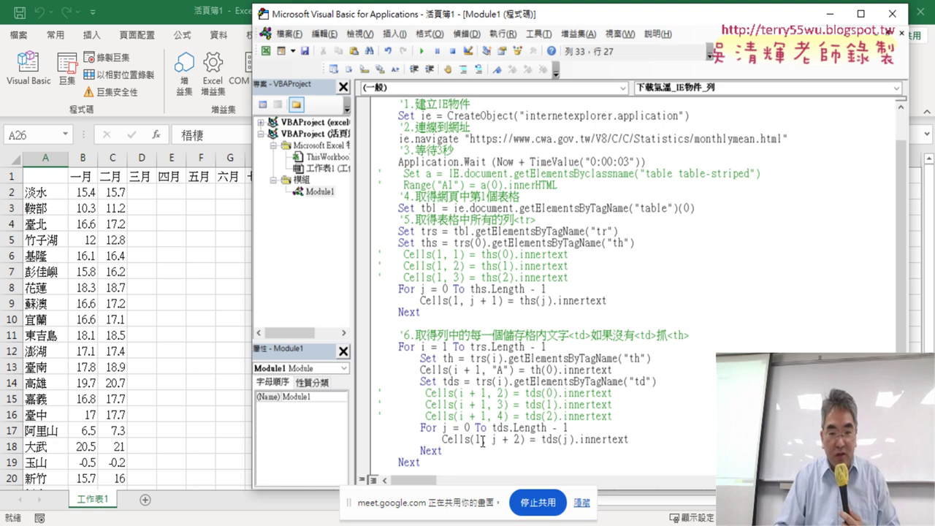
double_click(479, 438)
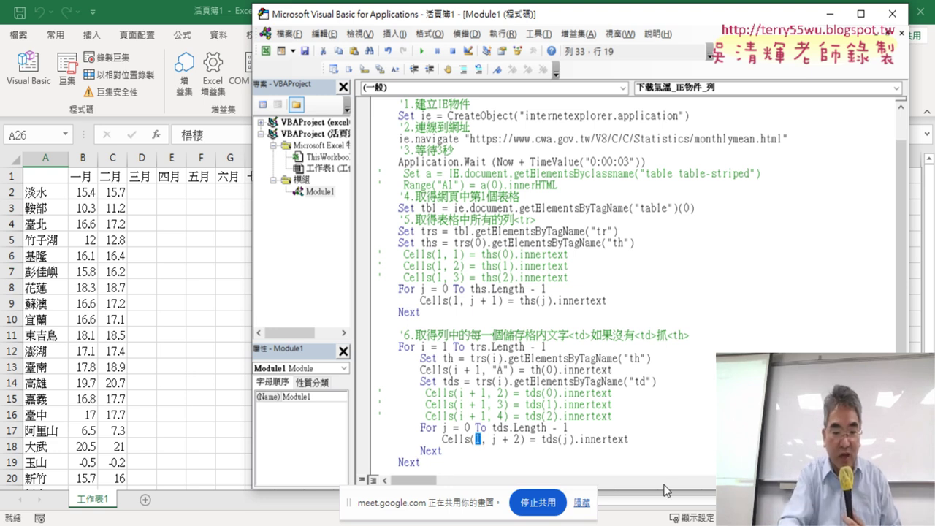
text(i)
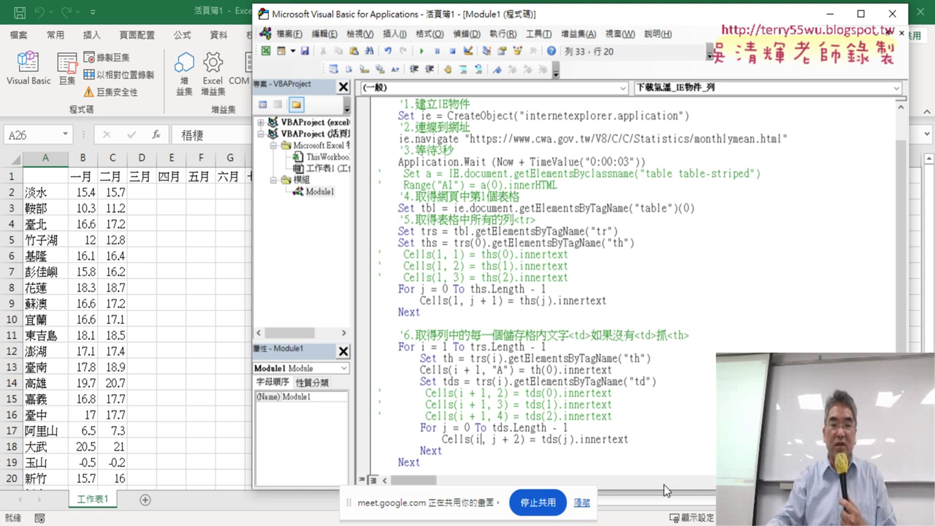
drag(452, 450, 372, 427)
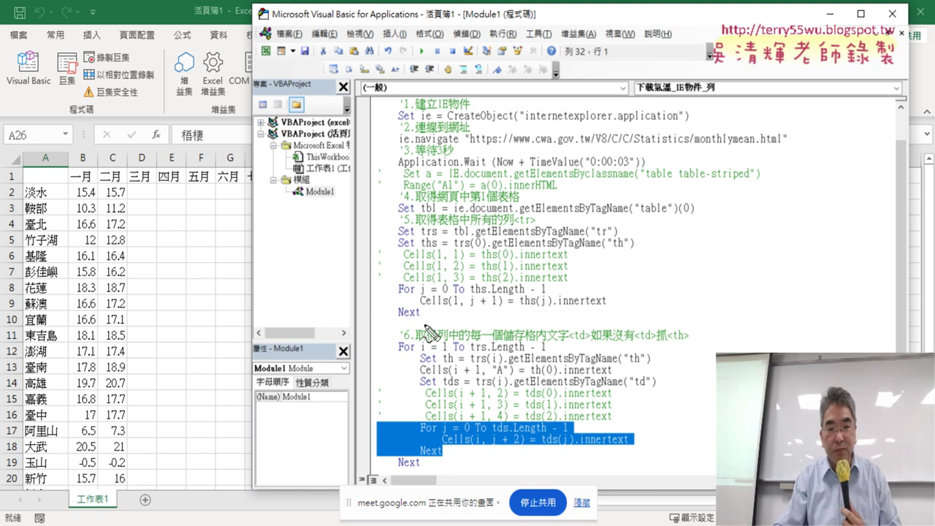
mouse_move(415, 319)
mouse_down()
mouse_move(607, 310)
mouse_move(415, 319)
mouse_up()
drag(352, 300, 330, 456)
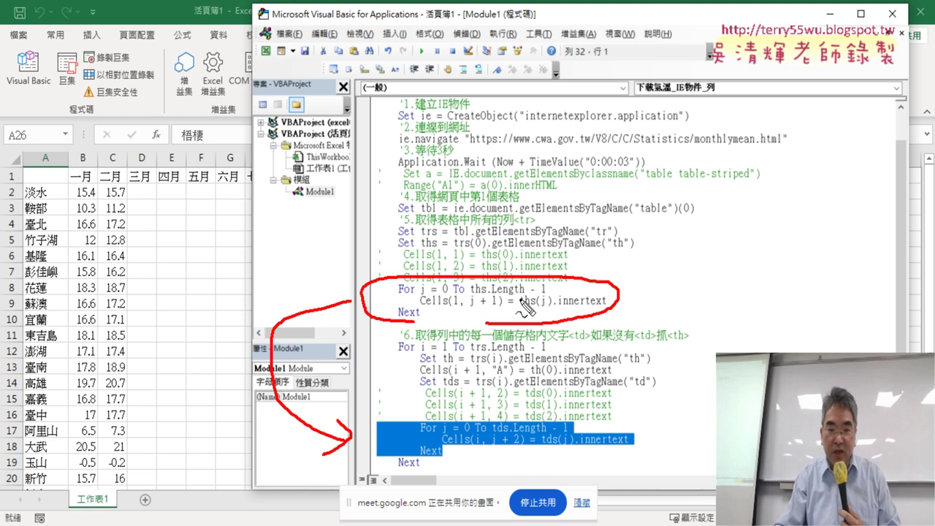
drag(494, 432, 552, 445)
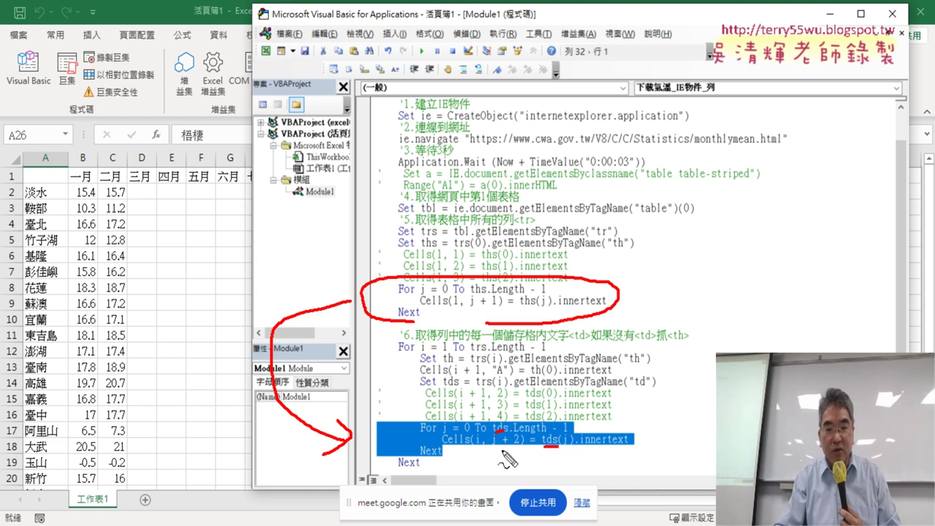
mouse_move(504, 444)
mouse_down()
mouse_move(520, 442)
mouse_move(484, 446)
mouse_up()
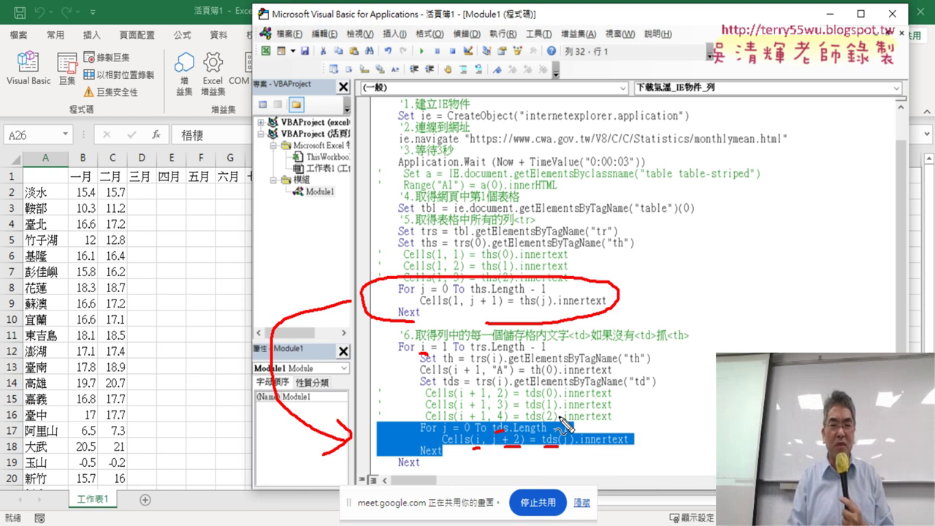
Run the macro and check the refilled worksheet, starting with cell K9.
key(Escape)
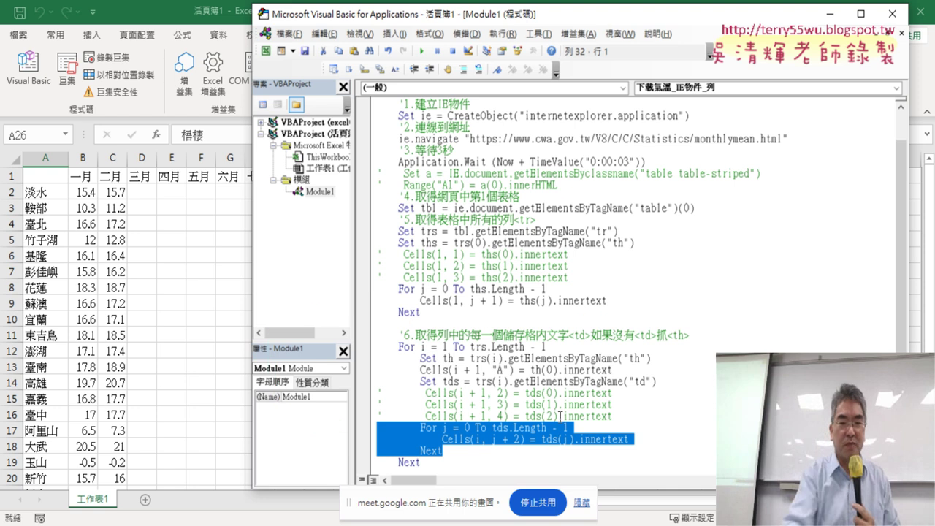
click(421, 51)
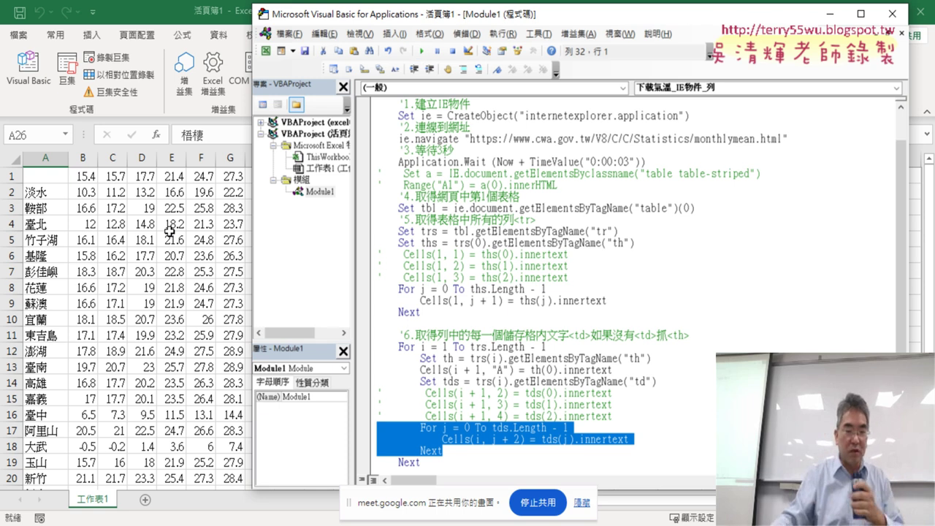
click(112, 287)
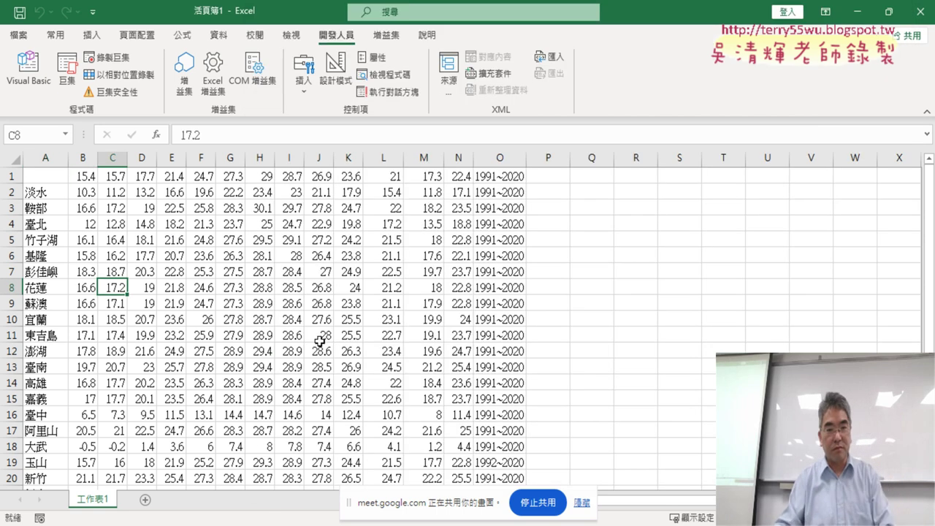
click(350, 304)
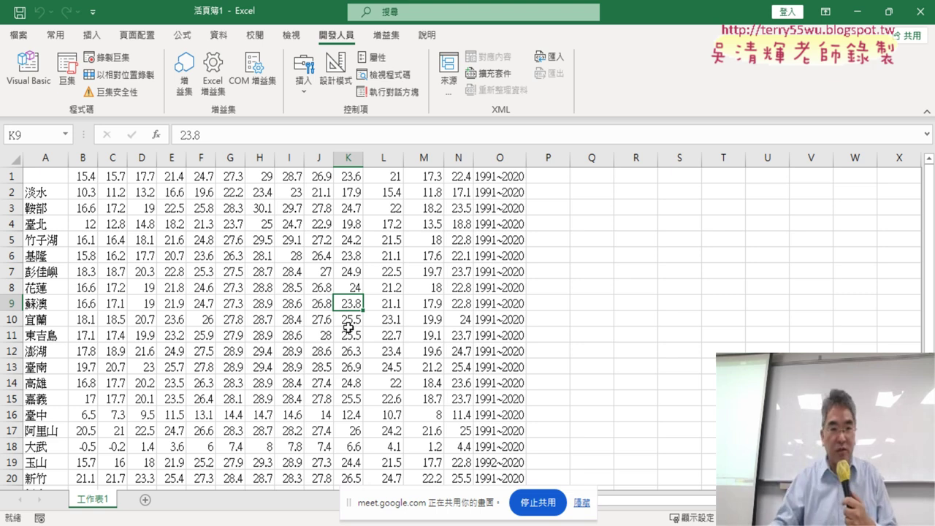
Inspect the rows to find values one row high, leaving B26:O26 beside 梧棲 empty.
scroll(272, 288, down, 3)
scroll(272, 288, down, 1)
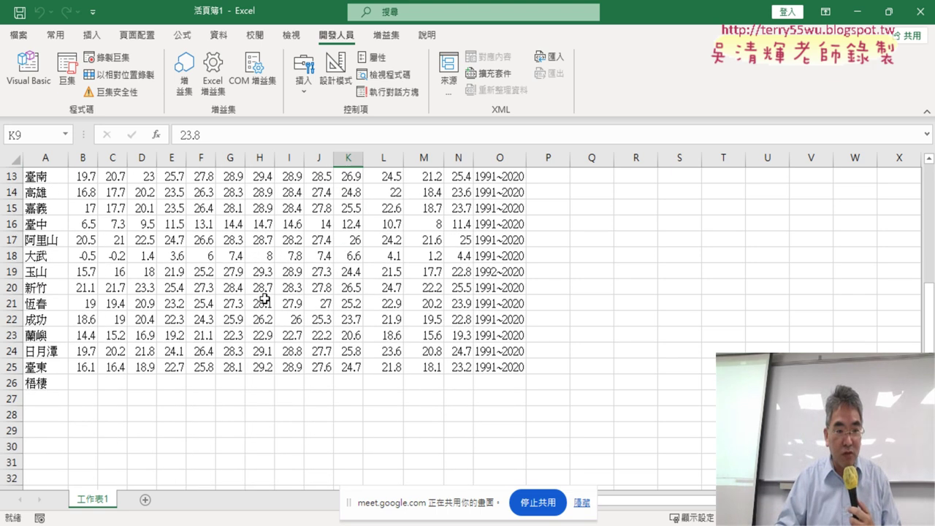
mouse_move(94, 384)
mouse_down()
mouse_move(513, 385)
mouse_move(504, 82)
mouse_up()
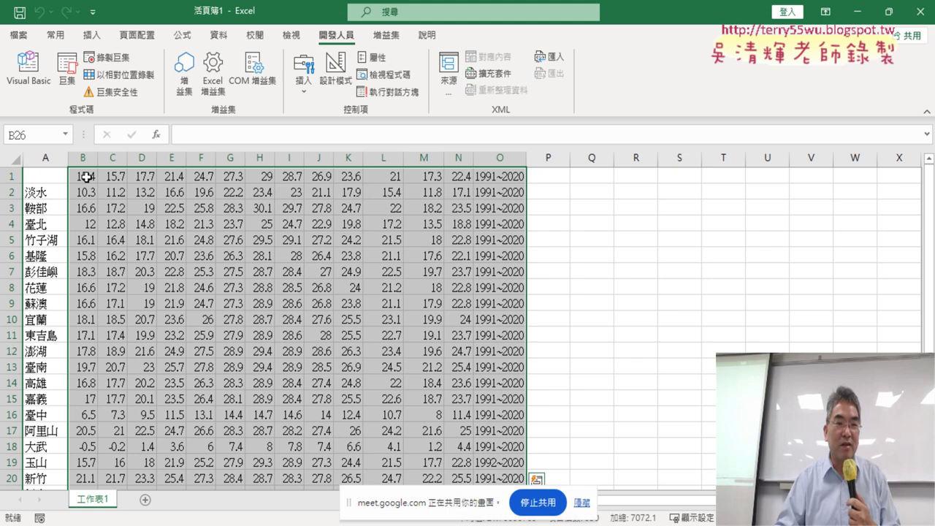
click(11, 175)
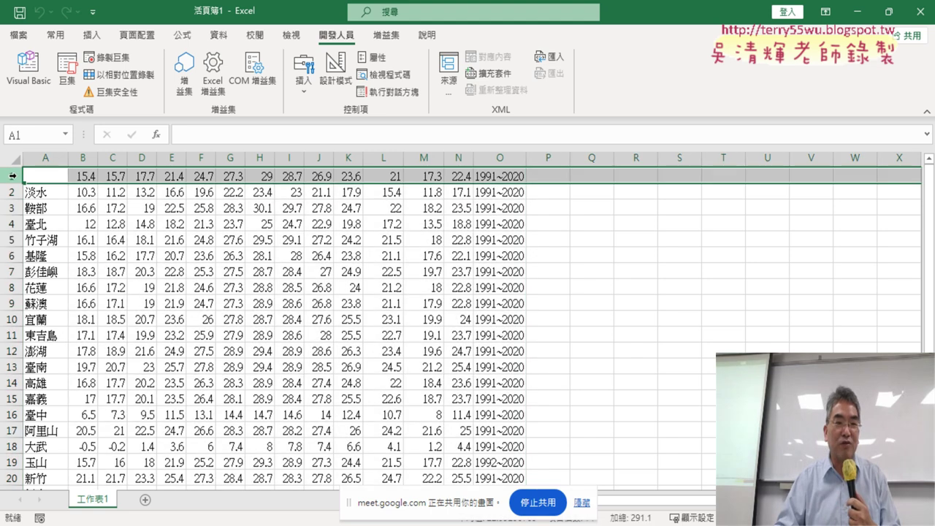
scroll(146, 226, down, 4)
scroll(161, 239, down, 3)
drag(86, 241, 515, 242)
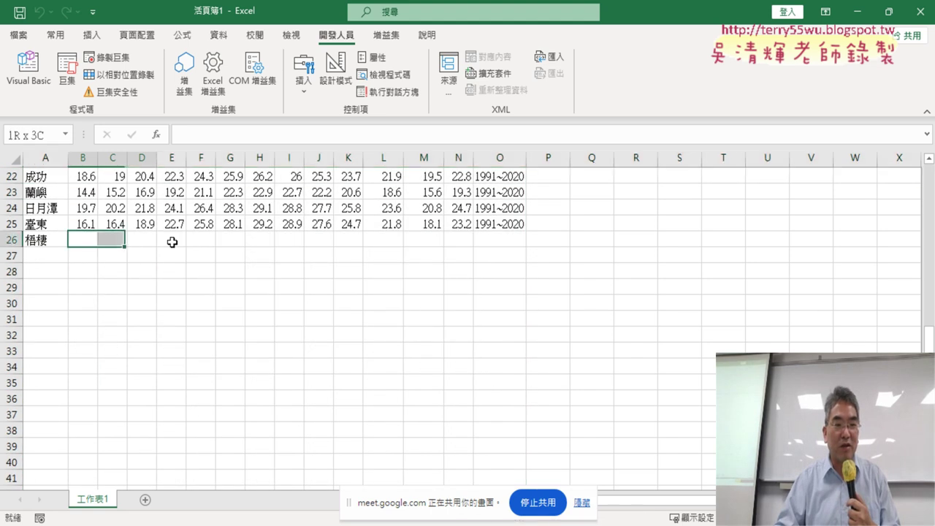
Change the inner line to Cells(i + 1, j + 2) = tds(j).innertext to shift values down a row.
click(24, 64)
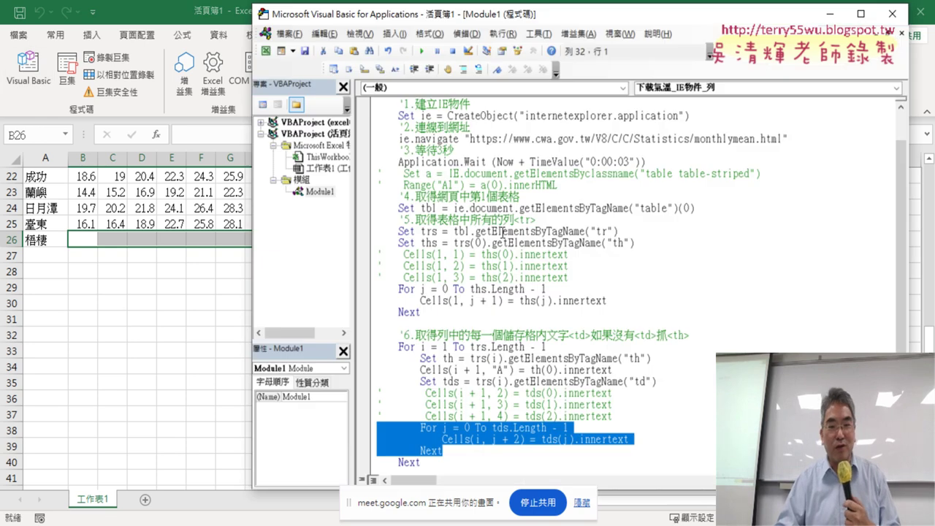
click(612, 370)
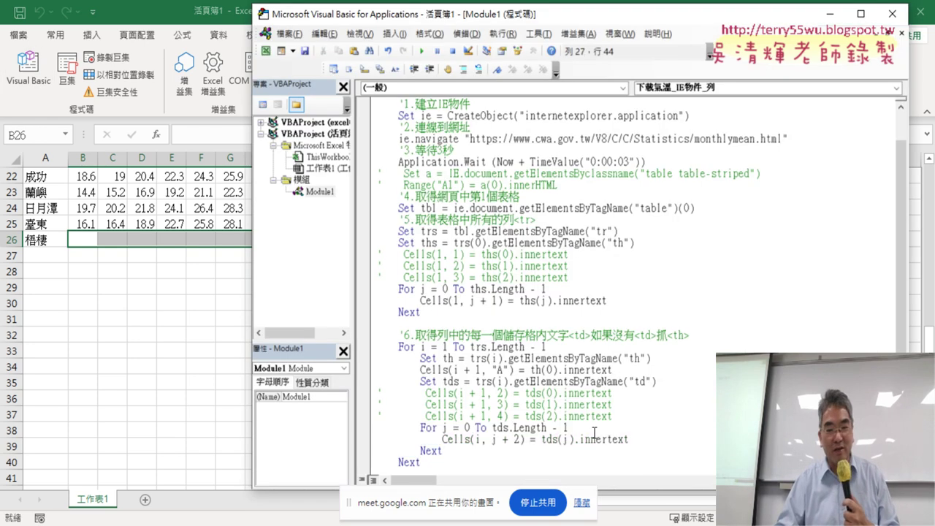
double_click(443, 347)
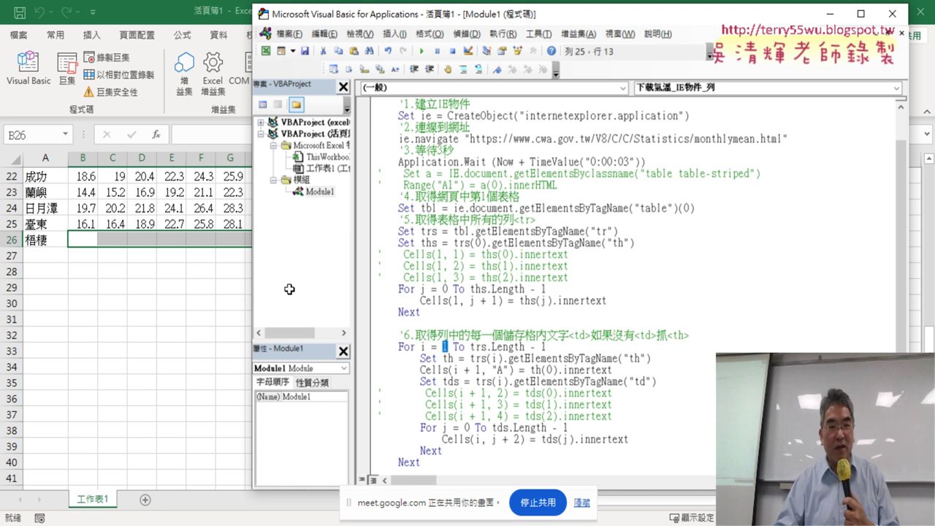
scroll(183, 263, up, 7)
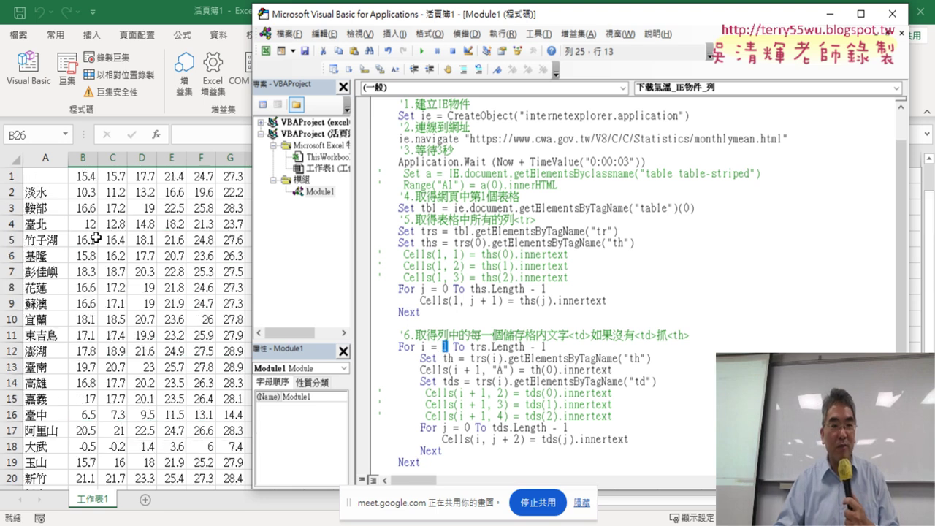
click(11, 176)
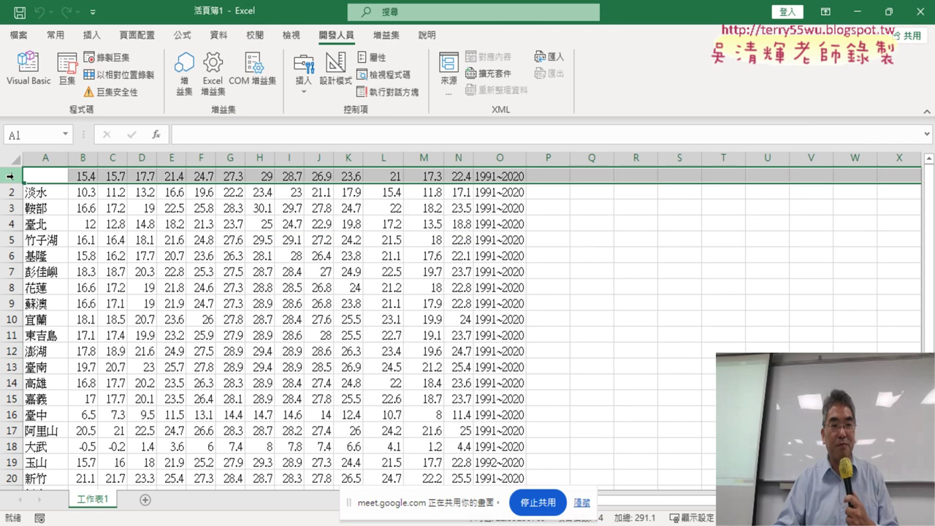
click(26, 80)
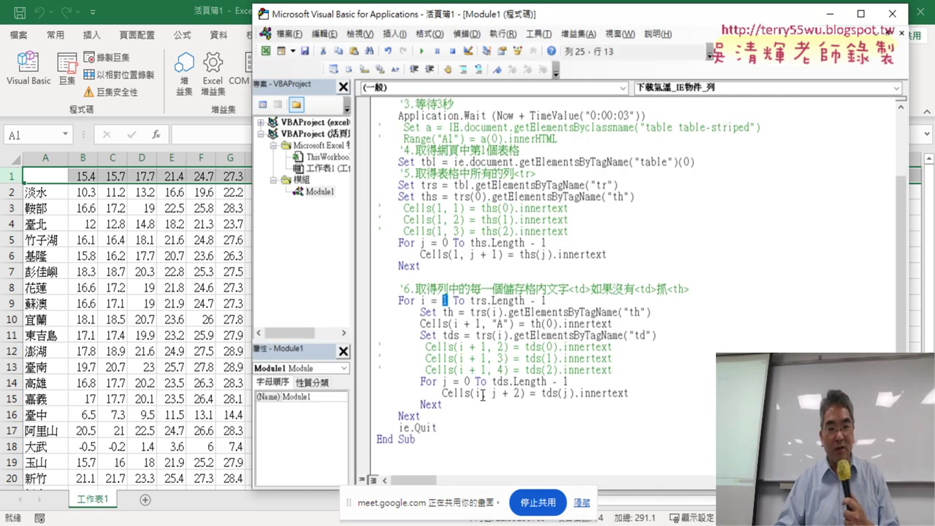
click(482, 395)
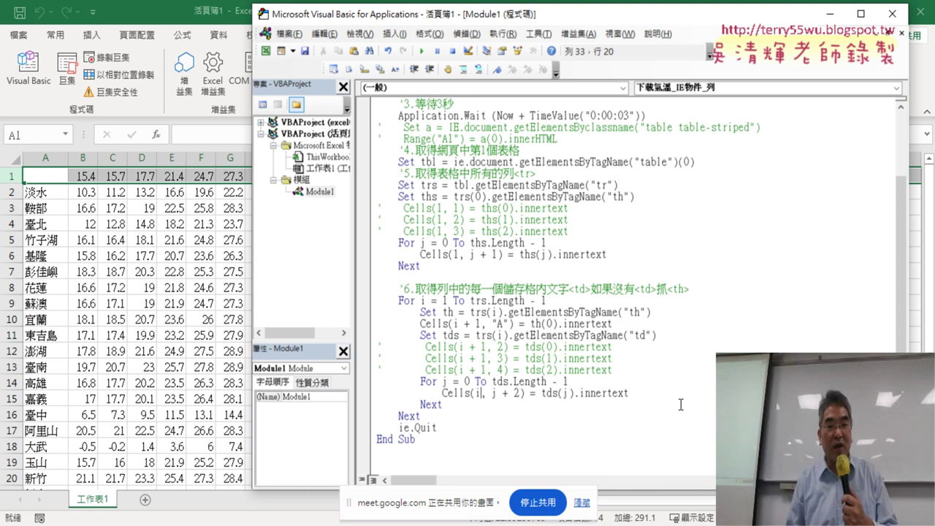
text(+)
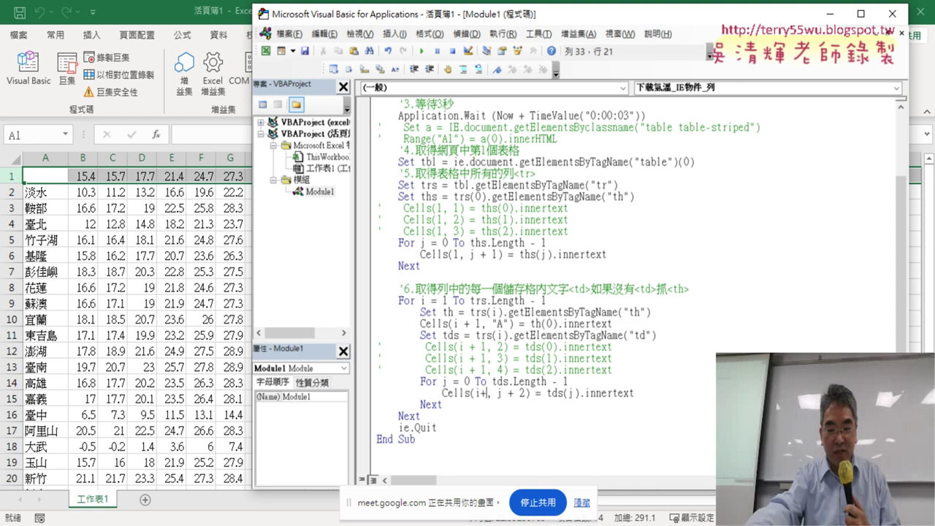
text(1)
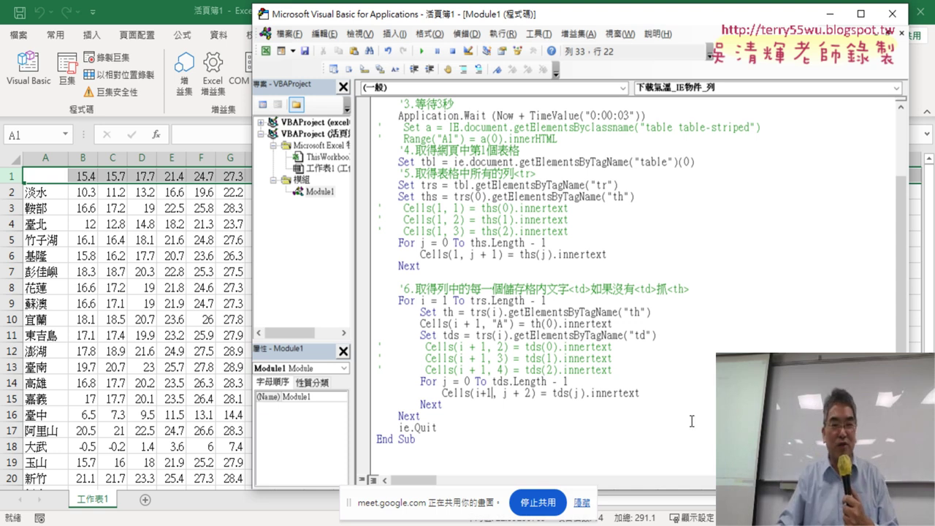
click(507, 335)
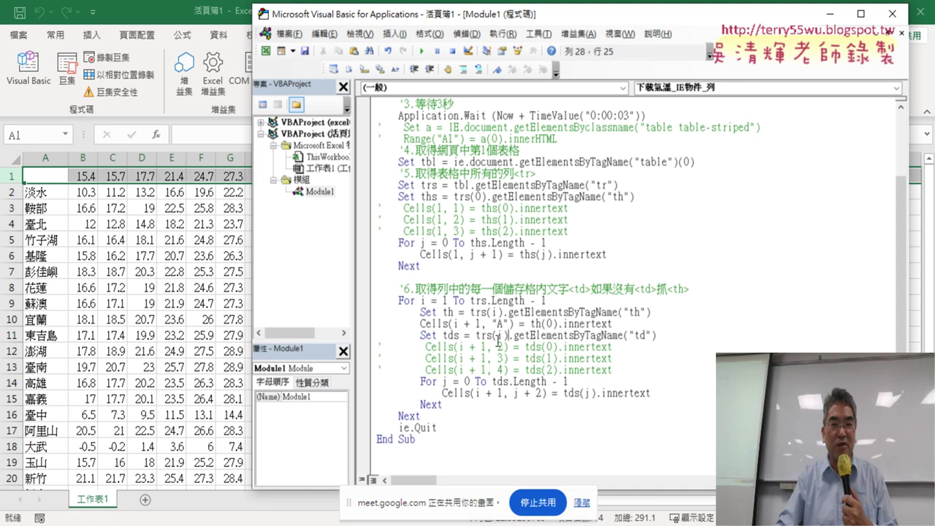
Rerun the macro with the + 1 row offset in the inner Cells line.
click(421, 51)
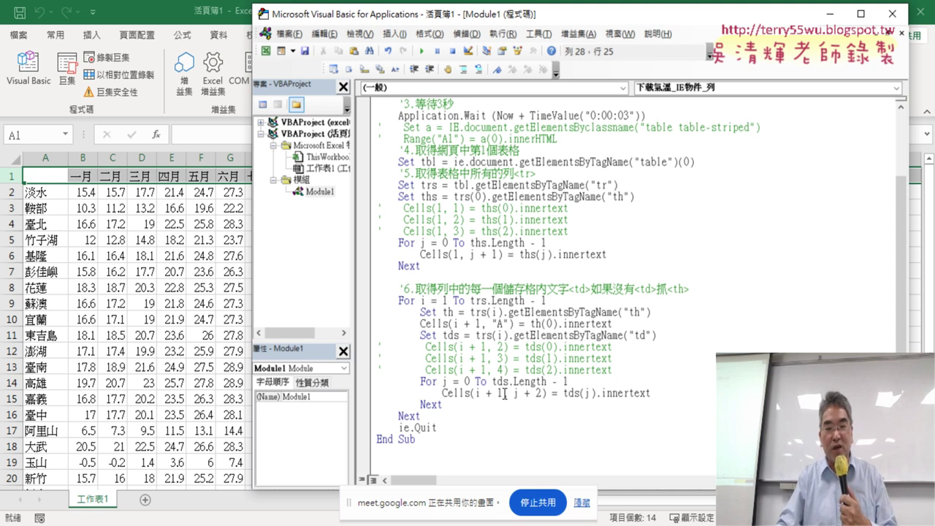
drag(504, 394, 483, 395)
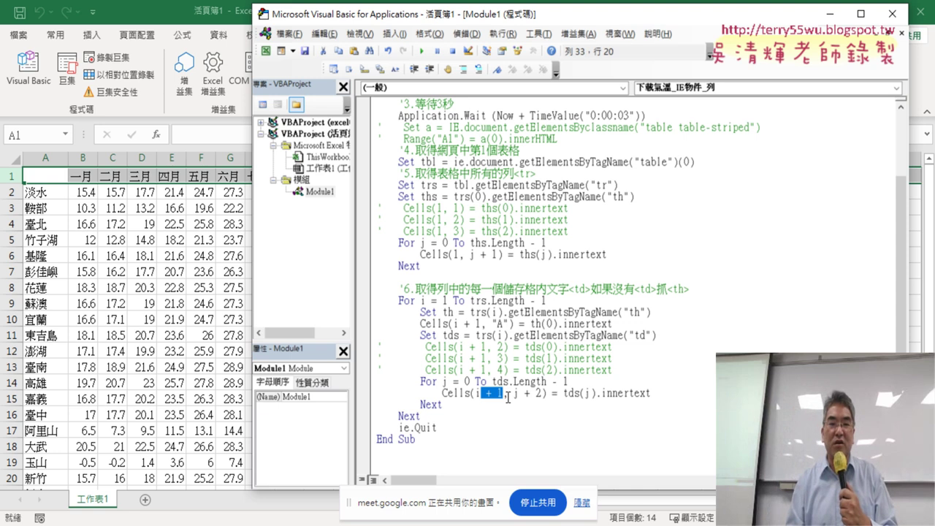
click(468, 405)
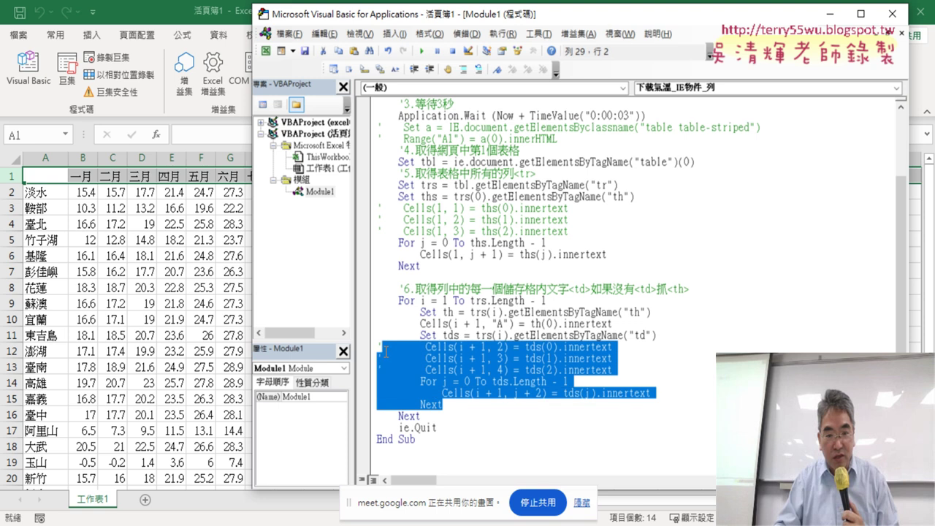
Delete the three commented-out Cells(i + 1, 2..4) lines from the row loop.
drag(459, 408, 370, 314)
click(514, 381)
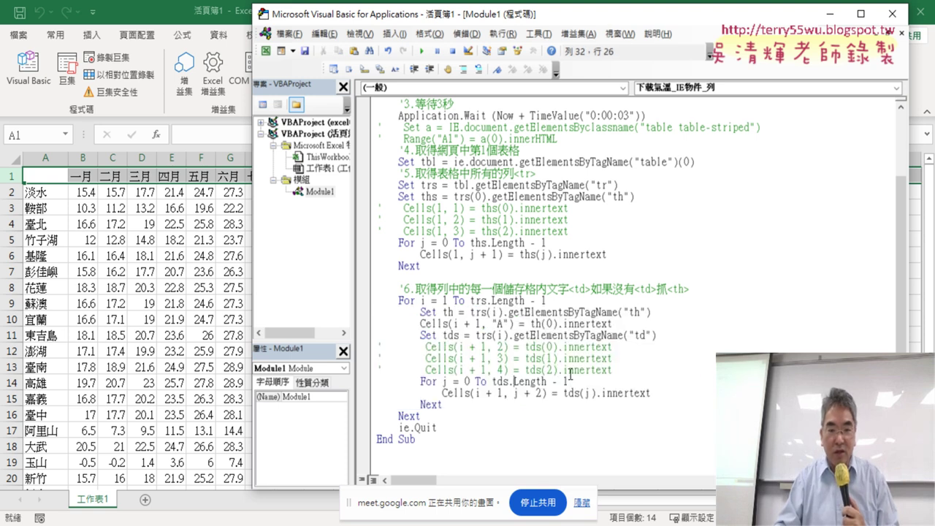
drag(611, 369, 362, 356)
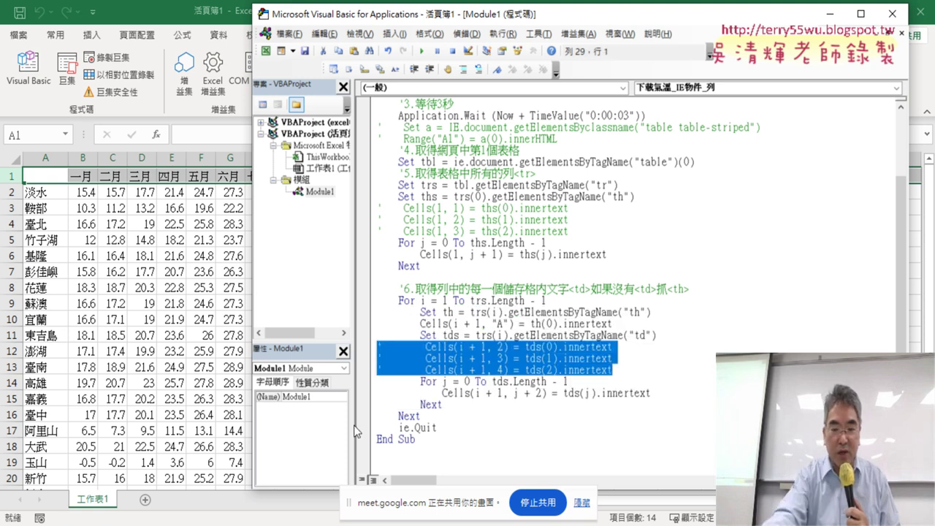
key(BackSpace)
key(BackSpace)
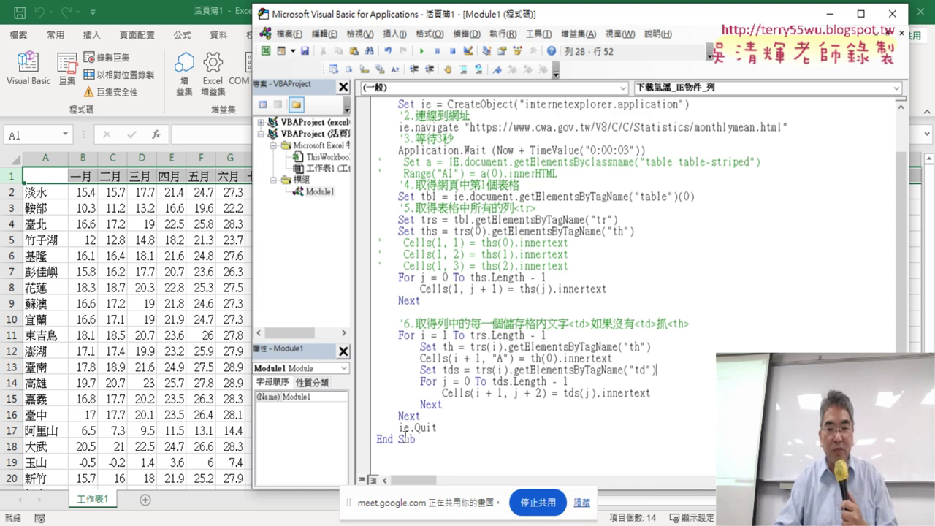
drag(442, 403, 374, 343)
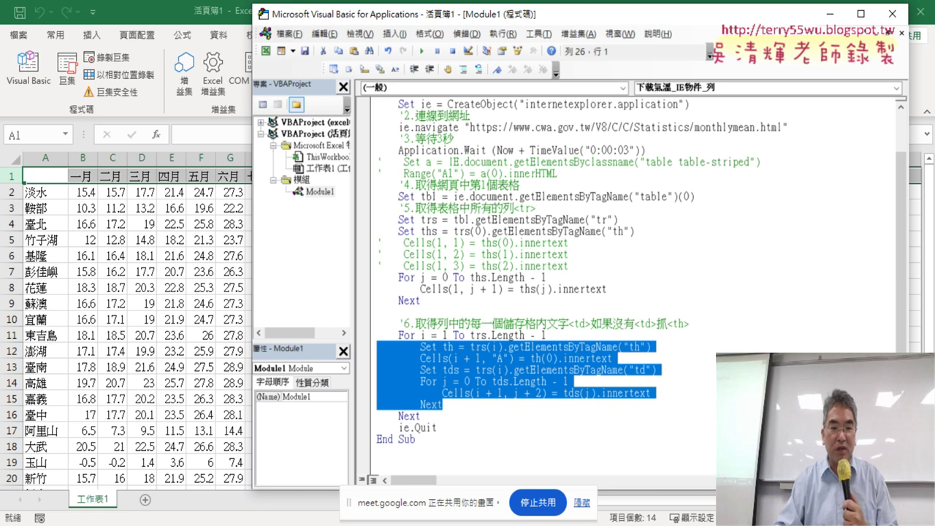
click(341, 475)
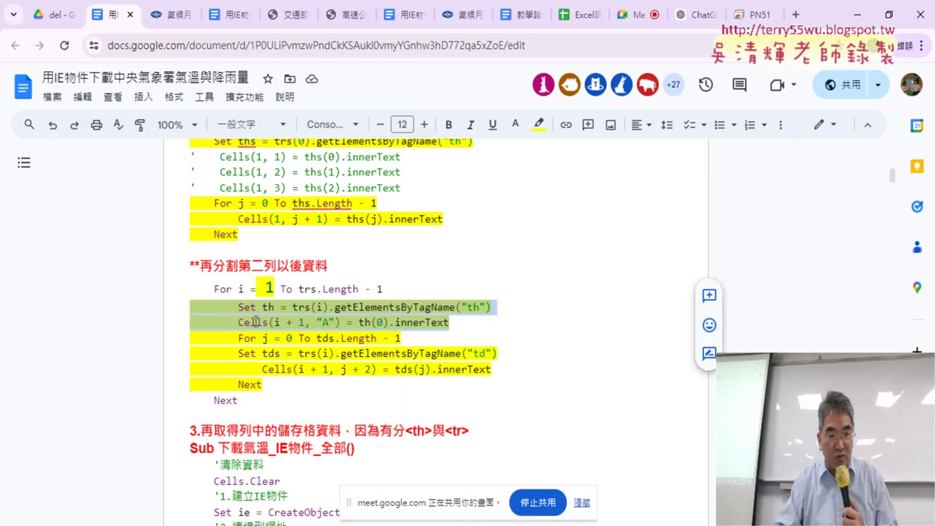
Format the + 1 in Cells(i + 1, j + 2) as 17 pt, bold, red text.
click(257, 321)
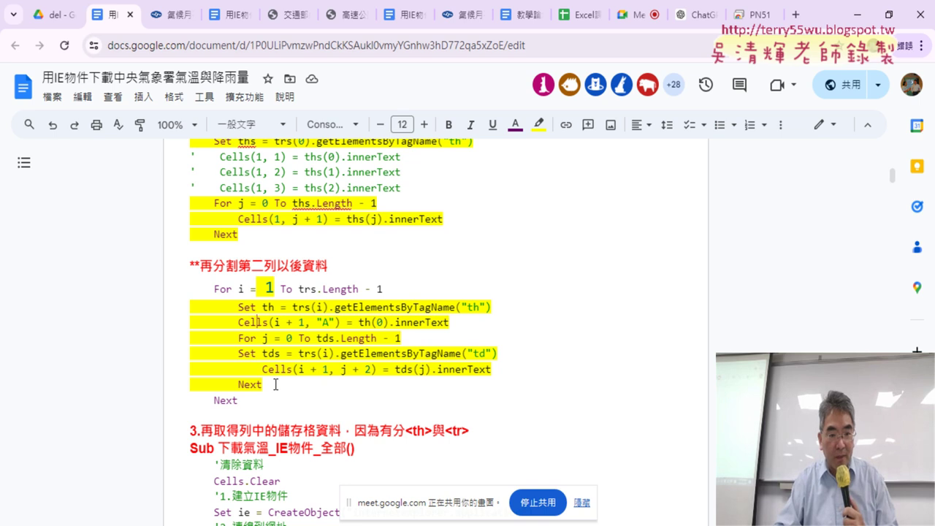
drag(275, 385, 188, 306)
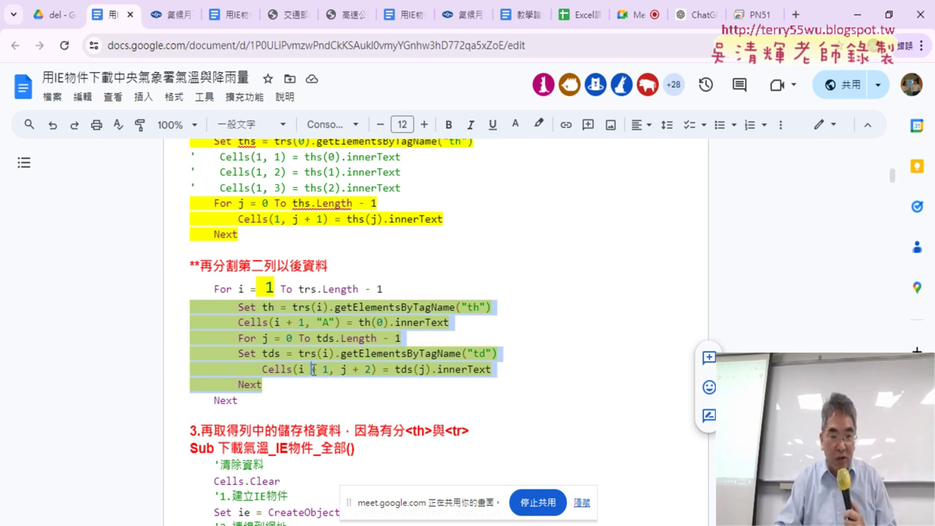
click(341, 370)
drag(330, 370, 305, 371)
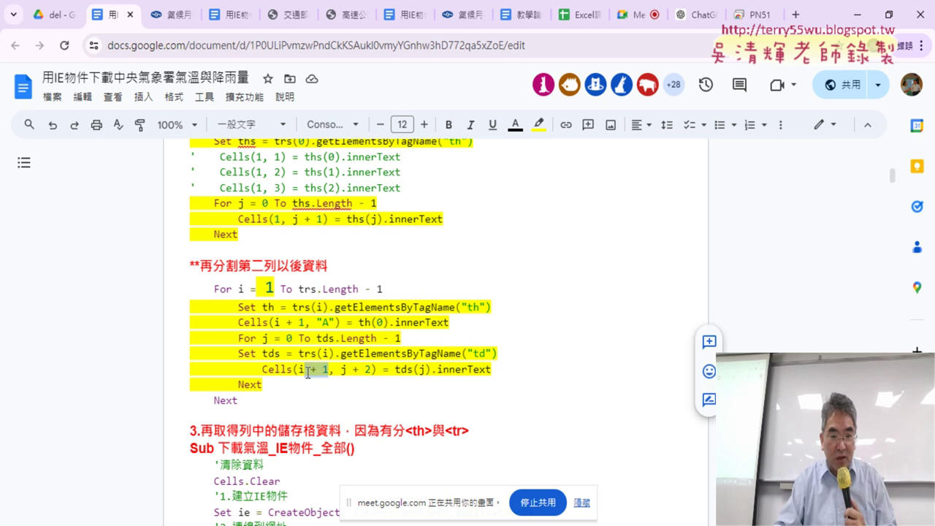
click(424, 124)
click(424, 124)
click(424, 124)
click(425, 124)
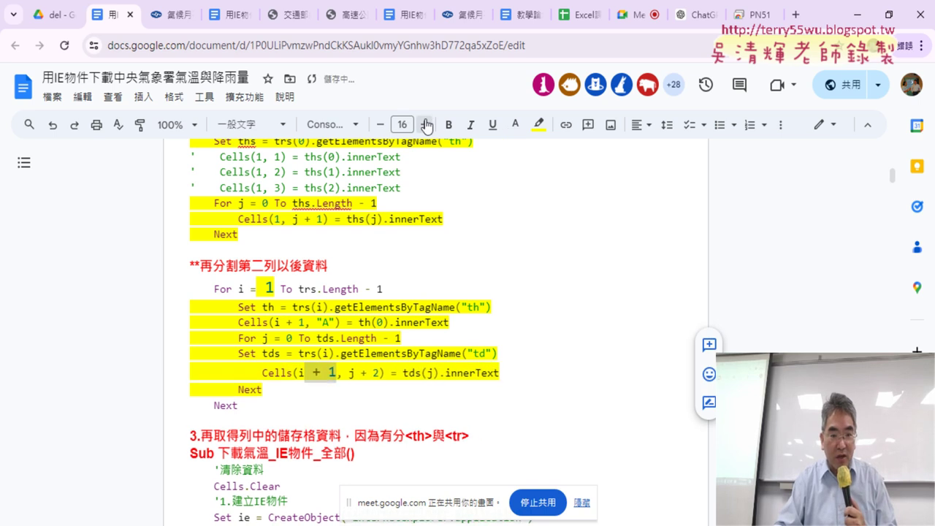
click(424, 124)
click(449, 126)
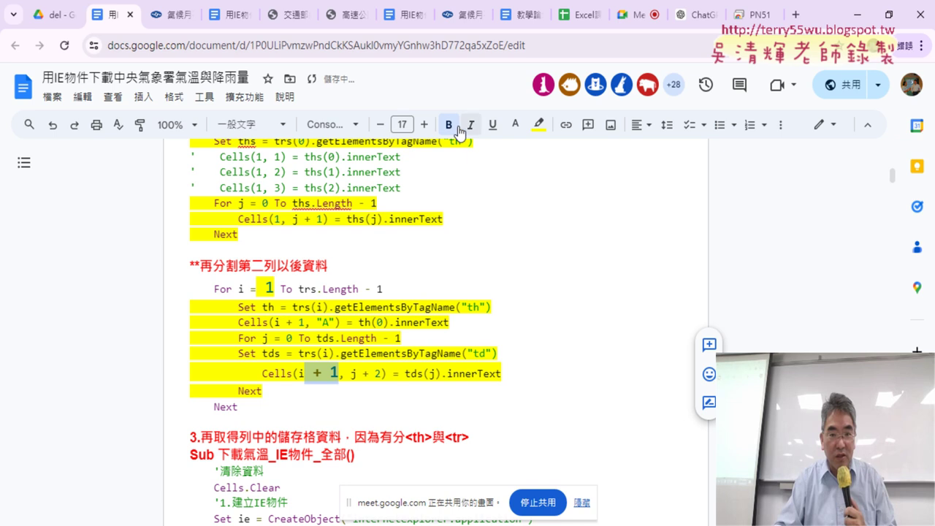
click(514, 124)
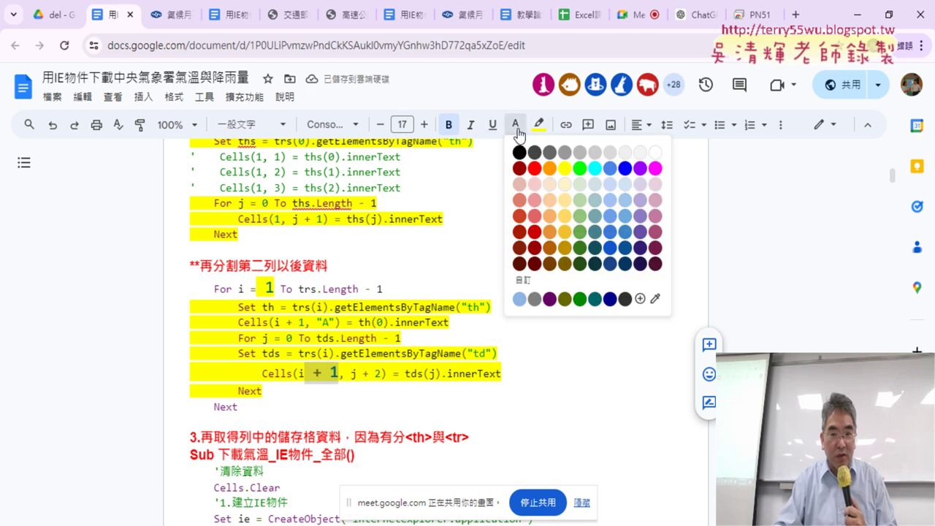
click(536, 167)
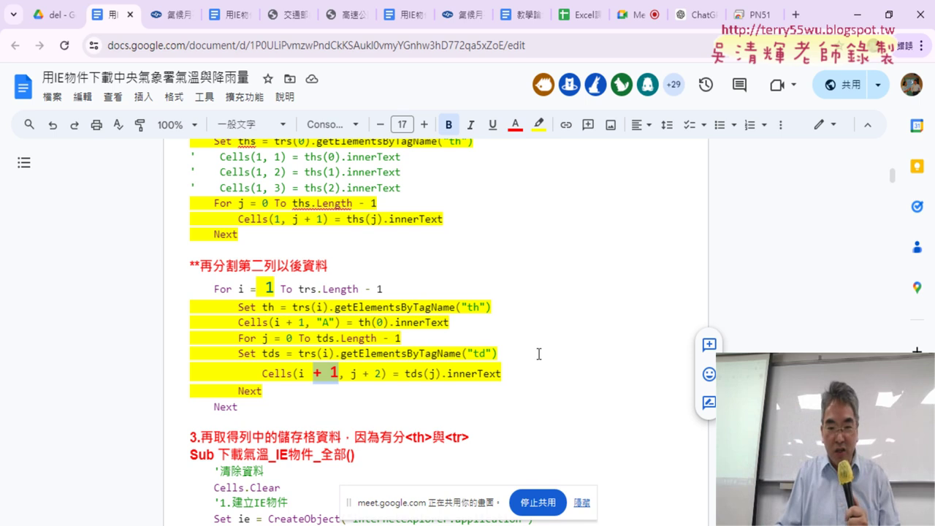
Scroll through the code notes, then minimize Chrome to reveal Excel's VBA editor.
scroll(538, 353, down, 3)
scroll(541, 335, down, 2)
scroll(541, 334, down, 1)
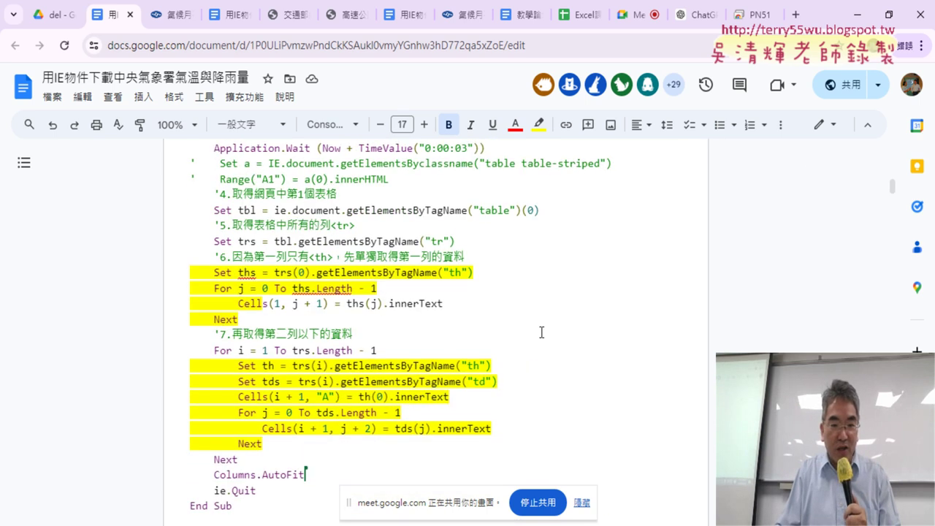
scroll(541, 335, down, 1)
scroll(522, 335, down, 1)
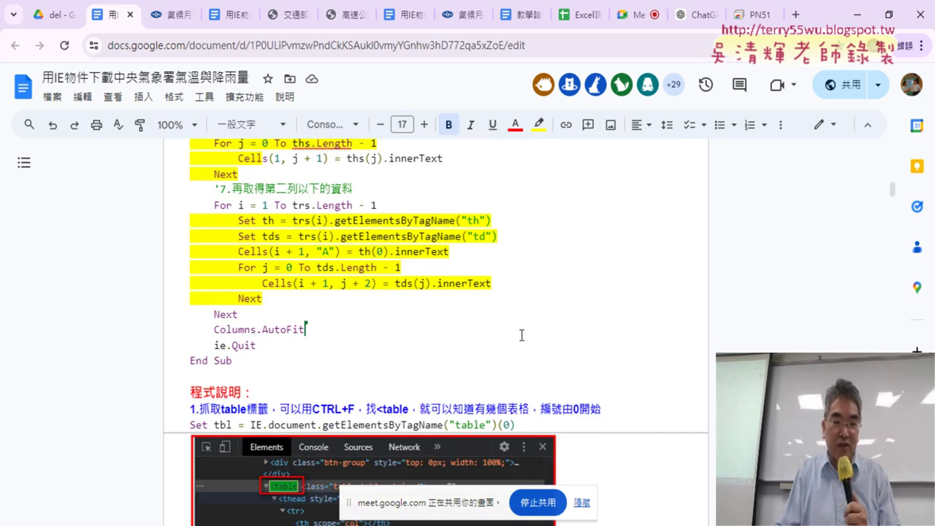
click(856, 14)
Move the VBA editor to the right half and scroll the sheet to check the table.
click(387, 290)
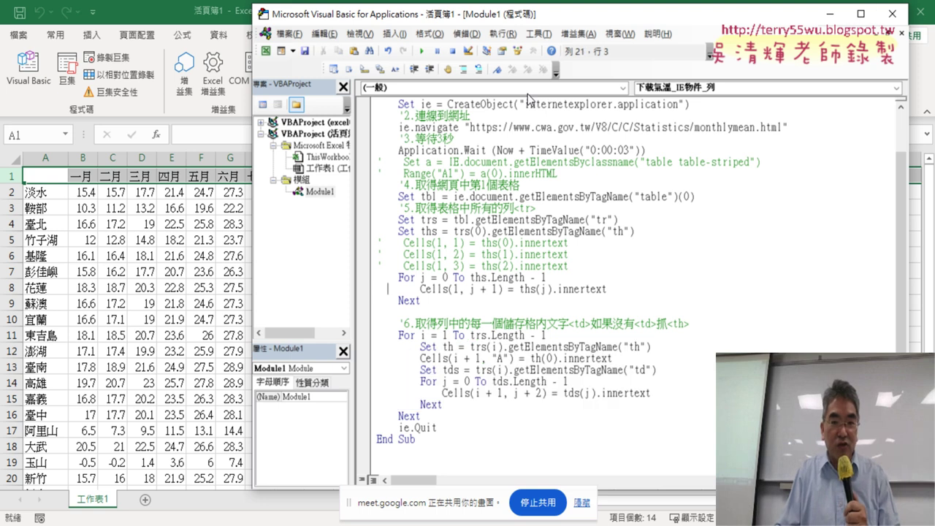
drag(520, 21, 824, 18)
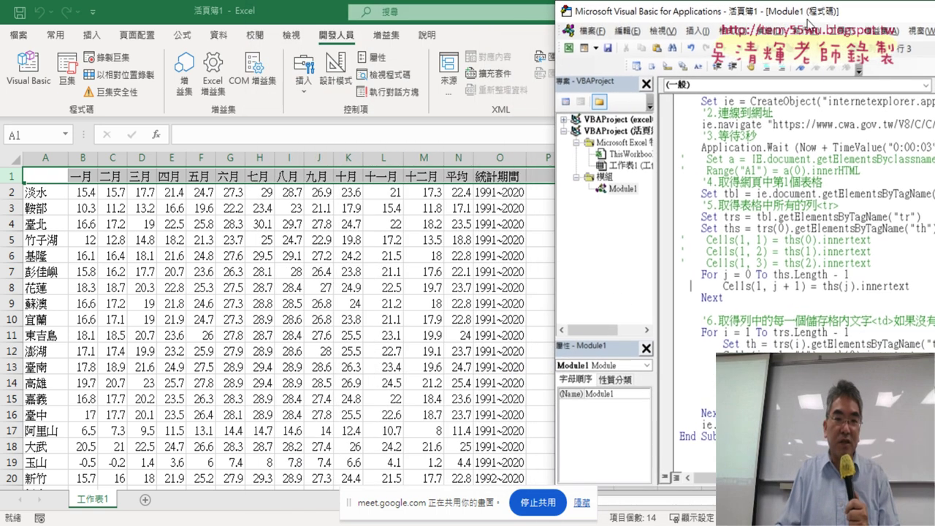
scroll(334, 273, down, 2)
scroll(334, 273, down, 3)
scroll(333, 273, up, 3)
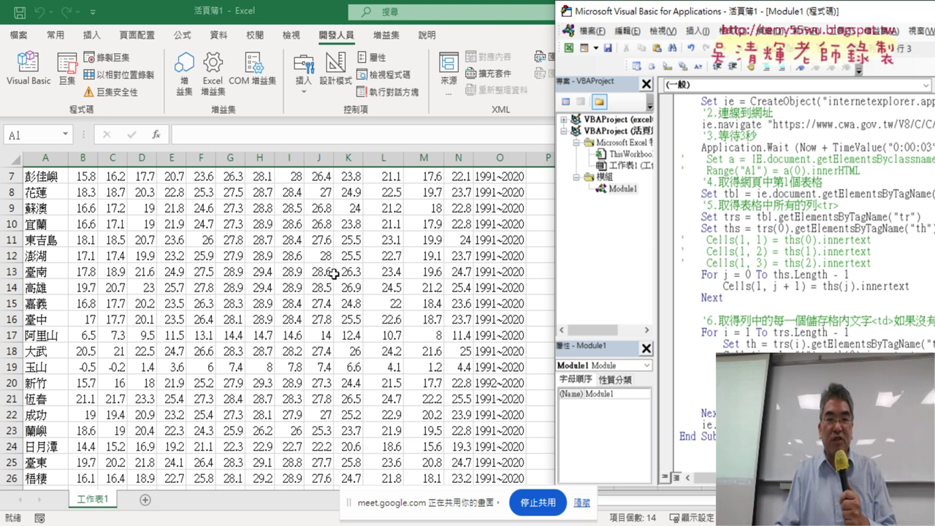
scroll(334, 273, up, 2)
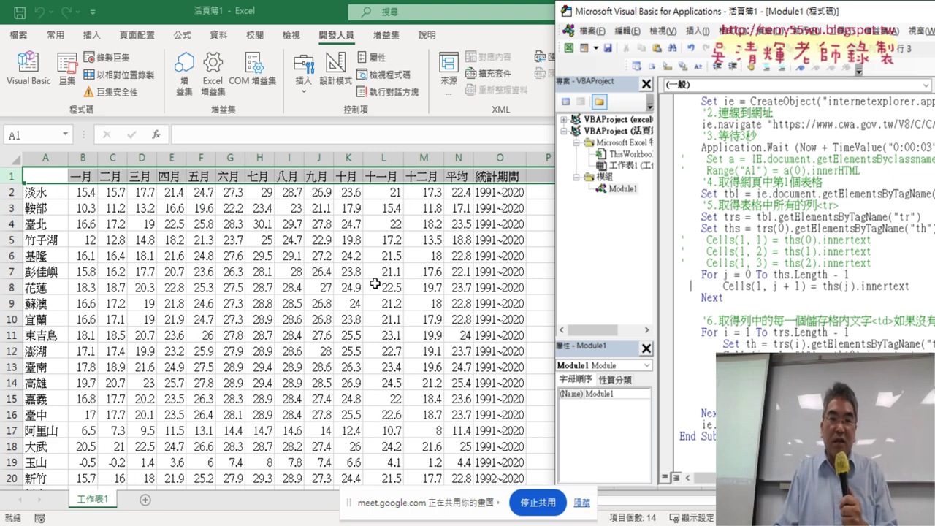
click(336, 461)
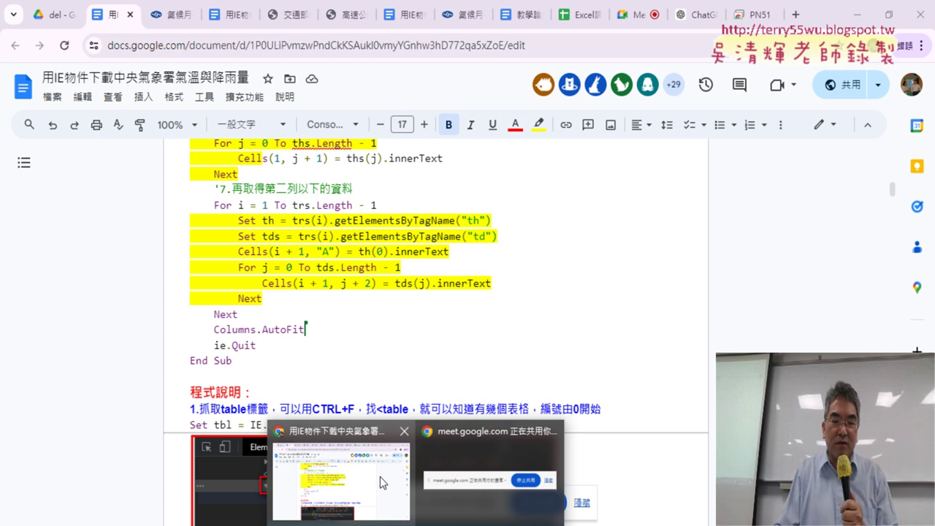
Choose 降水量（平均） in the monthly-mean page's weather-element dropdown.
click(172, 14)
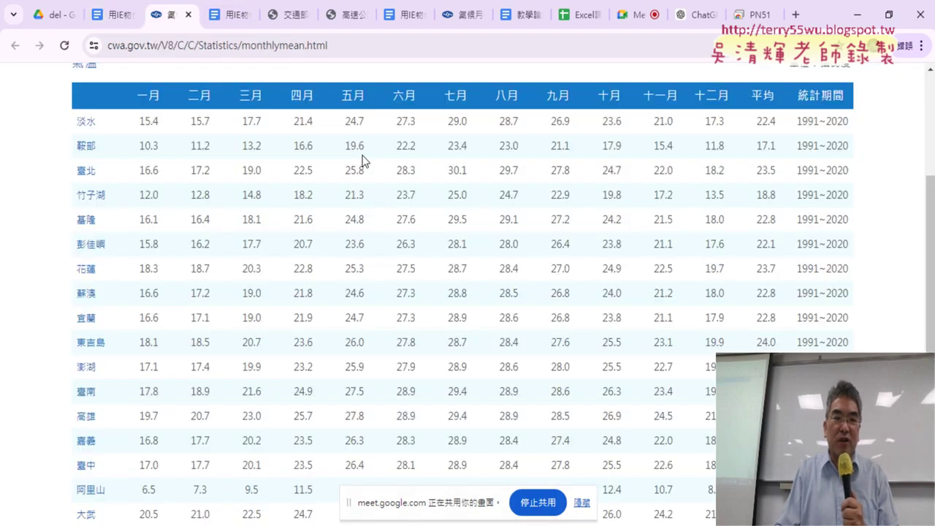
scroll(456, 208, up, 4)
click(525, 258)
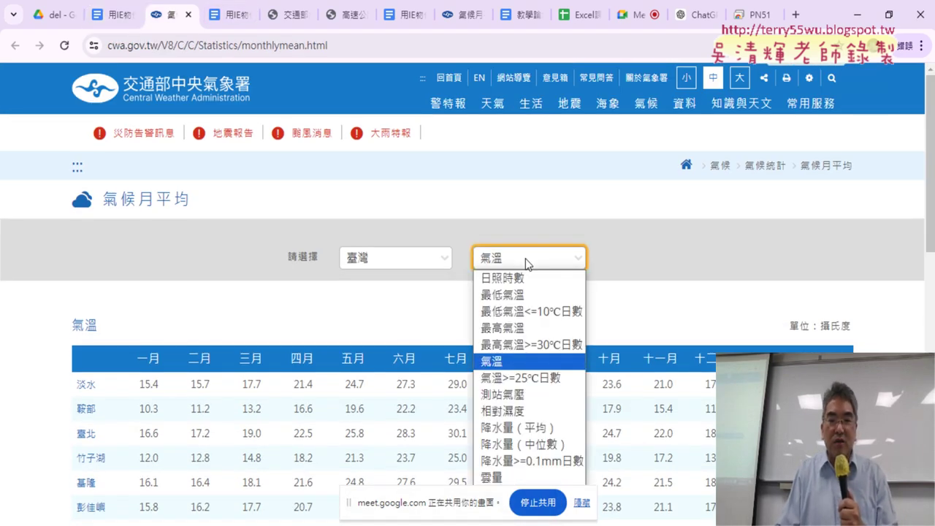
scroll(525, 258, down, 1)
click(545, 195)
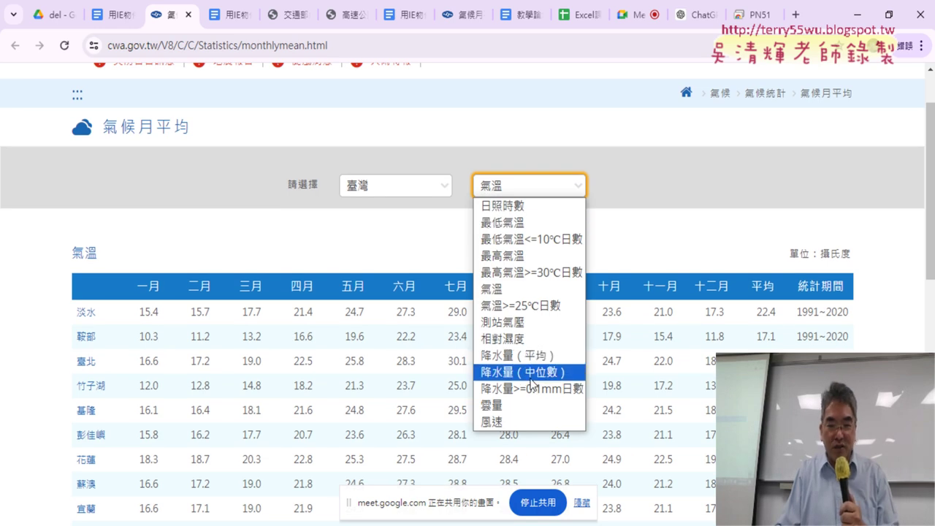
click(534, 357)
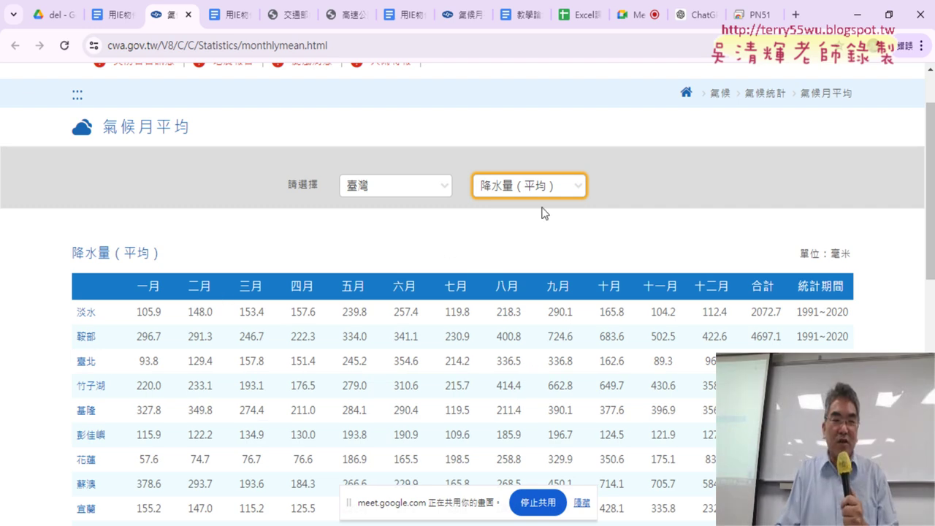
click(546, 194)
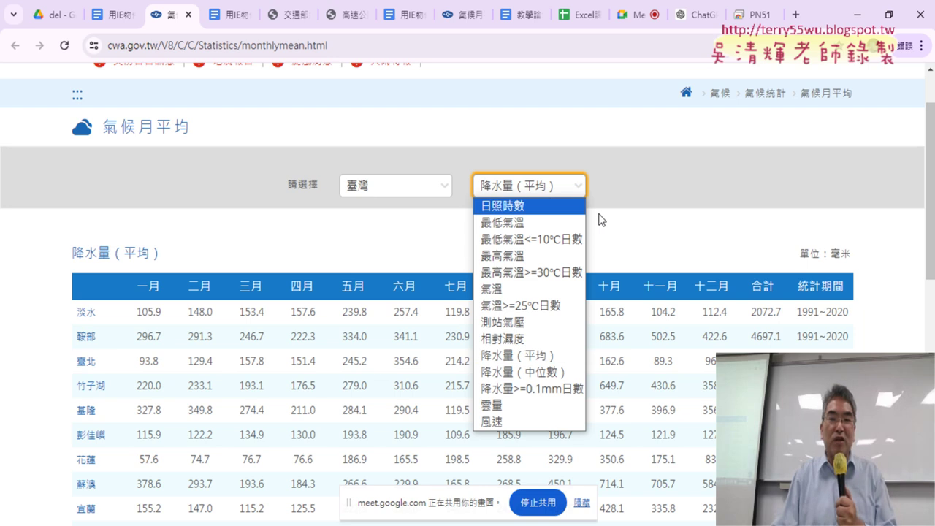
click(644, 200)
click(555, 191)
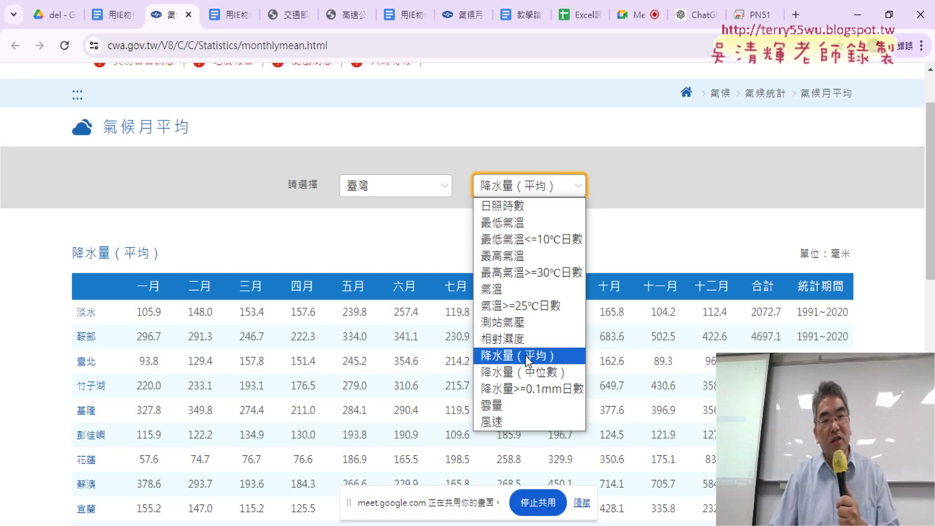
click(527, 357)
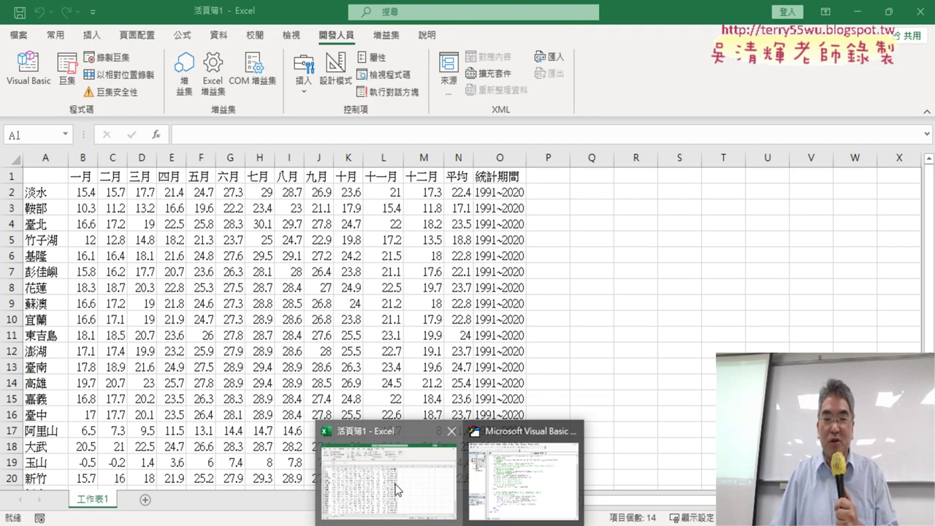
Insert an empty worksheet 工作表2 and open the macro code beside it.
click(384, 471)
click(146, 501)
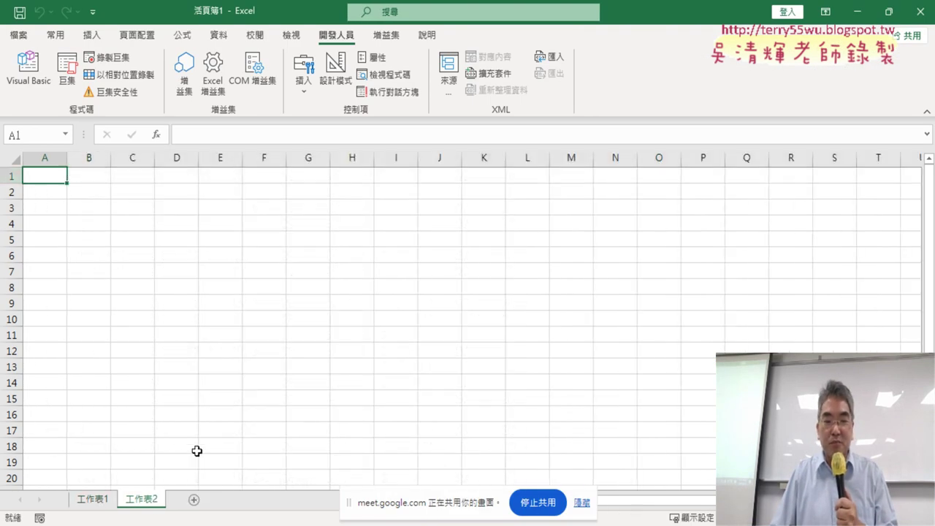
click(29, 70)
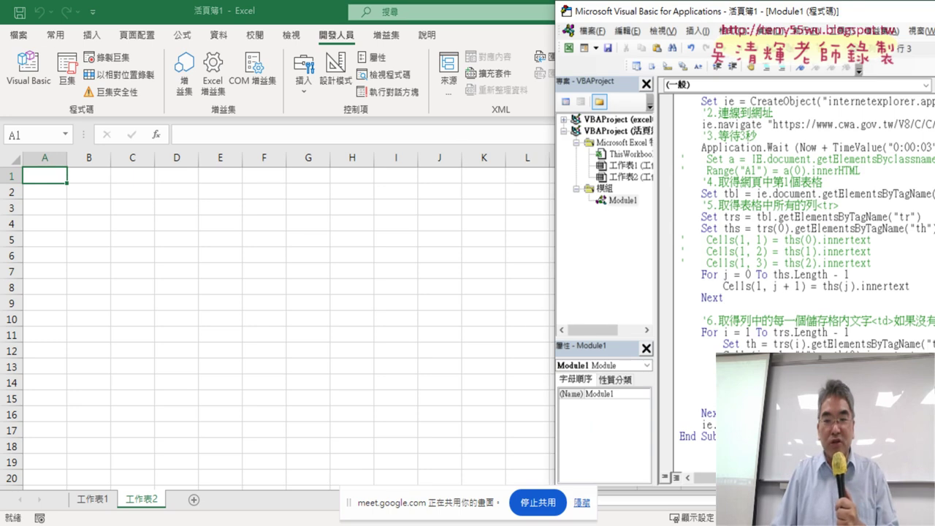
scroll(796, 285, down, 1)
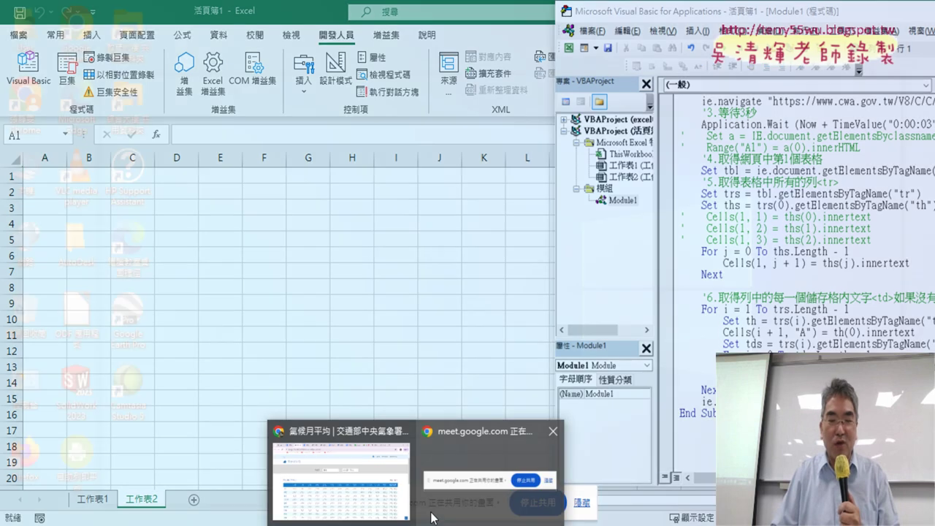
click(343, 485)
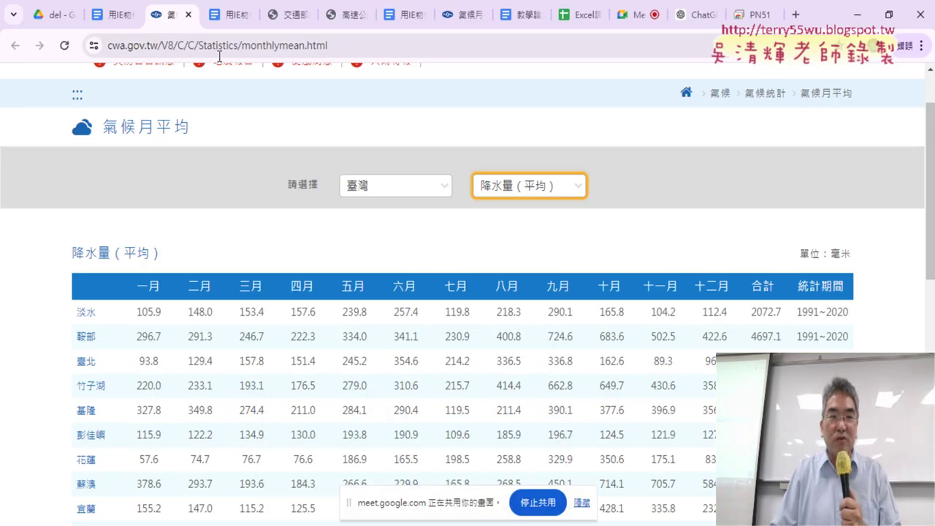
Scroll the tutorial notes down to the Sub 下載降雨量() macro.
click(120, 16)
scroll(480, 289, down, 2)
scroll(616, 321, down, 5)
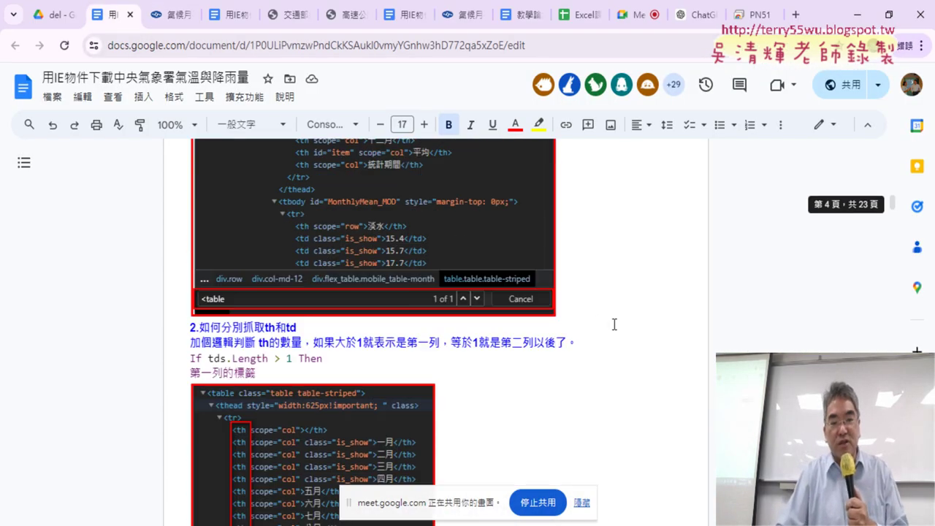
scroll(616, 322, down, 5)
scroll(615, 322, down, 5)
scroll(616, 321, down, 3)
scroll(617, 319, up, 1)
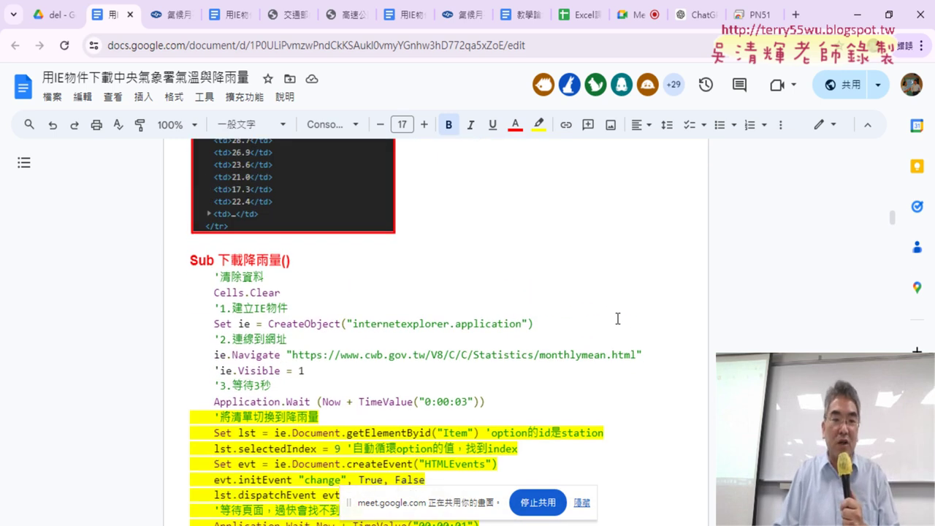
drag(181, 260, 311, 269)
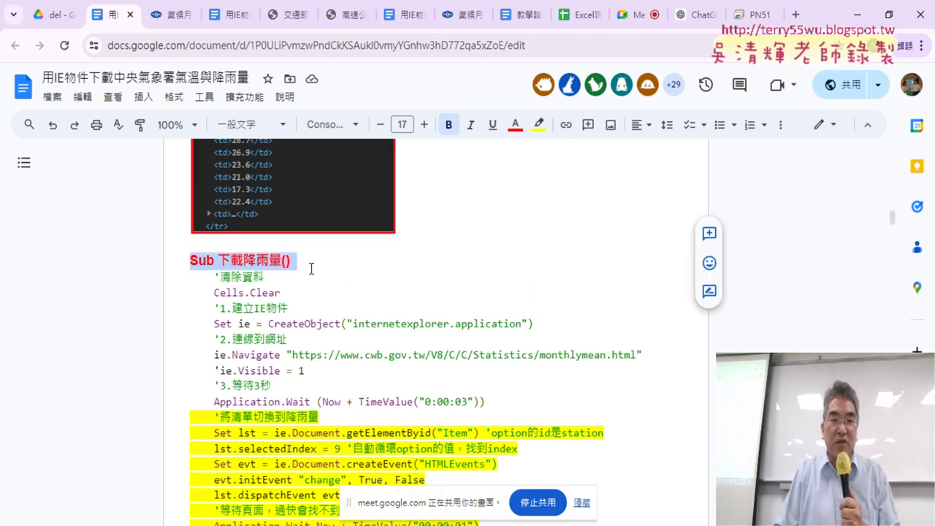
scroll(407, 296, down, 2)
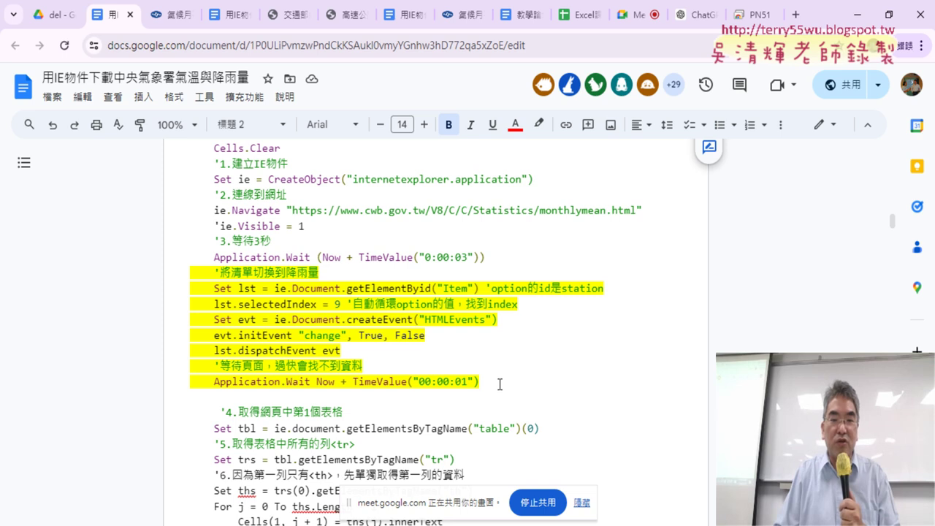
Highlight the dropdown-switching code block and the "Item" id in getElementByid("Item").
drag(499, 384, 183, 273)
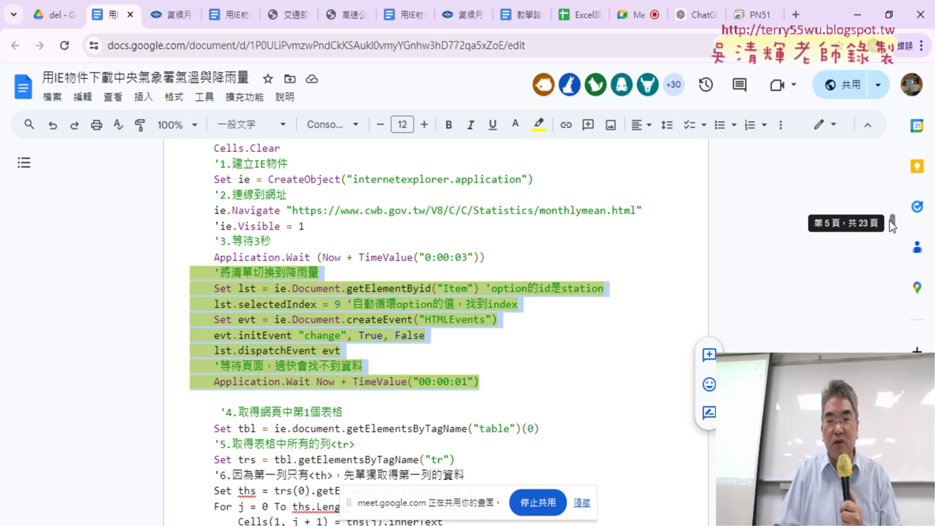
drag(494, 382, 180, 270)
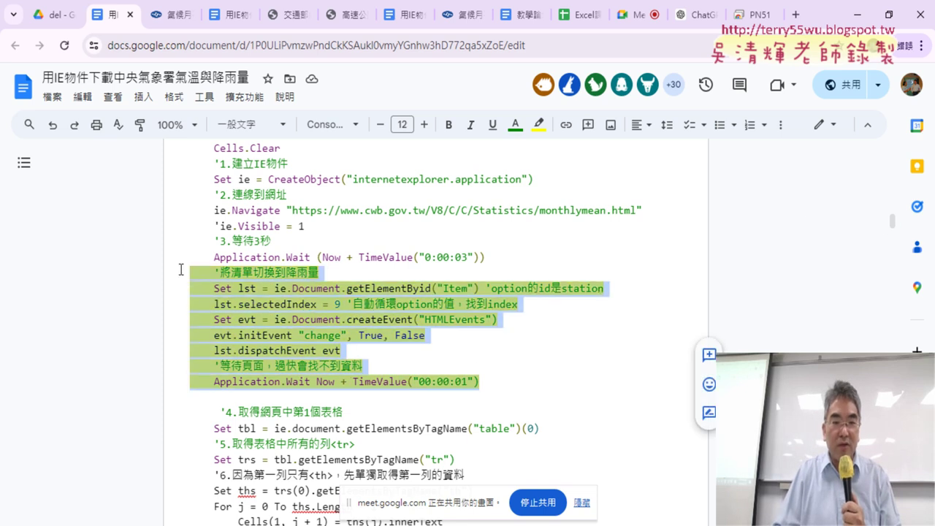
click(273, 335)
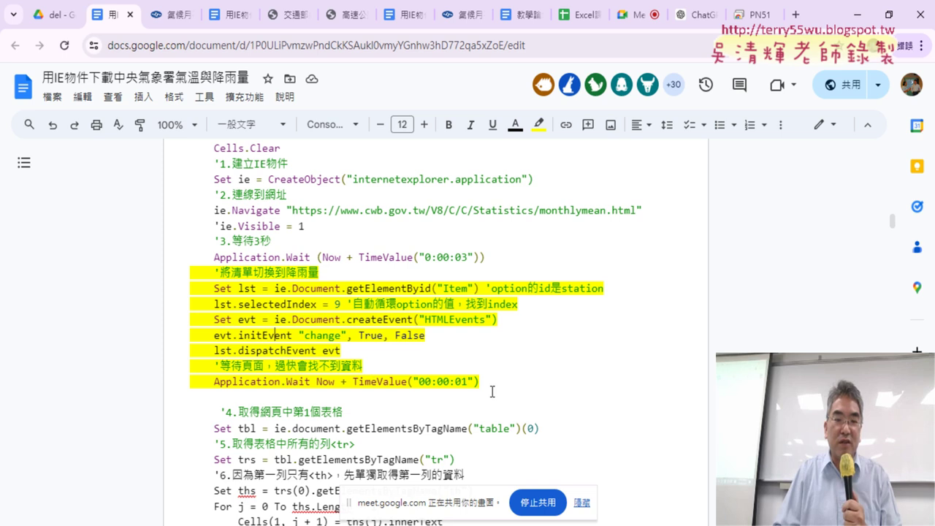
drag(492, 391, 174, 279)
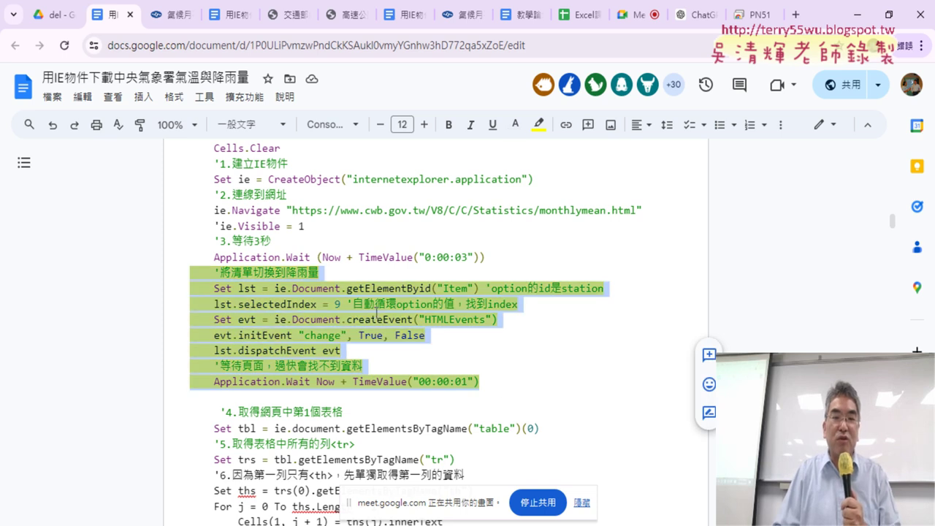
click(472, 288)
drag(480, 288, 343, 289)
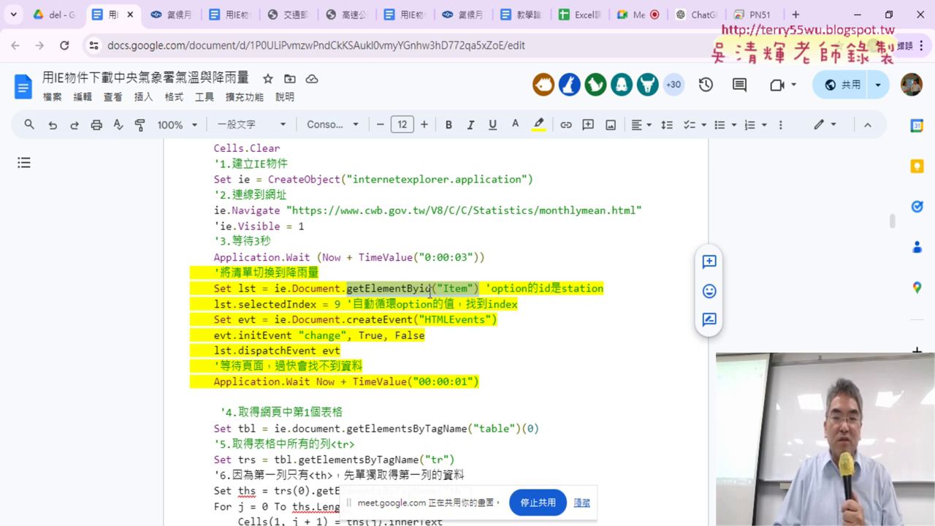
click(436, 289)
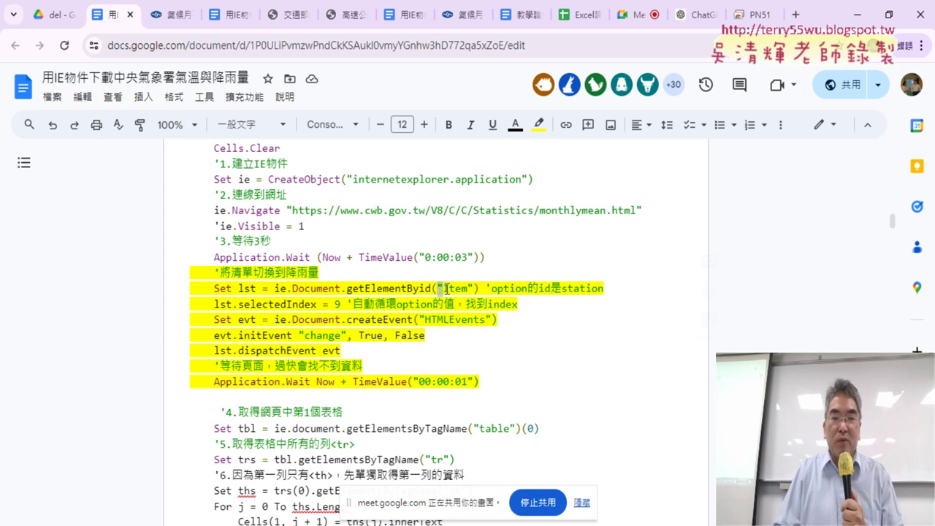
drag(447, 289, 472, 291)
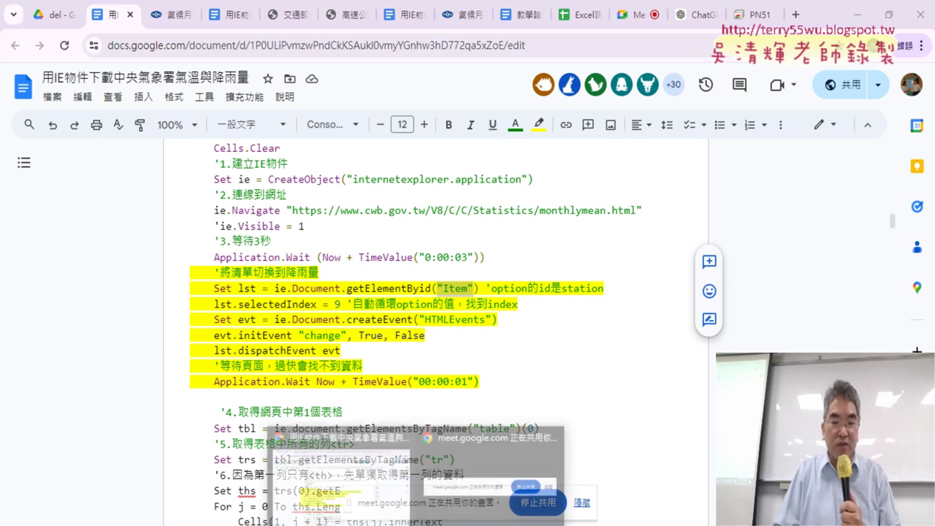
Inspect the 降水量 dropdown on the weather page to confirm it is a select with id Item.
click(169, 18)
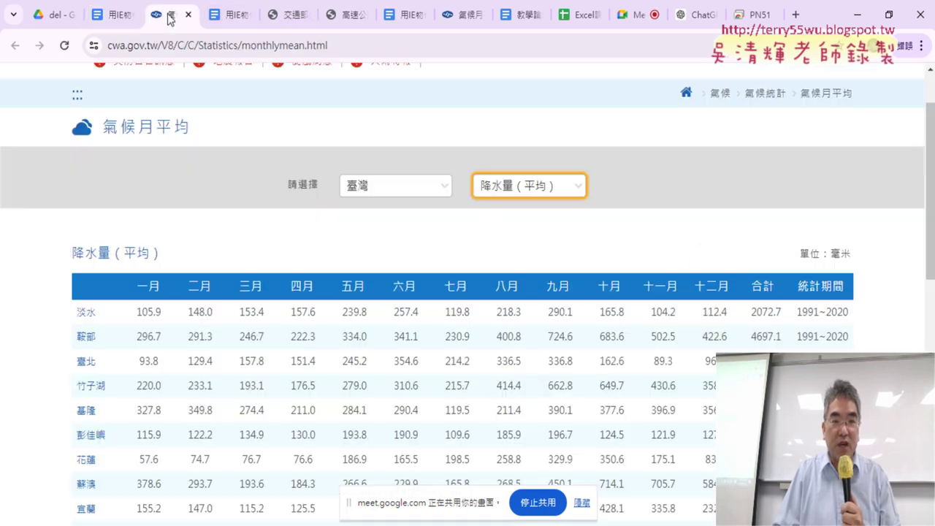
right_click(516, 186)
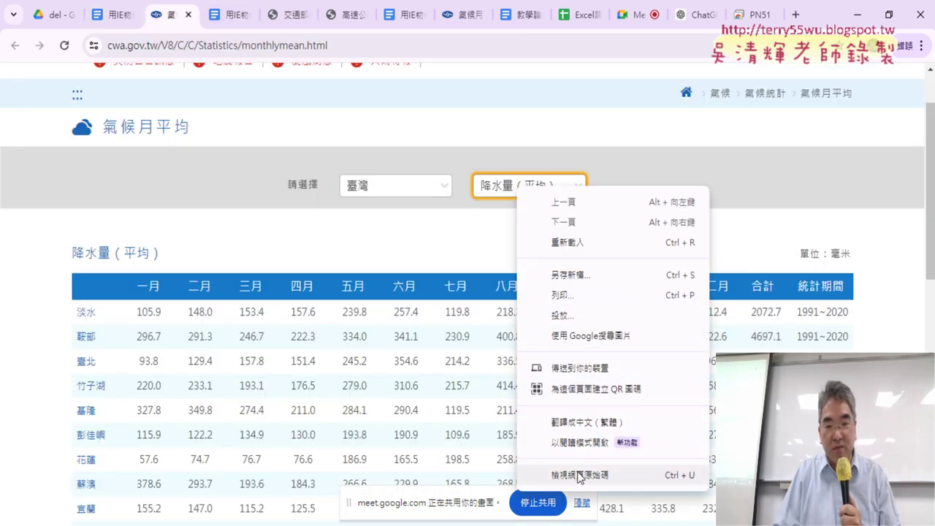
click(559, 476)
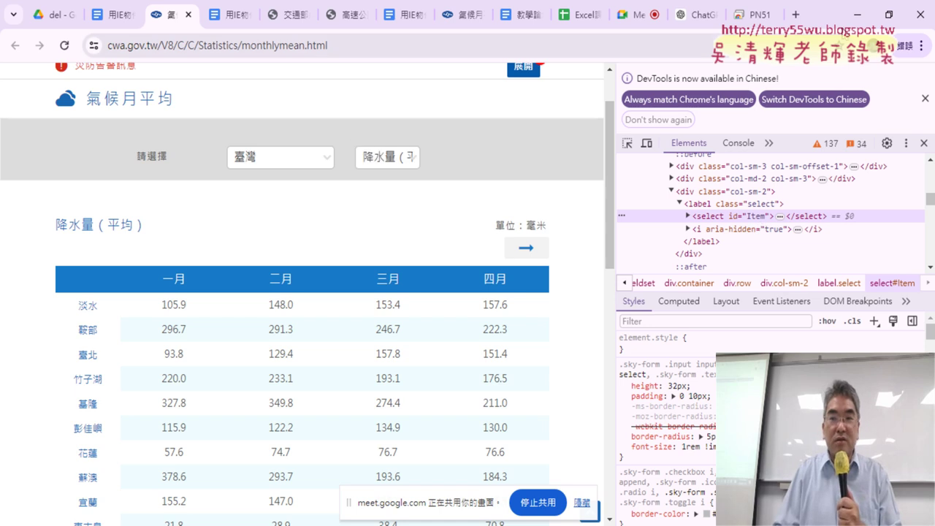
Glance at the Excel macro, then return to the Google Docs tutorial notes.
click(856, 15)
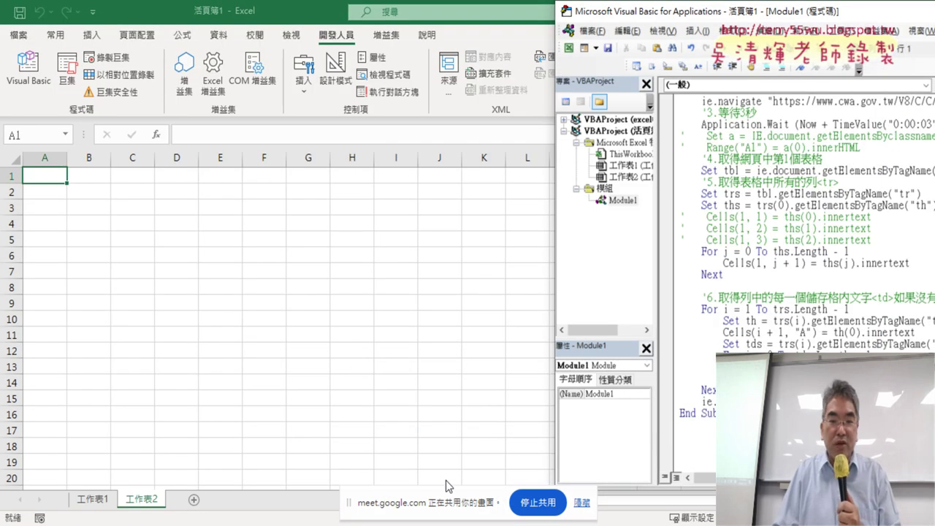
click(341, 471)
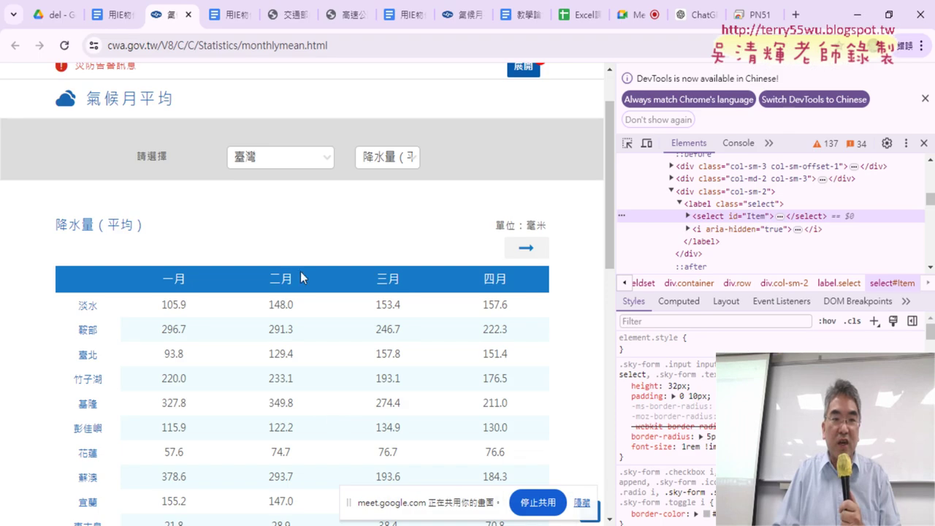
click(118, 16)
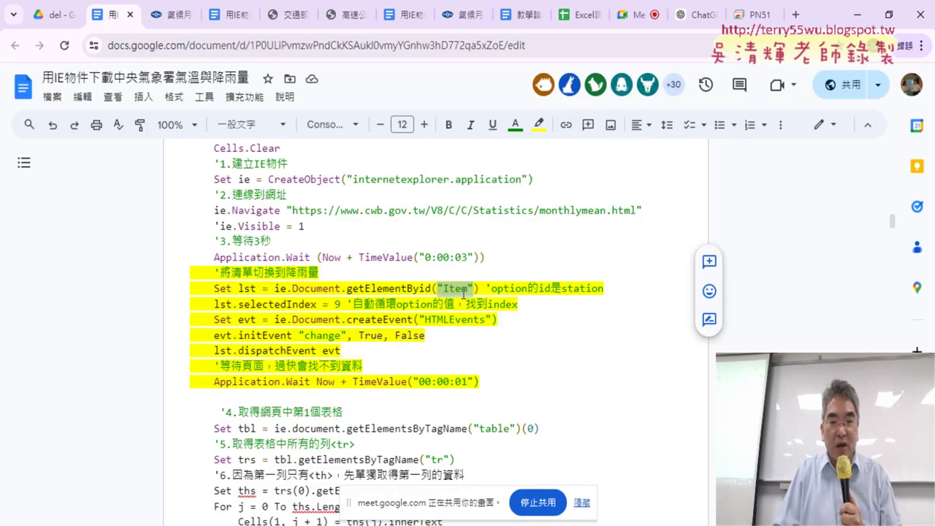
drag(420, 287, 432, 287)
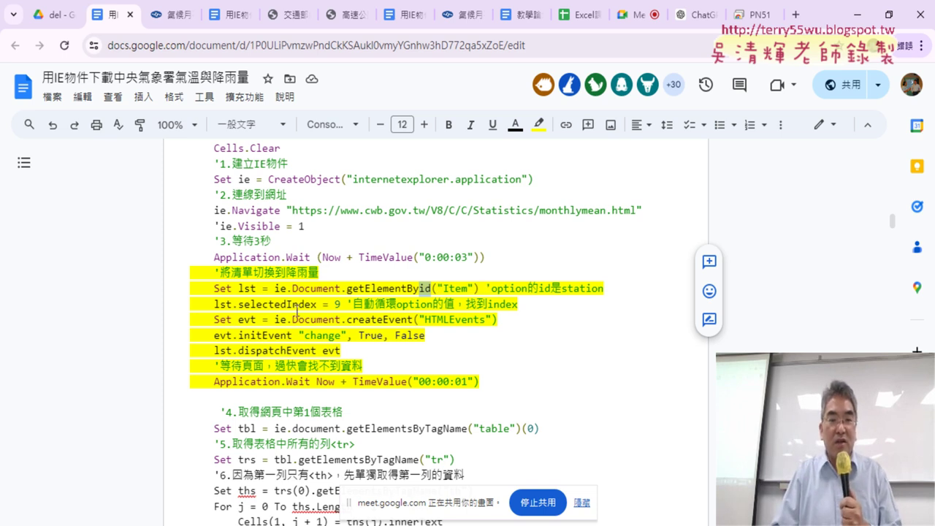
drag(239, 306, 318, 305)
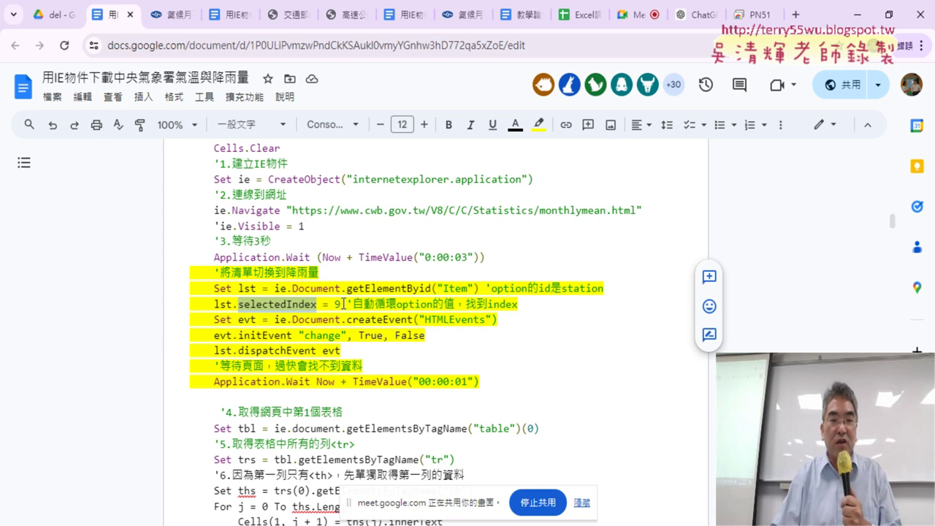
double_click(340, 303)
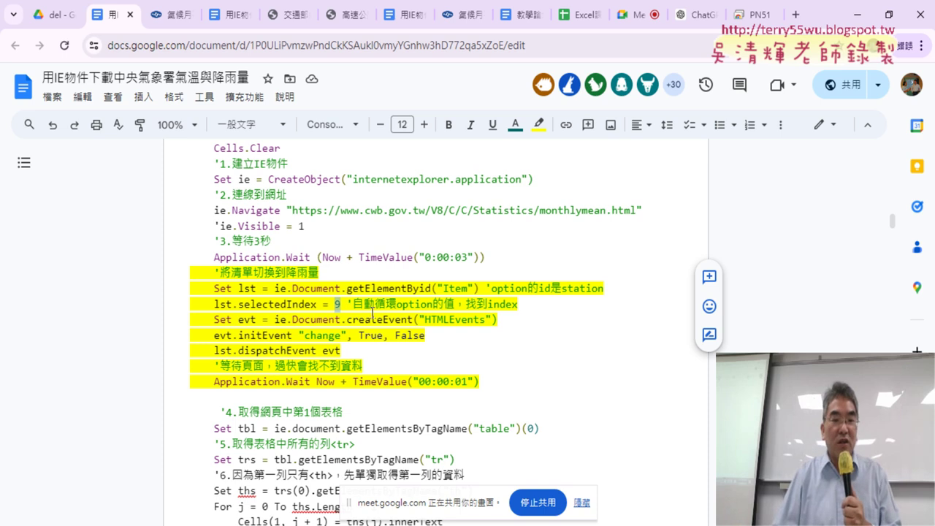
drag(190, 319, 499, 319)
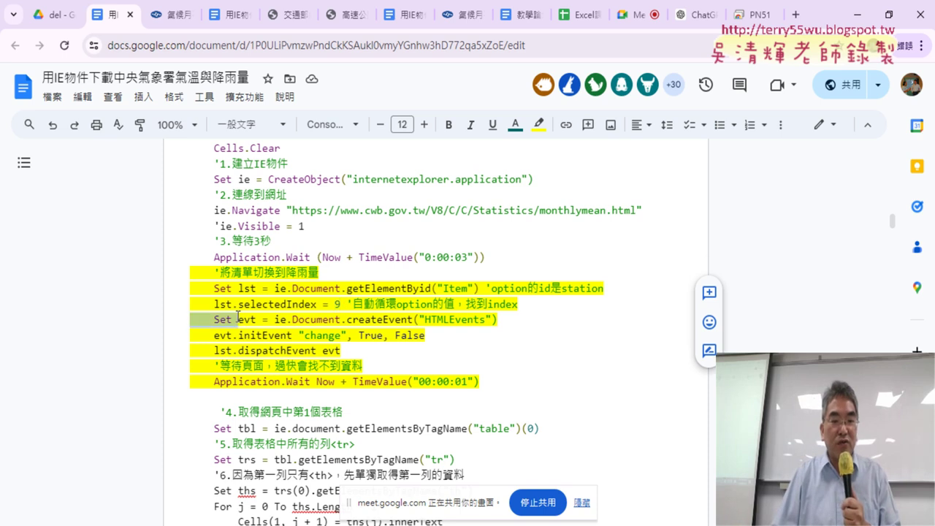
click(390, 322)
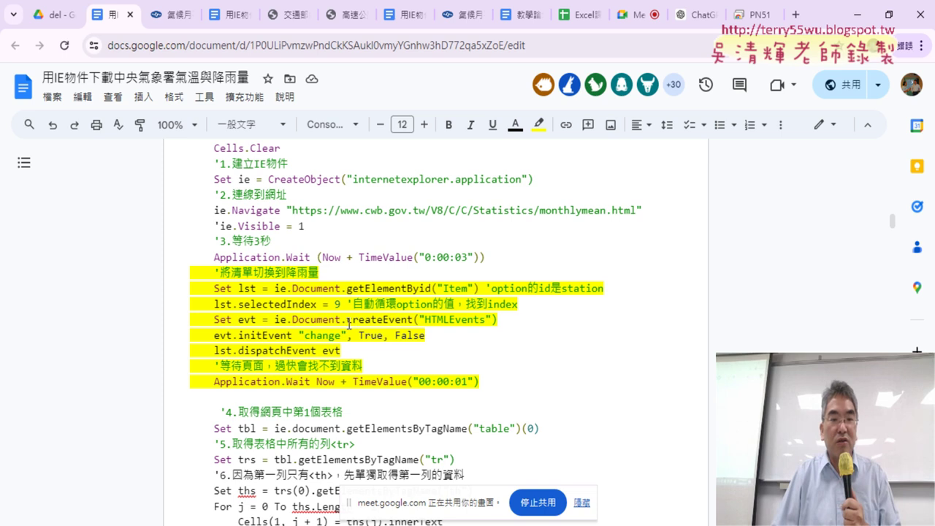
drag(347, 321, 408, 319)
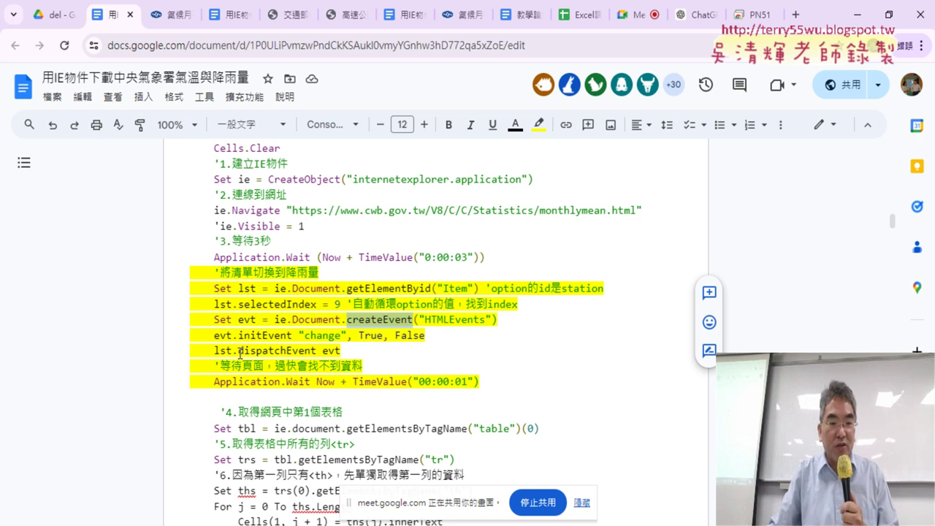
Select the code from the '將清單切換到降雨量 comment through the Application.Wait 00:00:01 line.
drag(238, 351, 348, 352)
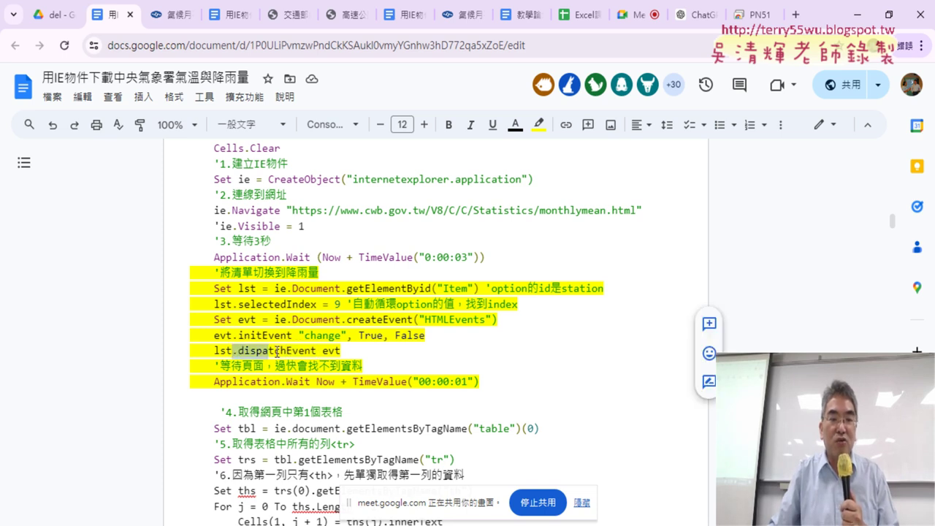
click(349, 351)
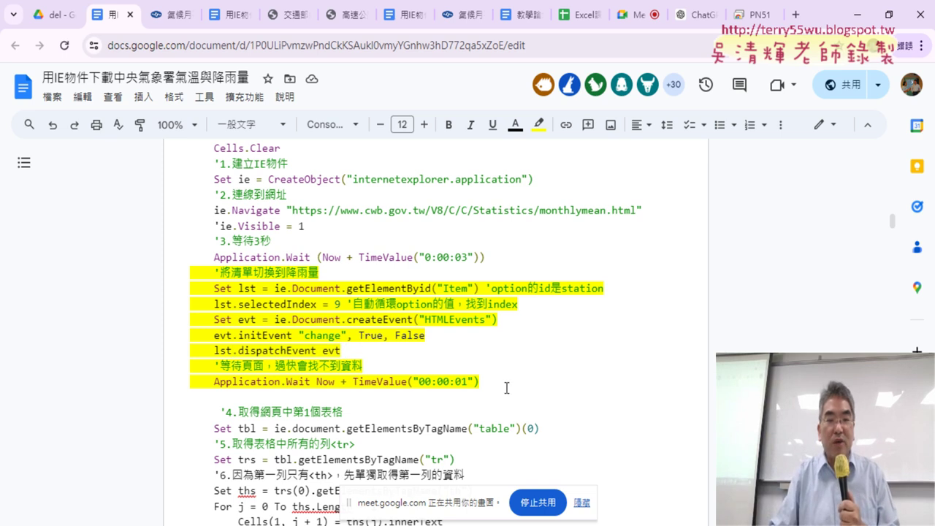
drag(504, 384, 180, 365)
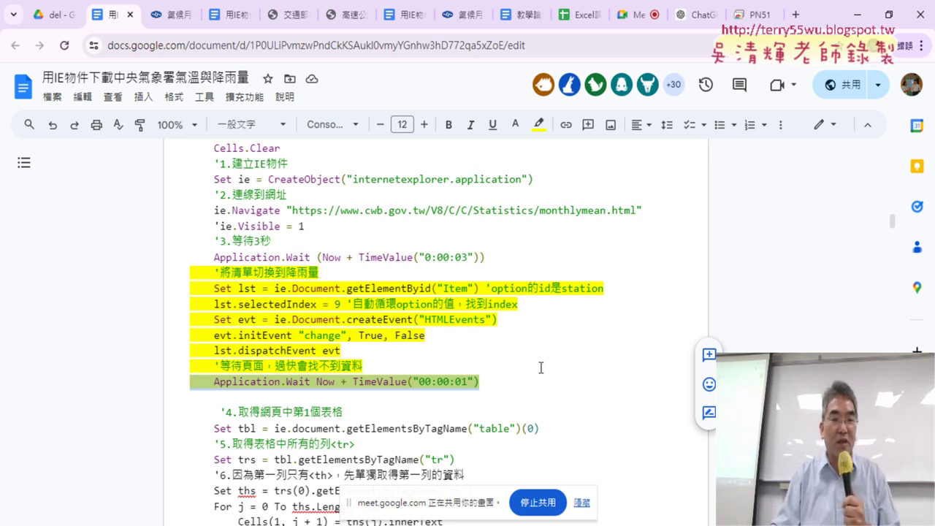
drag(501, 387, 185, 270)
key(ctrl+c)
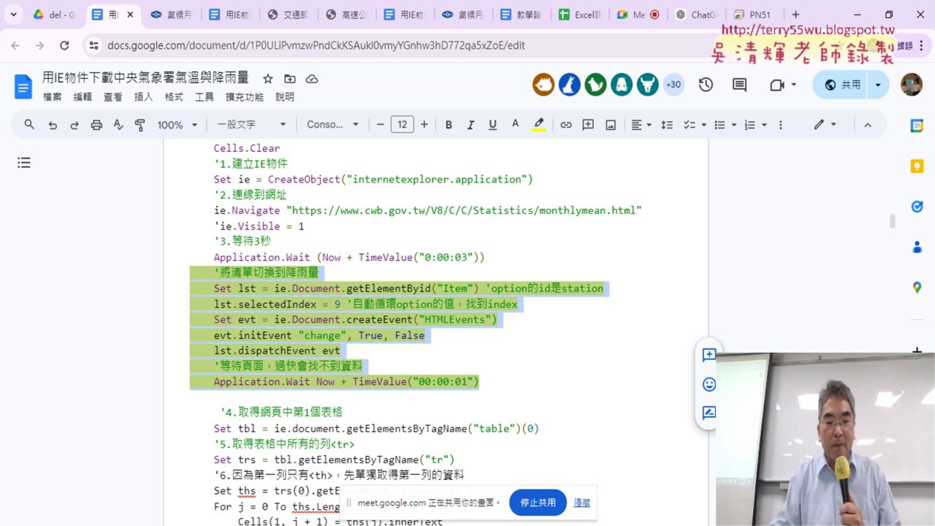
Paste the list-switching block after the three-second Application.Wait line and fix its indentation.
click(523, 467)
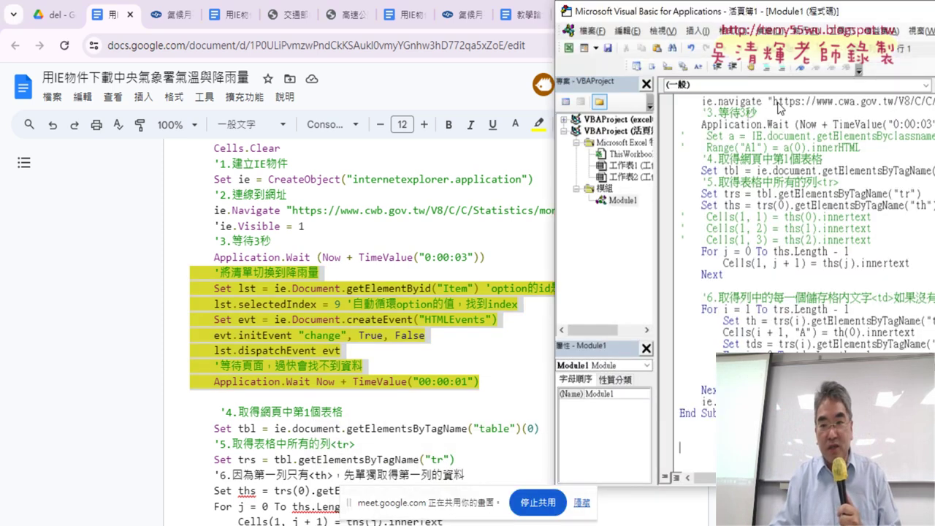
drag(743, 13, 456, 13)
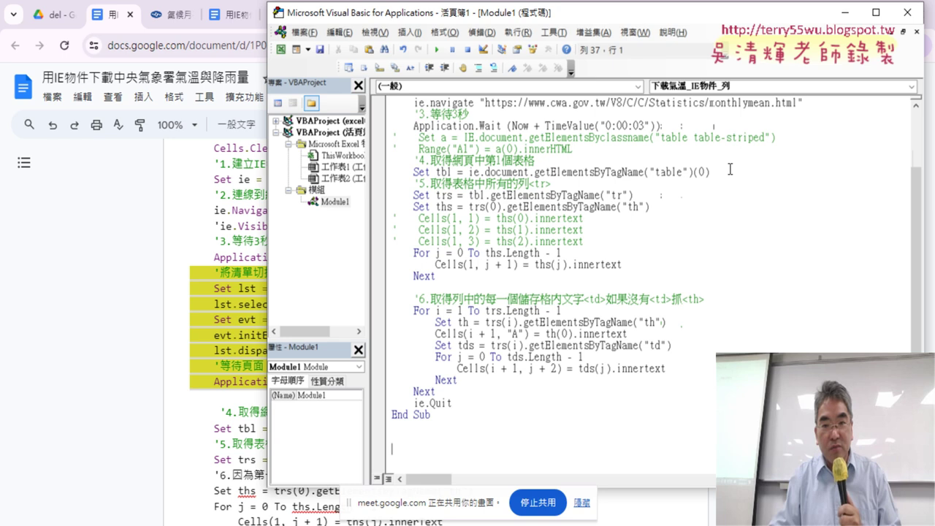
scroll(729, 169, up, 2)
click(674, 193)
key(Return)
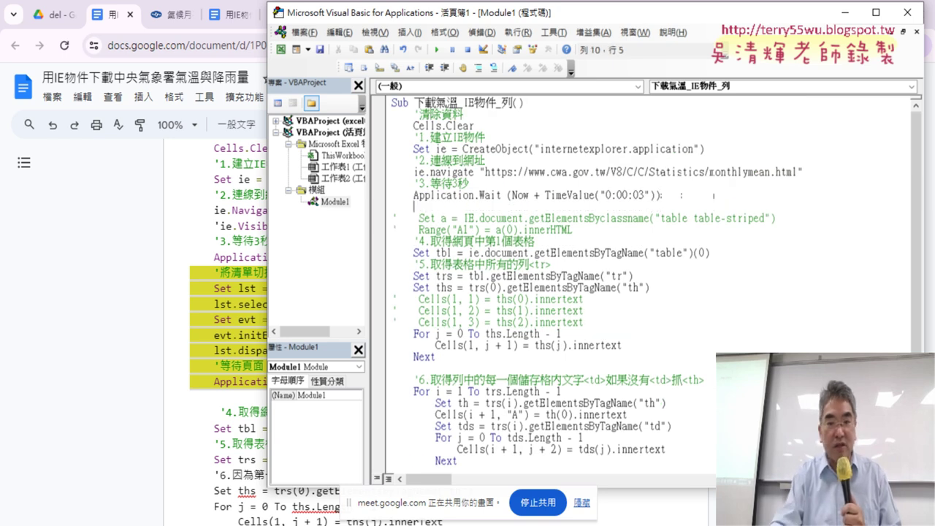
key(ctrl+v)
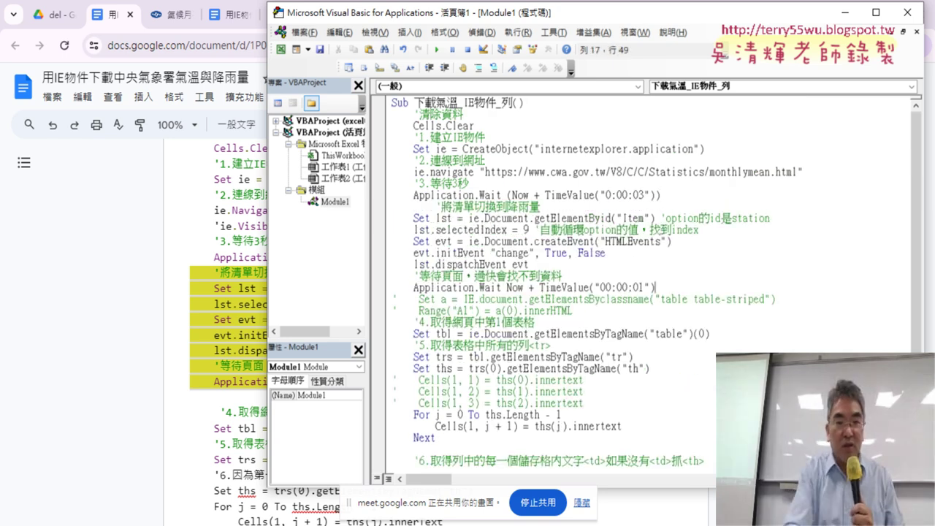
click(439, 207)
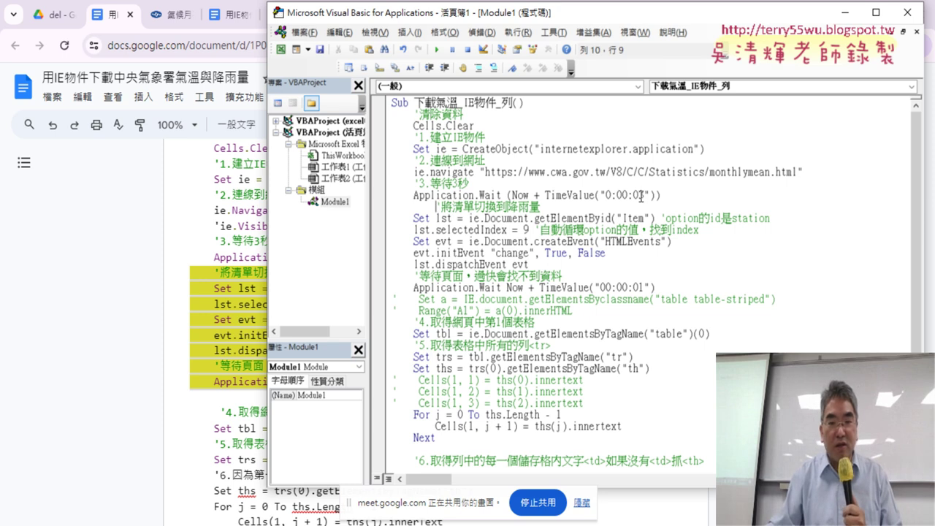
key(BackSpace)
key(BackSpace)
key(BackSpace)
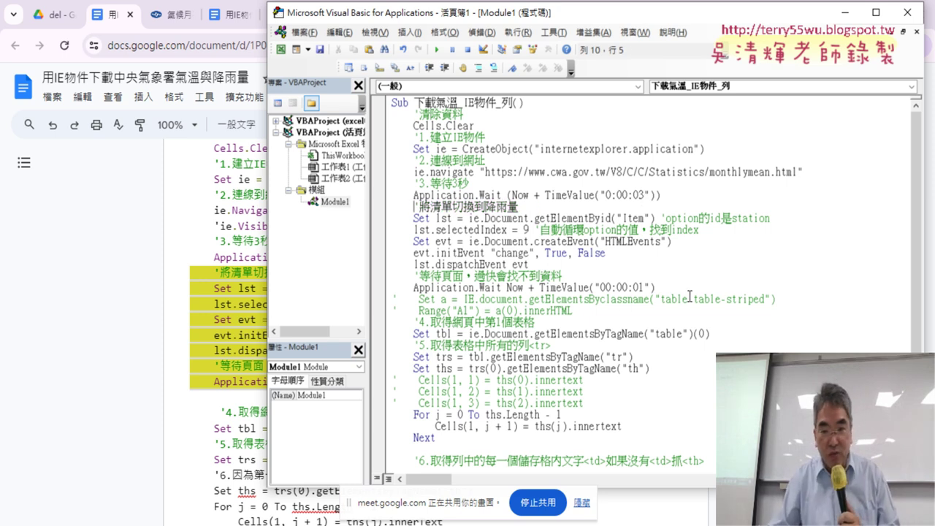
key(Down)
key(Down)
key(Down)
key(End)
key(Return)
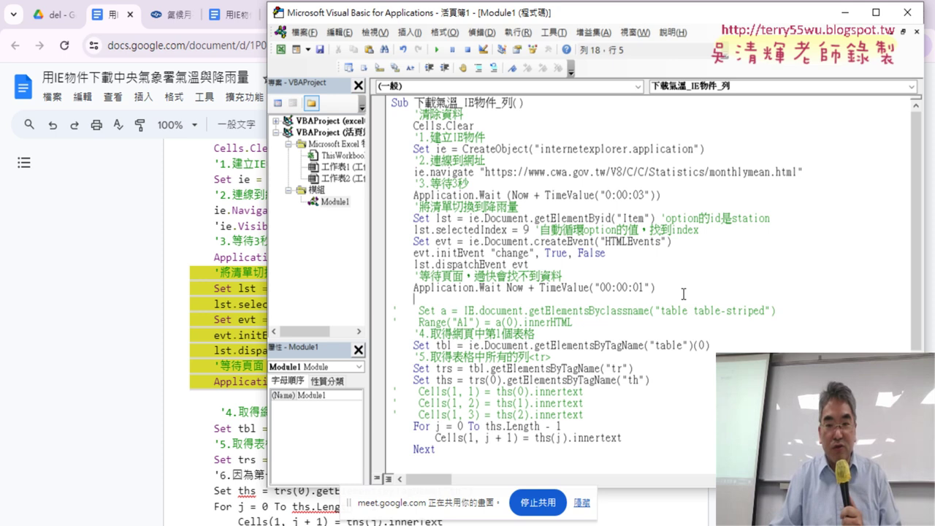
drag(655, 288, 381, 219)
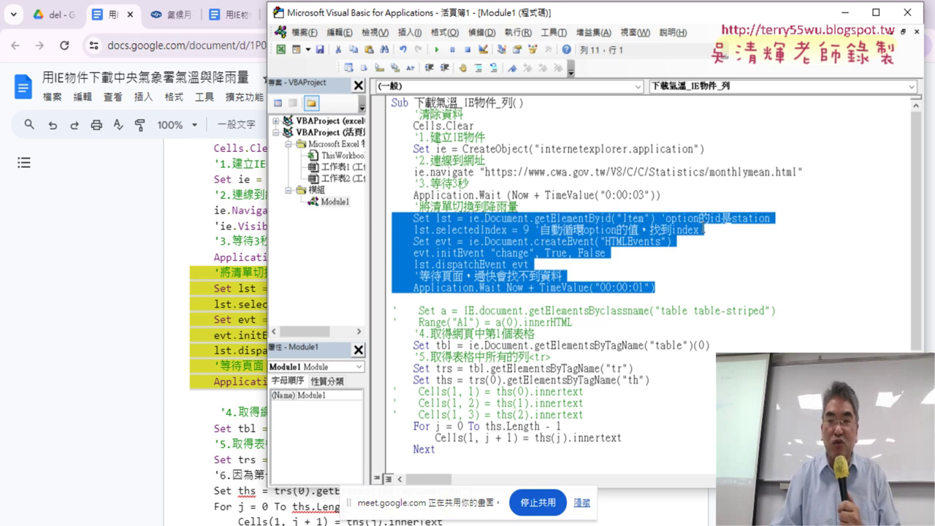
Run the macro and check that 工作表2 fills with the precipitation averages.
click(845, 12)
click(850, 14)
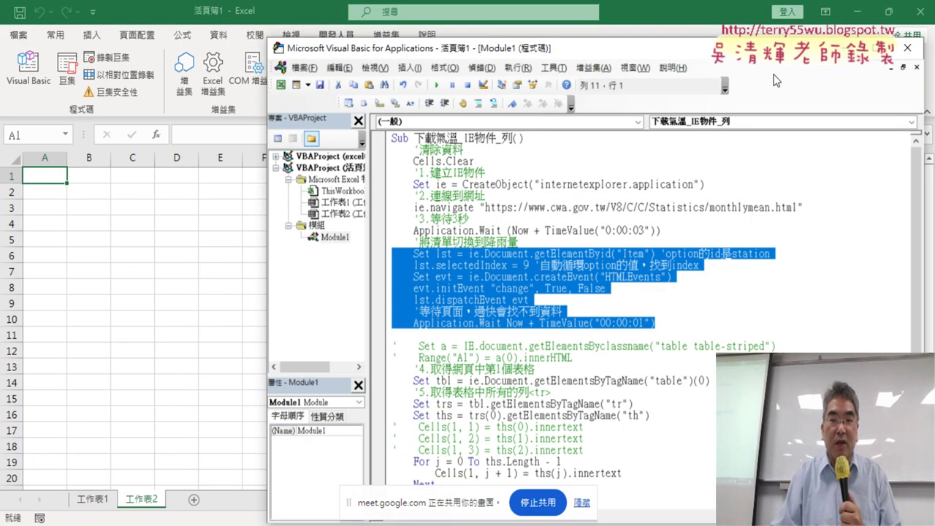
click(437, 86)
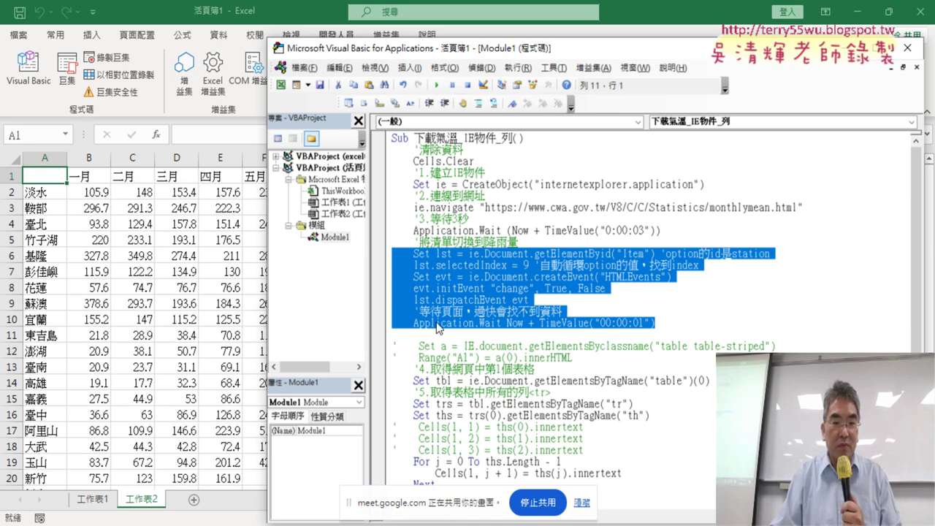
click(89, 191)
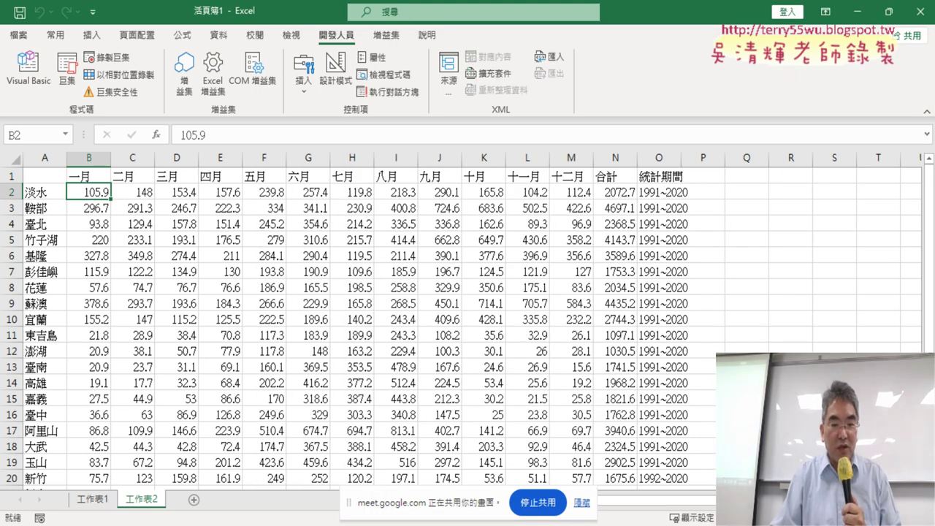
click(369, 485)
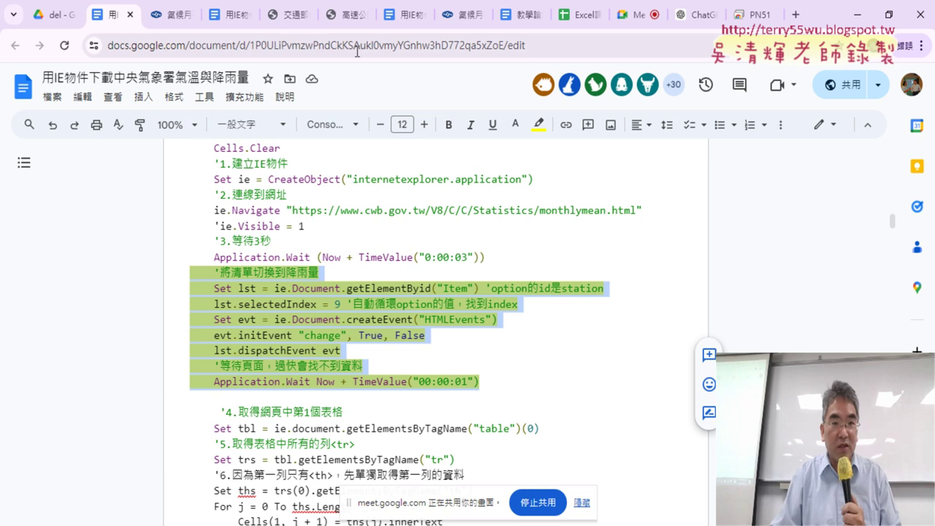
Confirm the page's 降水量（平均） values match the sheet, e.g. 105.9 for 淡水 in 一月.
click(169, 18)
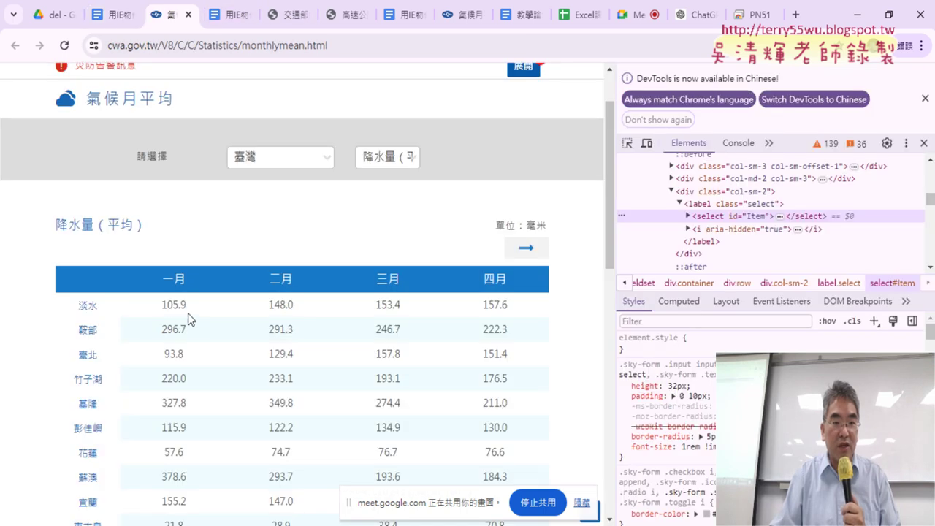
double_click(165, 306)
double_click(827, 15)
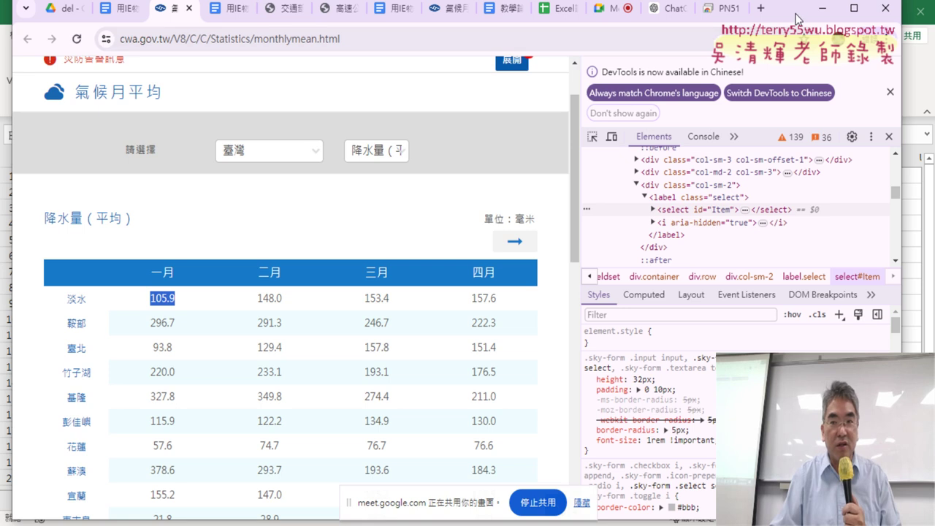
drag(792, 11, 910, 32)
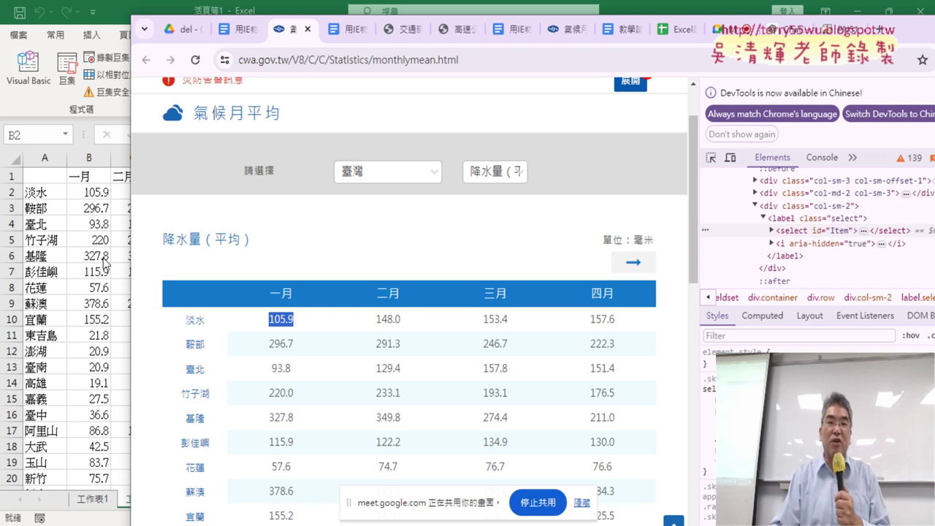
drag(910, 32, 801, 2)
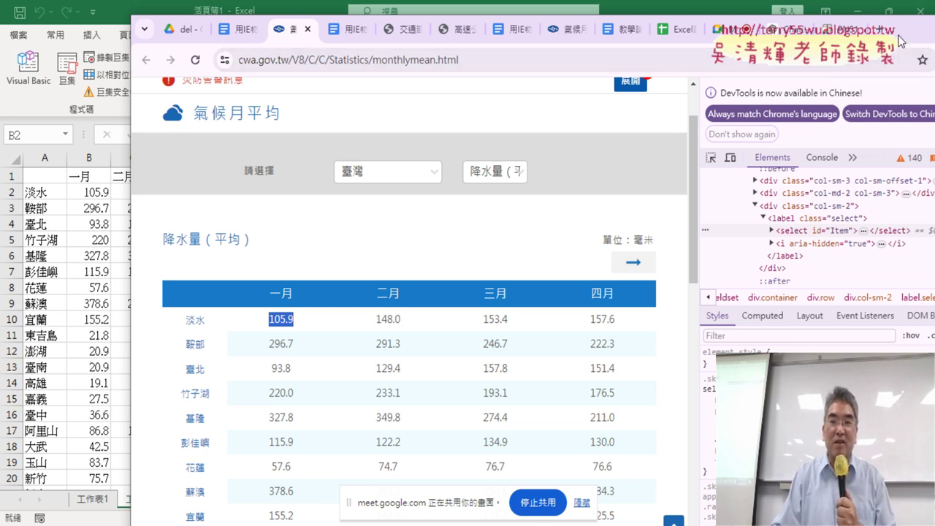
click(398, 157)
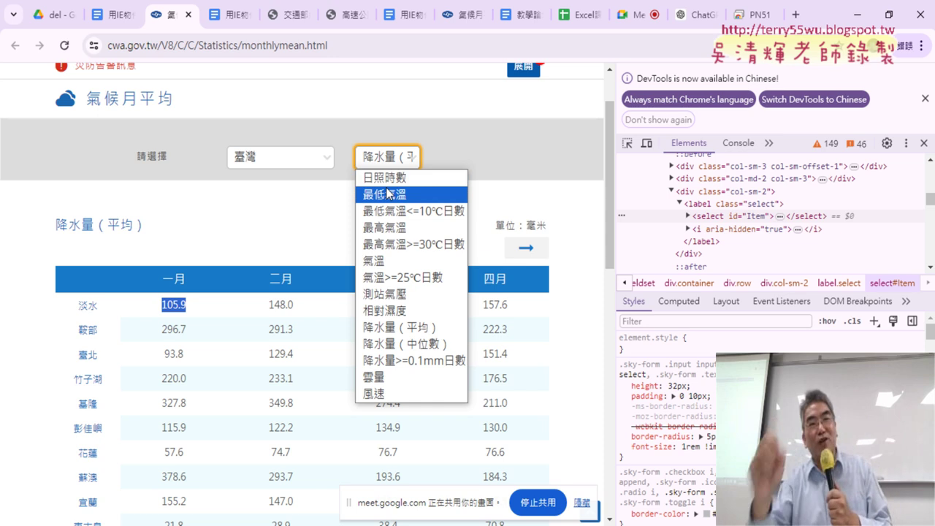
Switch the climate table to 日照時數 sunshine hours and open the 臺灣 region list.
click(382, 179)
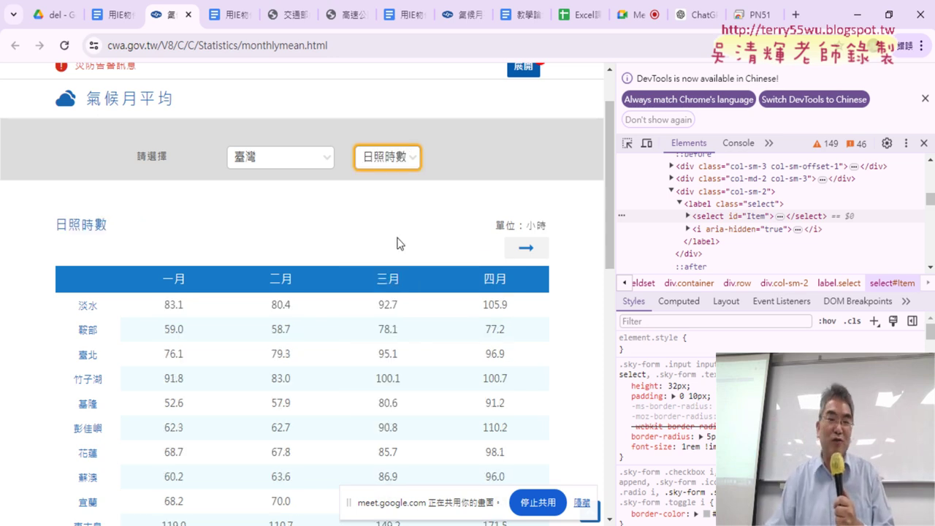
click(401, 163)
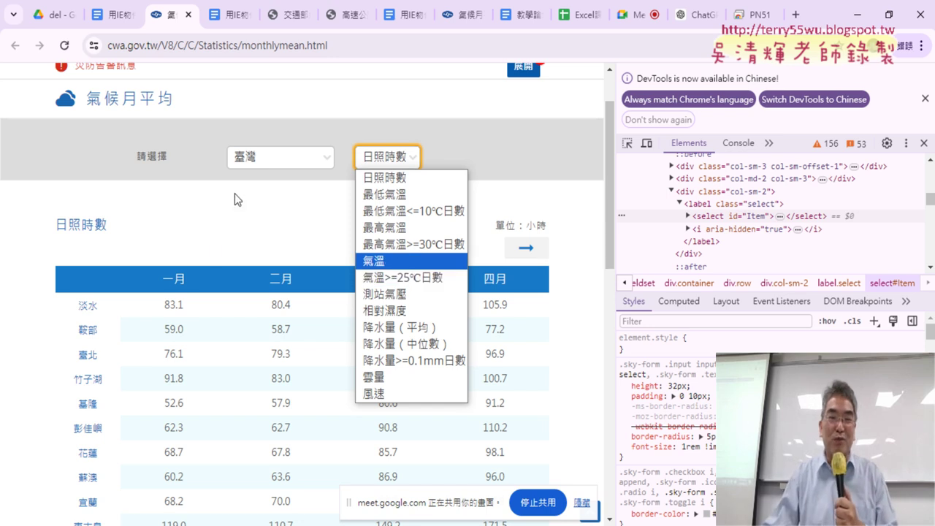
click(273, 166)
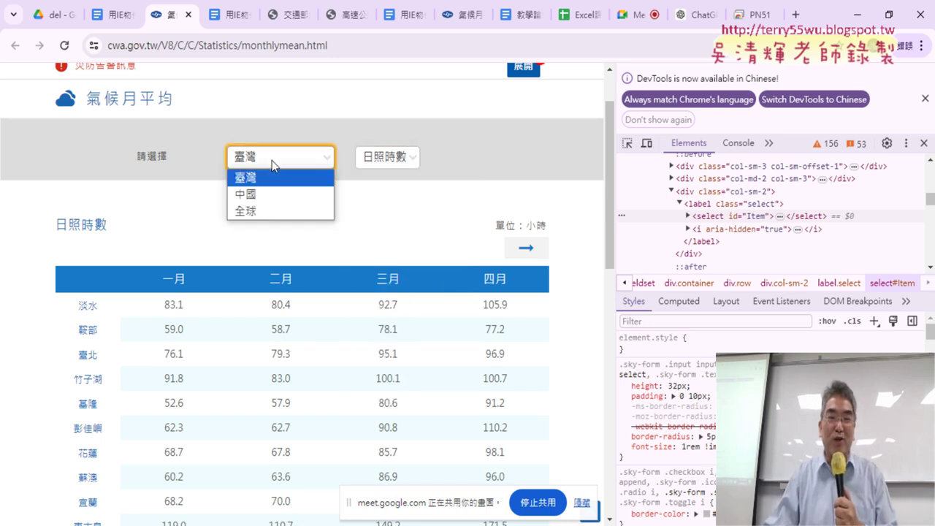
Choose the 全球 region and inspect the region list to reveal its select id Location.
click(269, 211)
right_click(248, 203)
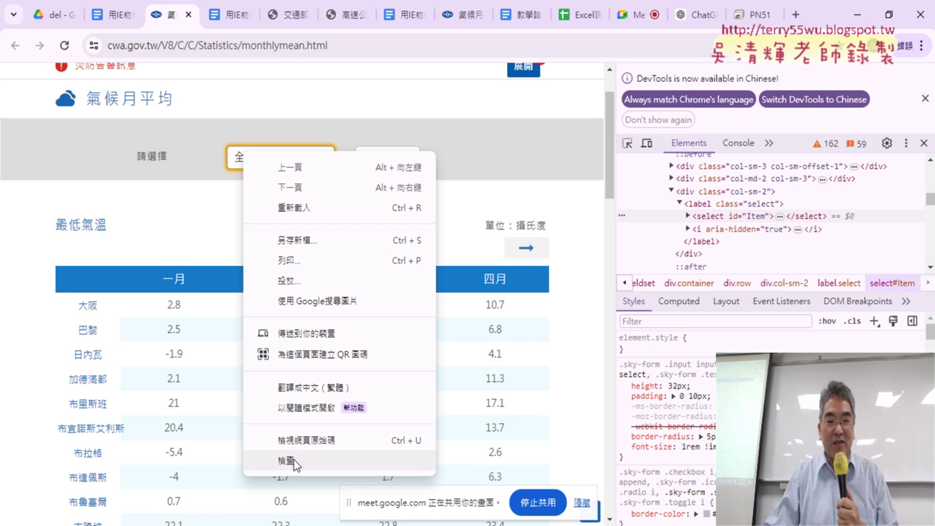
click(286, 461)
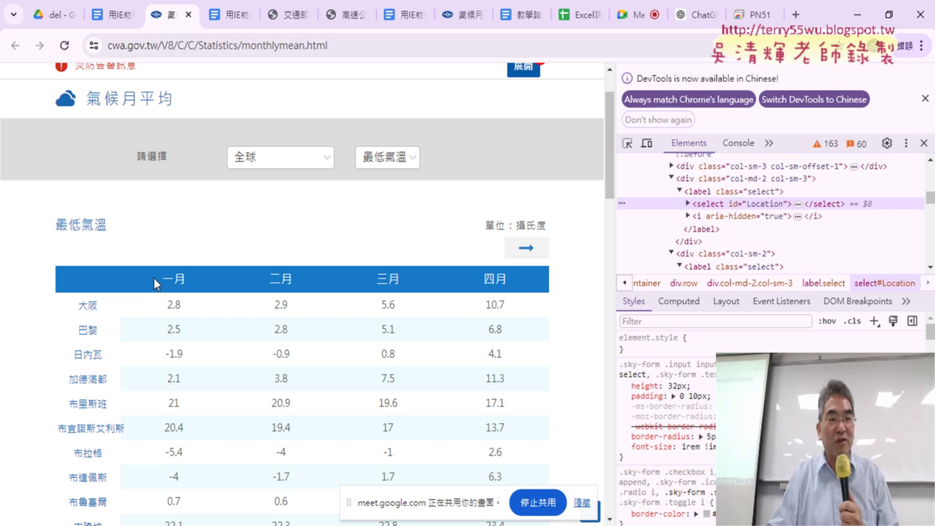
scroll(226, 297, down, 3)
scroll(229, 298, down, 2)
scroll(230, 298, up, 1)
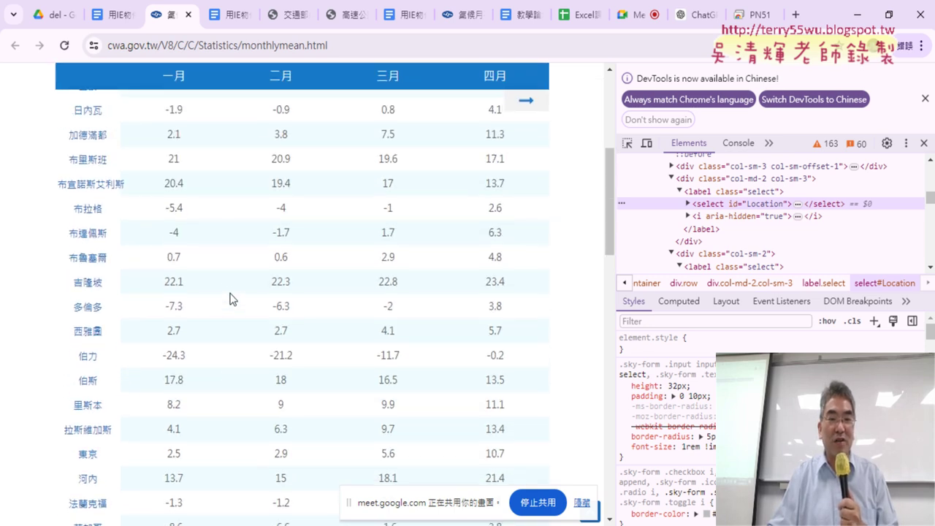
scroll(229, 298, up, 5)
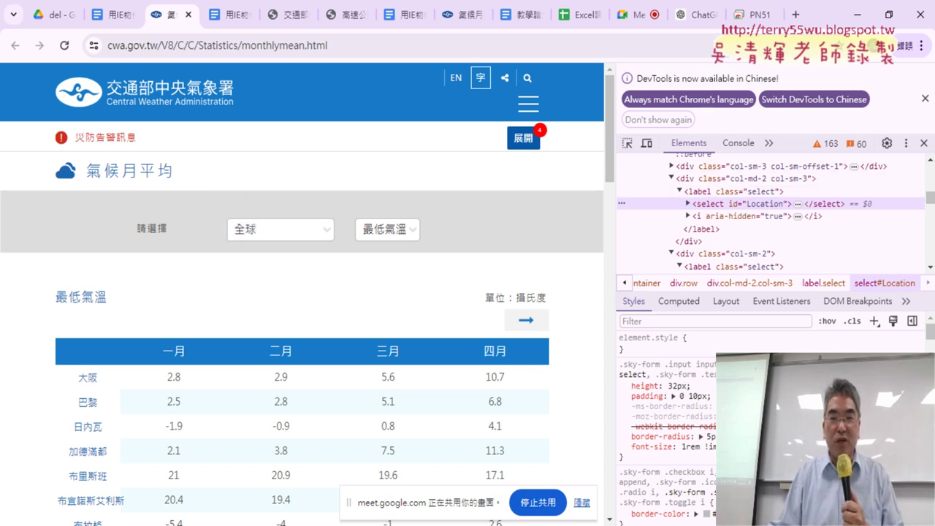
Close DevTools and go back to the Google Docs notes with the getElementById("Item") block.
click(923, 143)
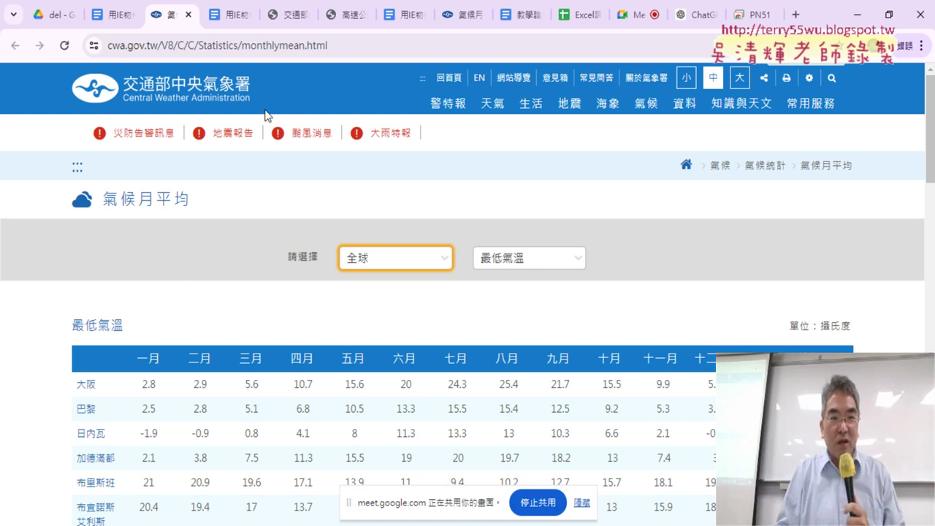
click(117, 18)
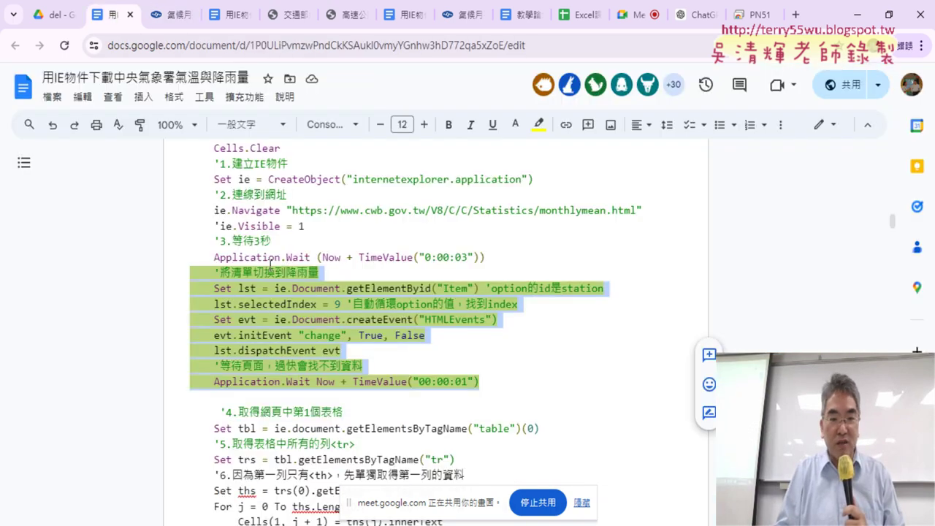
scroll(431, 347, up, 2)
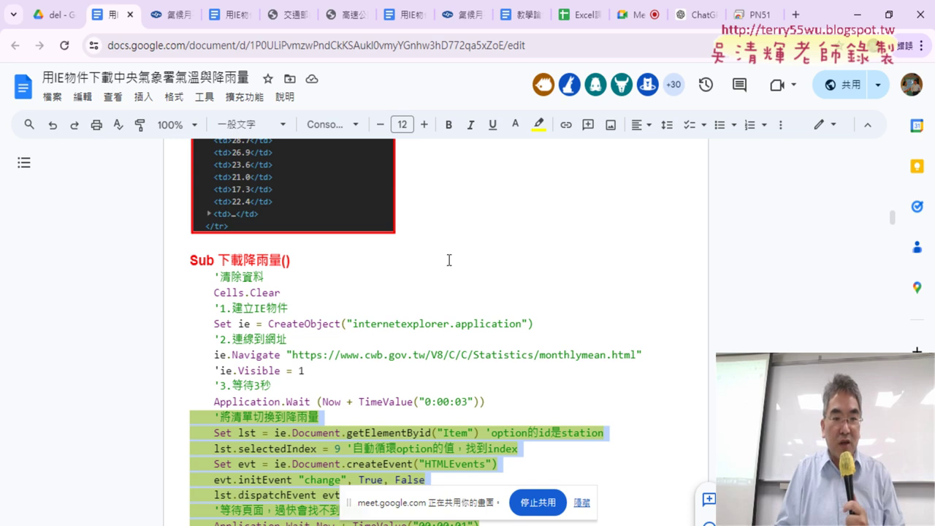
scroll(448, 260, down, 1)
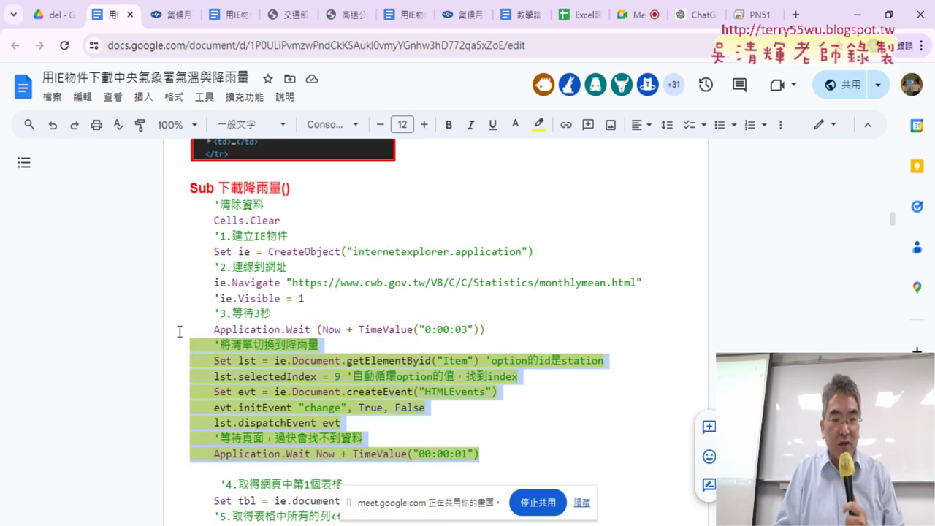